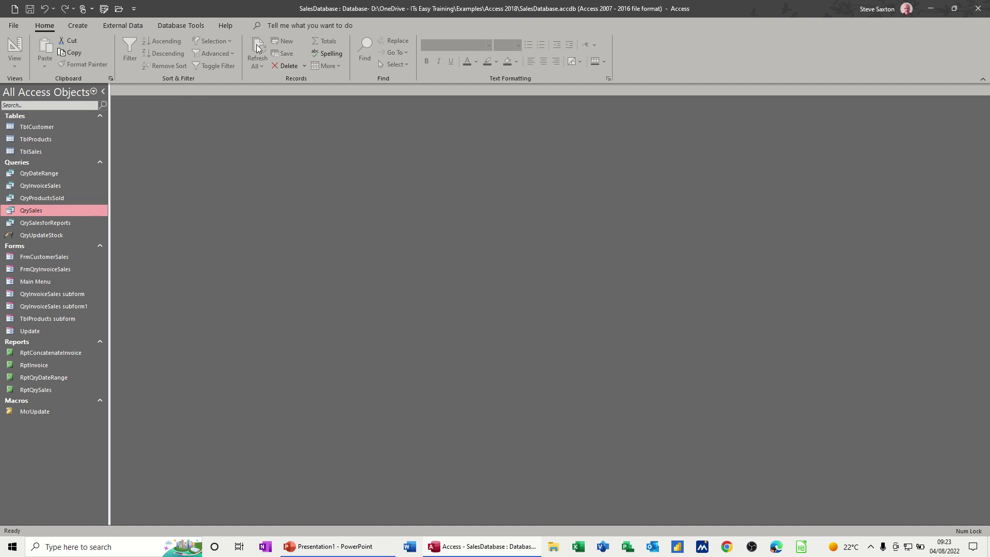
Open TblCustomer, TblProducts and TblSales to examine their records, leaving only TblCustomer open
{"action": "double_click", "coordinate": [29, 127]}
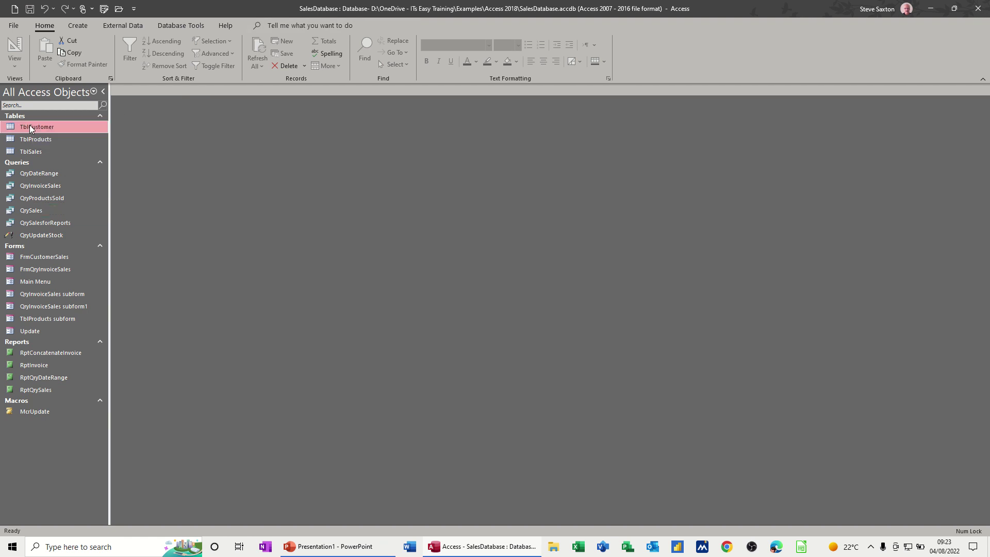
{"action": "double_click", "coordinate": [58, 141]}
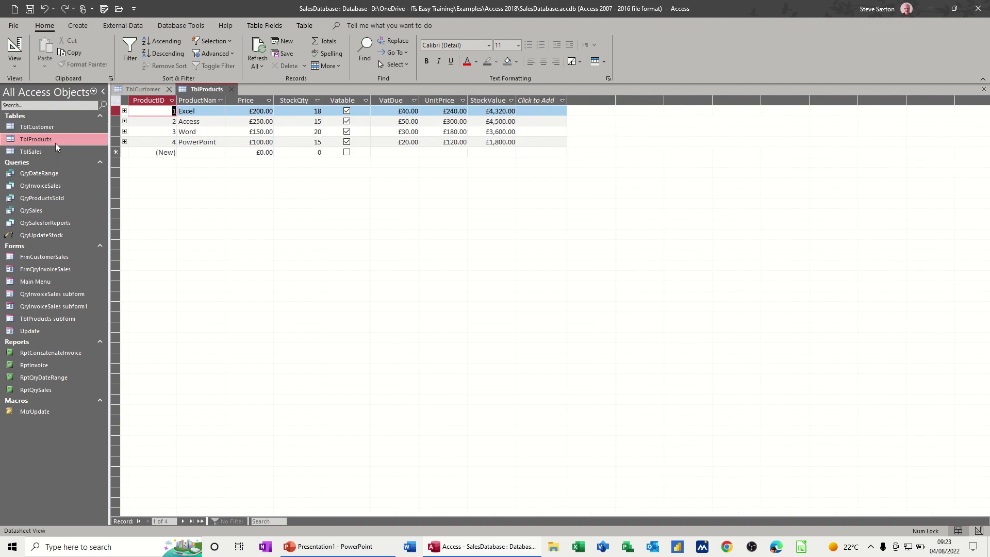
{"action": "double_click", "coordinate": [42, 150]}
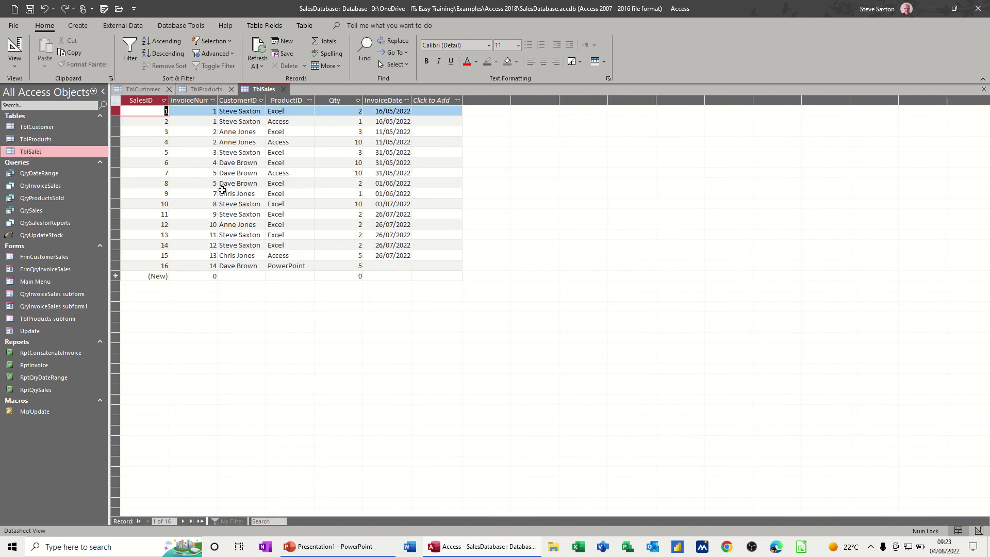
{"action": "left_click", "coordinate": [285, 89]}
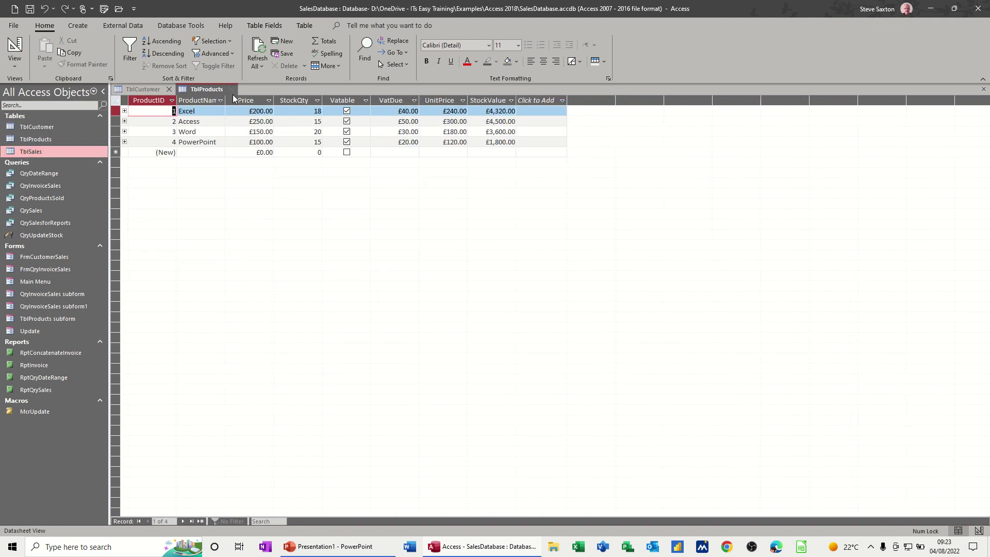
{"action": "left_click", "coordinate": [232, 90]}
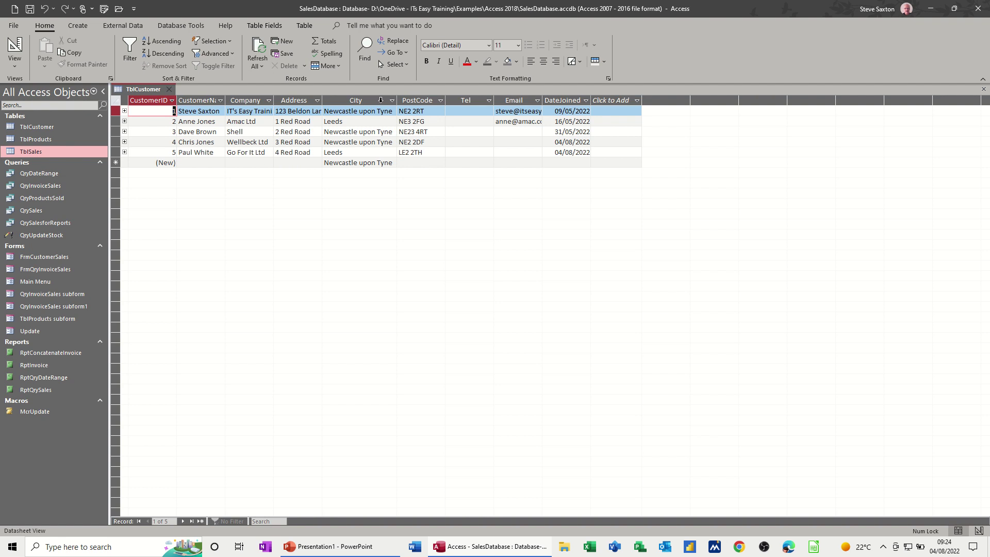
Filter the City column of TblCustomer to show only the Leeds records
{"action": "left_click", "coordinate": [392, 103]}
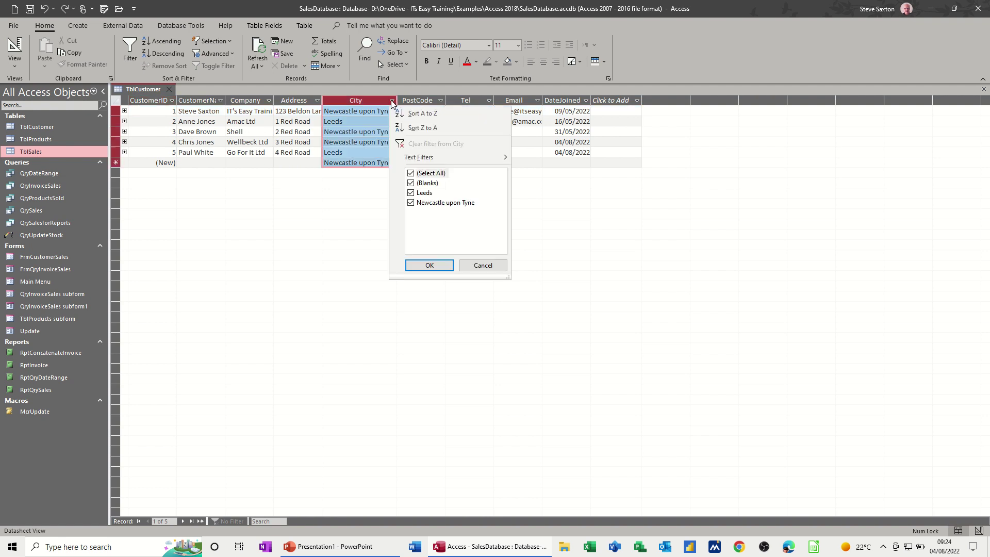
{"action": "left_click", "coordinate": [410, 174]}
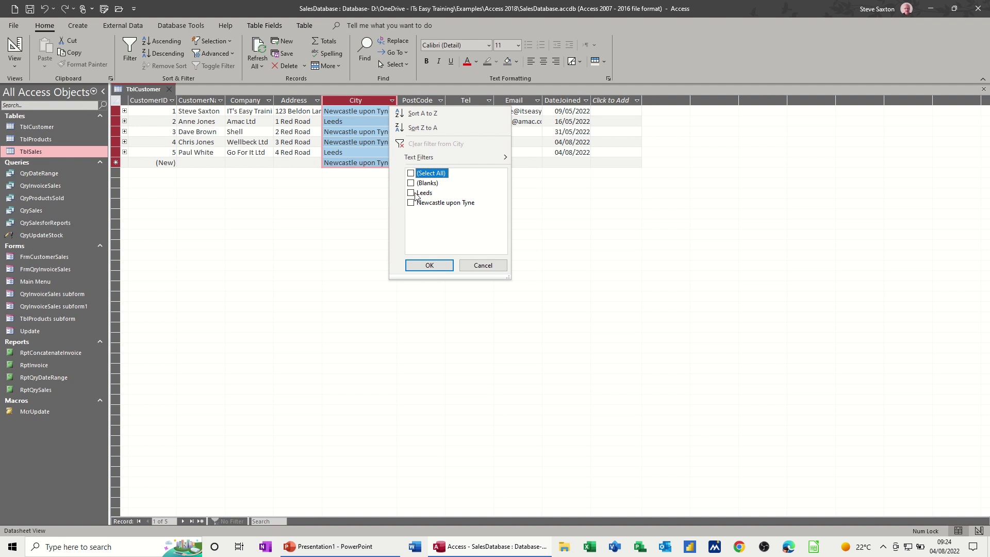
{"action": "left_click", "coordinate": [413, 192]}
{"action": "left_click", "coordinate": [428, 265]}
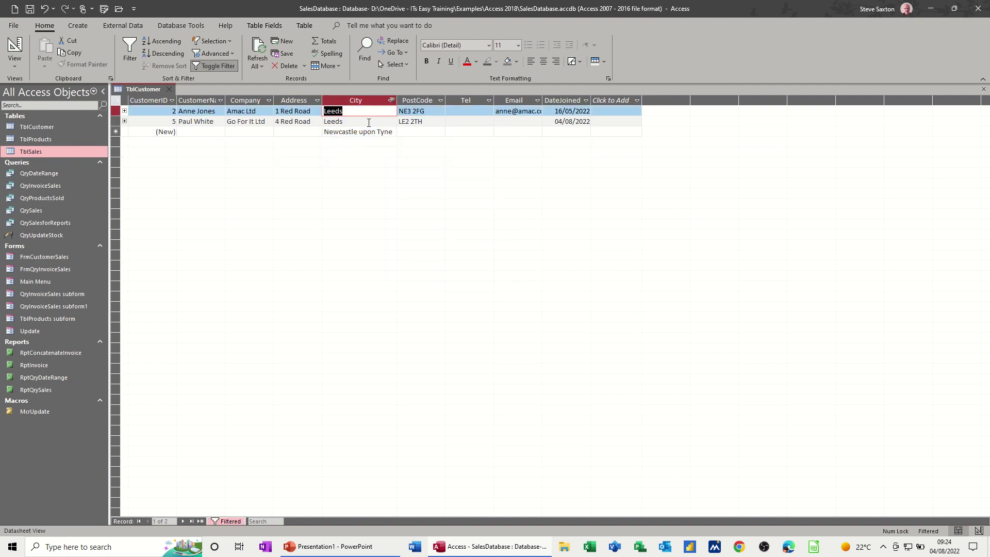
Reselect all values in the City column's filter so every customer is shown
{"action": "left_click", "coordinate": [392, 100]}
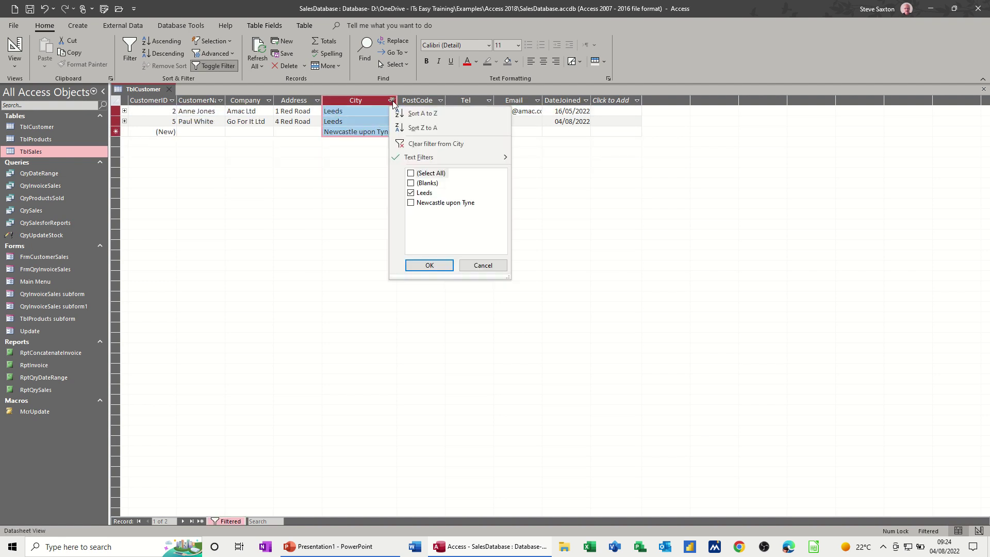
{"action": "left_click", "coordinate": [411, 173]}
{"action": "left_click", "coordinate": [430, 265]}
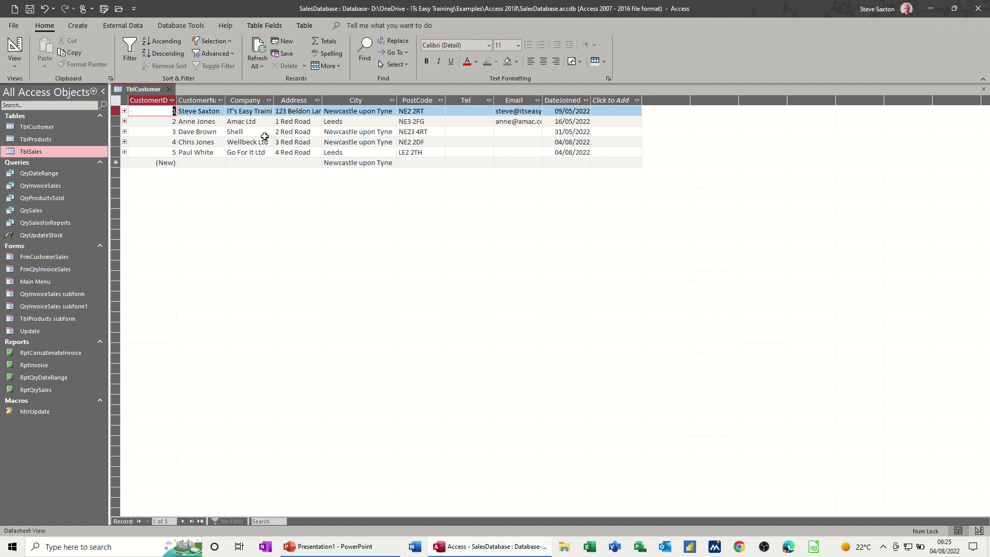
Filter TblCustomer by selection to records whose City equals "Newcastle upon Tyne"
{"action": "left_click", "coordinate": [372, 132]}
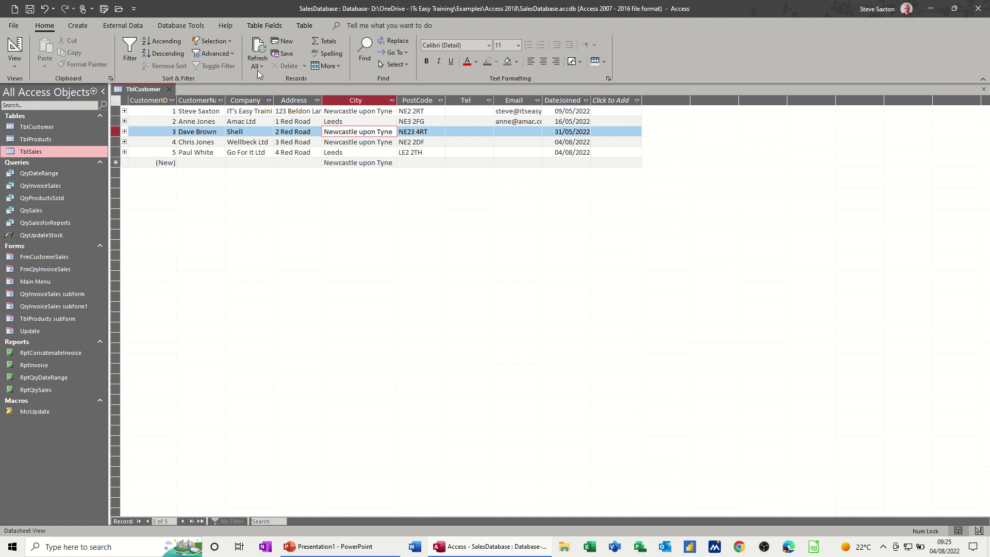
{"action": "left_click", "coordinate": [218, 42]}
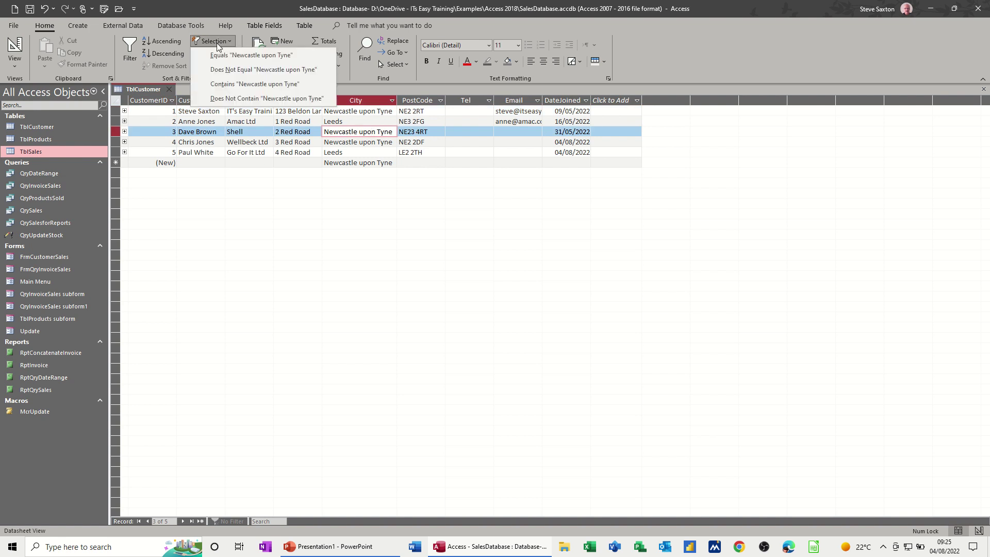
{"action": "left_click", "coordinate": [258, 55]}
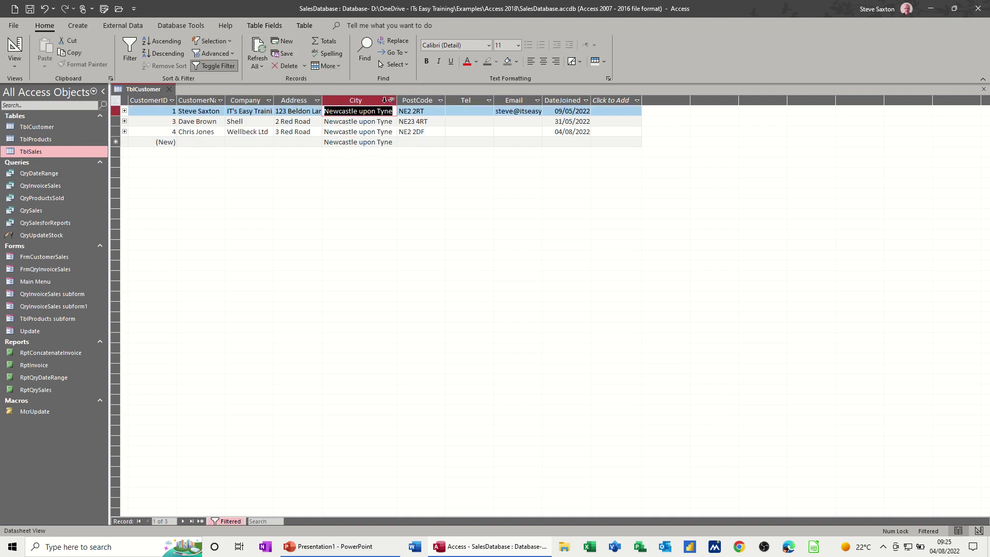
Toggle the Newcastle upon Tyne filter off and on, and finally clear all filters from TblCustomer
{"action": "left_click", "coordinate": [230, 66]}
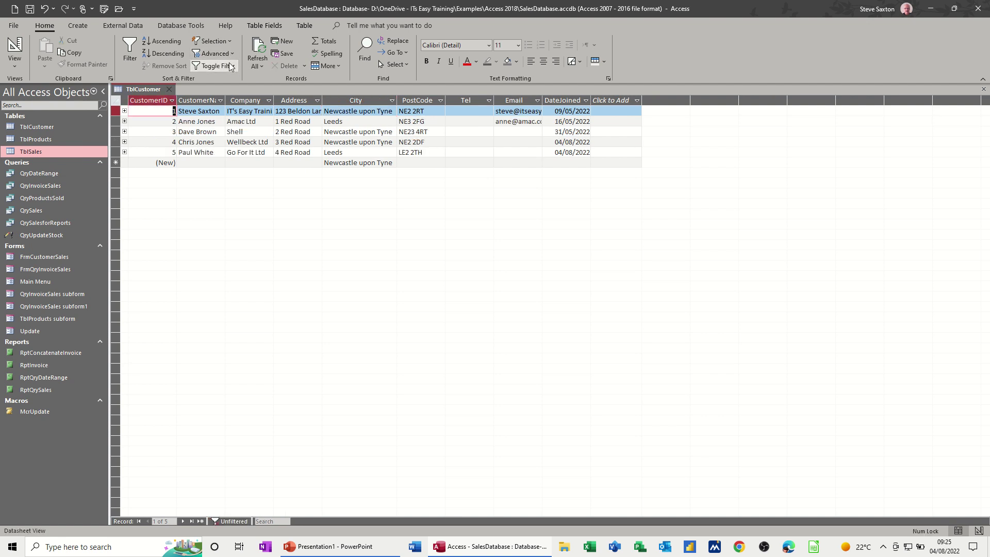
{"action": "left_click", "coordinate": [230, 65]}
{"action": "left_click", "coordinate": [230, 65]}
{"action": "left_click", "coordinate": [230, 66]}
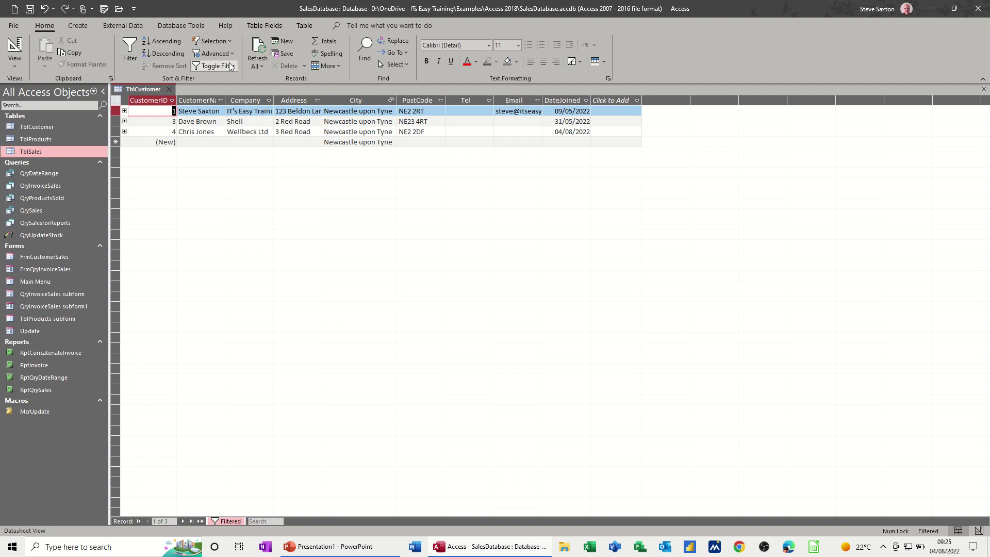
{"action": "left_click", "coordinate": [233, 66]}
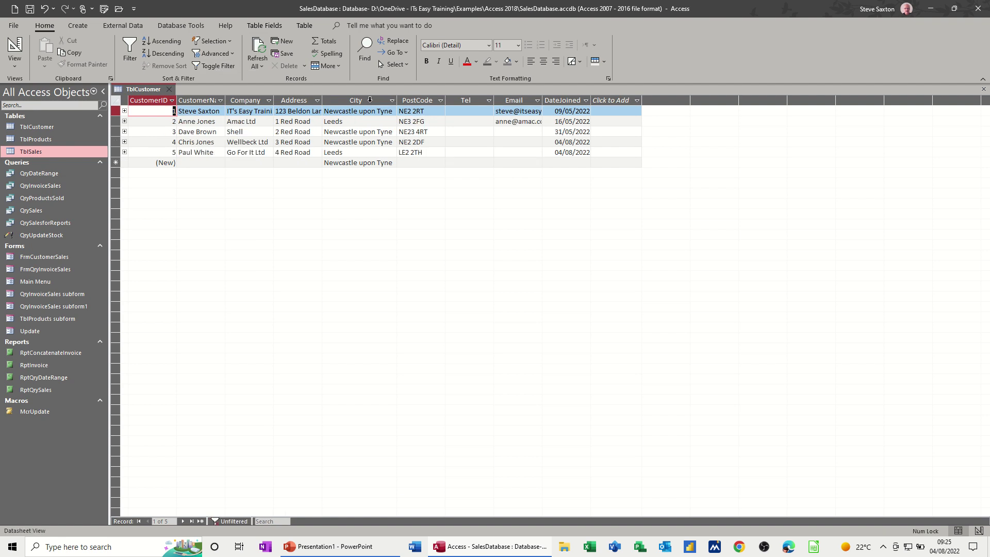
{"action": "left_click", "coordinate": [232, 53]}
{"action": "left_click", "coordinate": [229, 69]}
Create a query in Design view, add TblCustomer, and enlarge the design grid and field list to show all its fields
{"action": "left_click", "coordinate": [79, 30]}
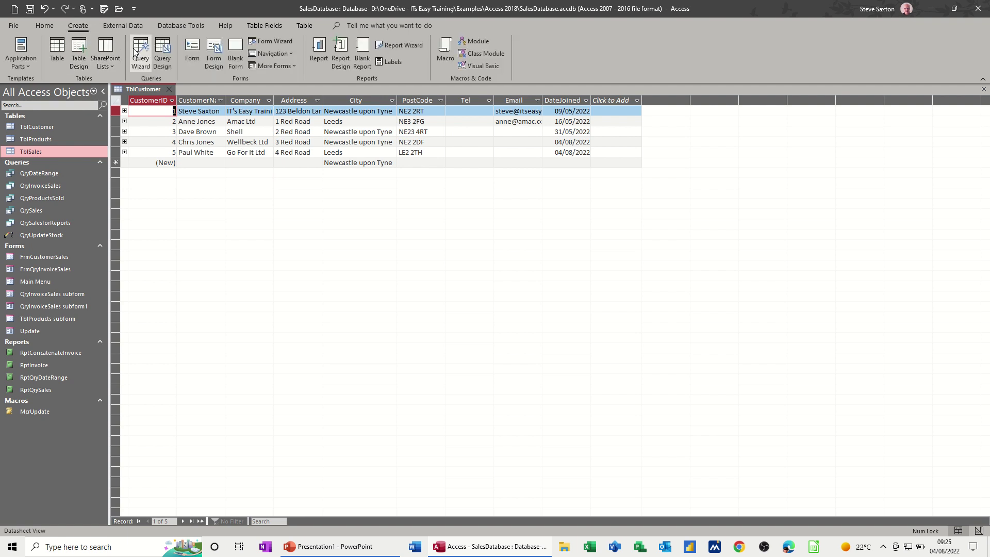
{"action": "left_click", "coordinate": [163, 50]}
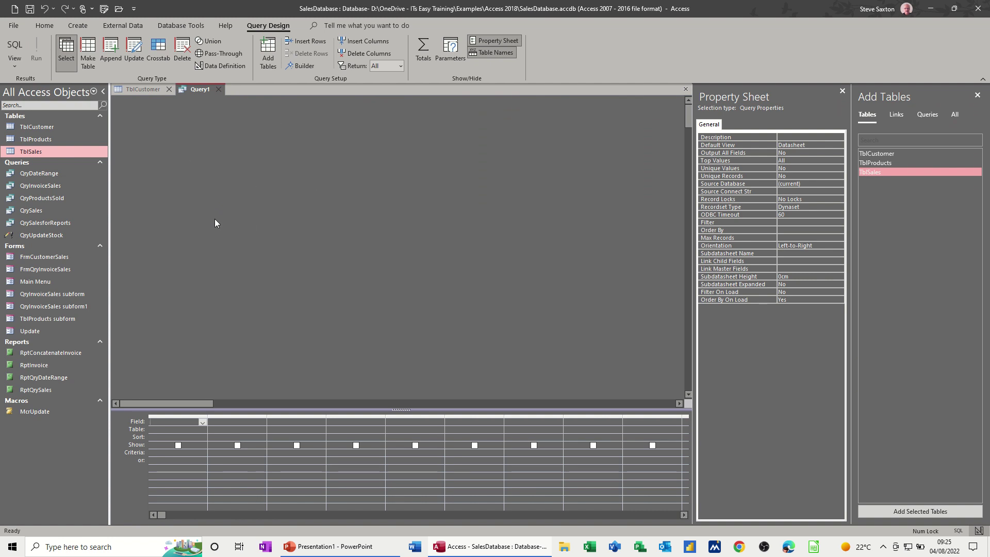
{"action": "left_click_drag", "start_coordinate": [272, 410], "coordinate": [279, 313]}
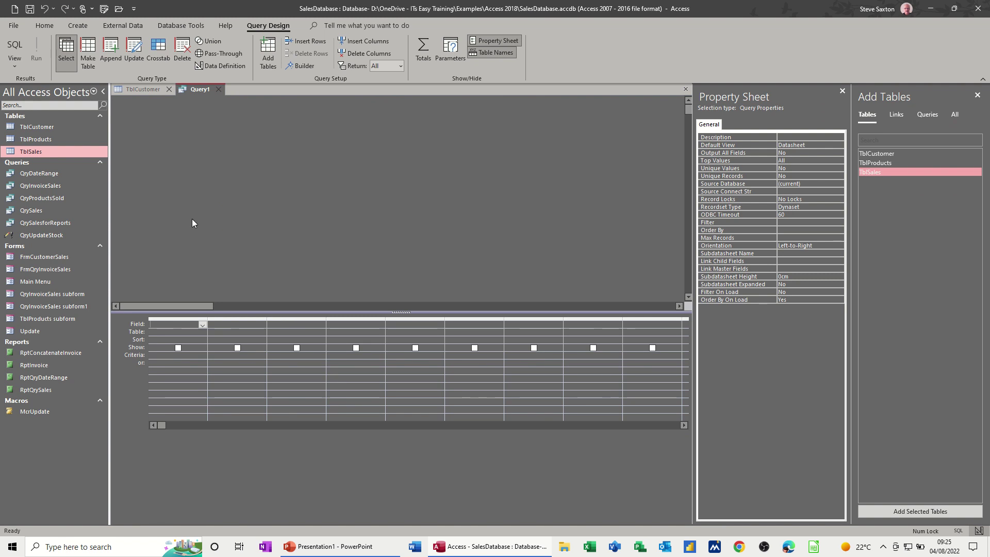
{"action": "left_click_drag", "start_coordinate": [39, 128], "coordinate": [237, 160]}
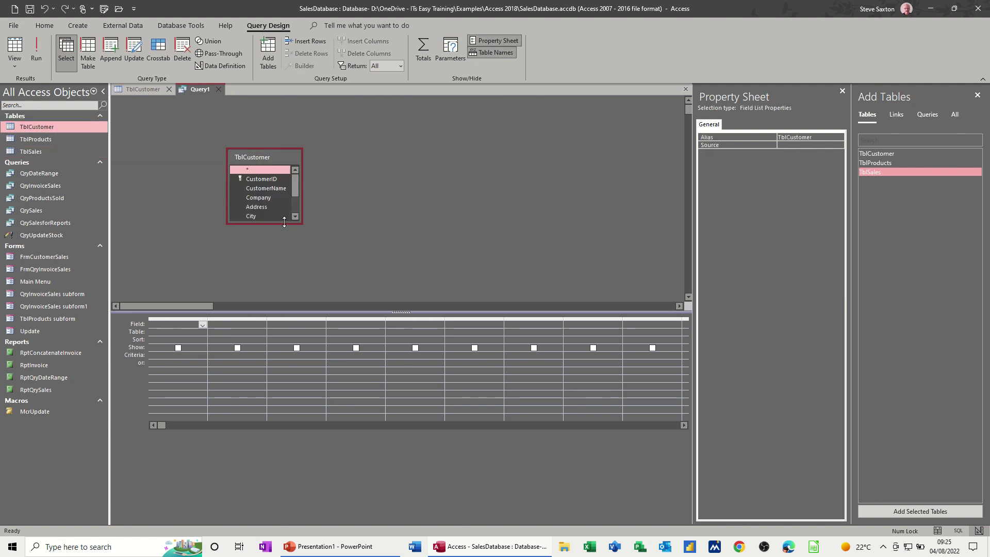
{"action": "left_click_drag", "start_coordinate": [282, 226], "coordinate": [292, 278]}
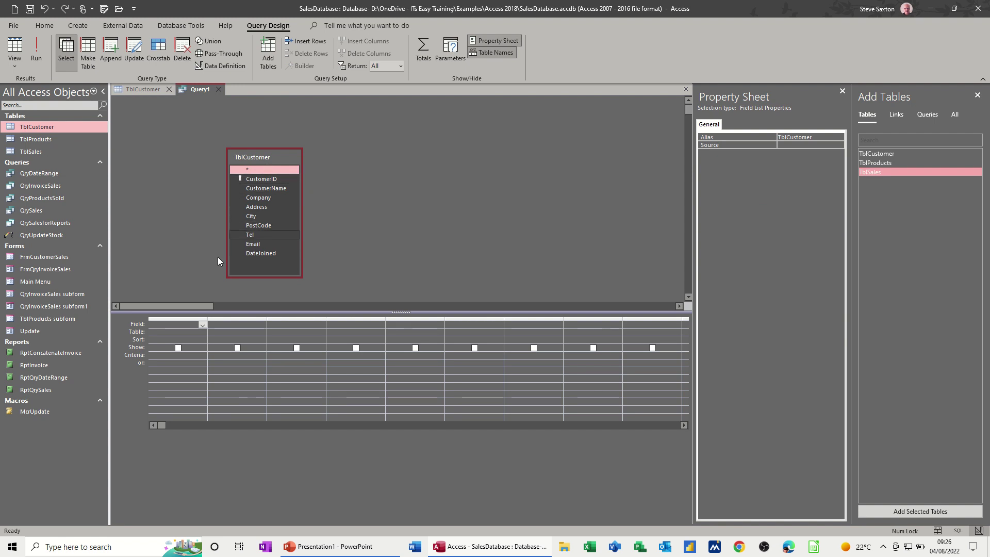
Add the CustomerName and City fields to the query grid, and delete both columns again
{"action": "double_click", "coordinate": [257, 189]}
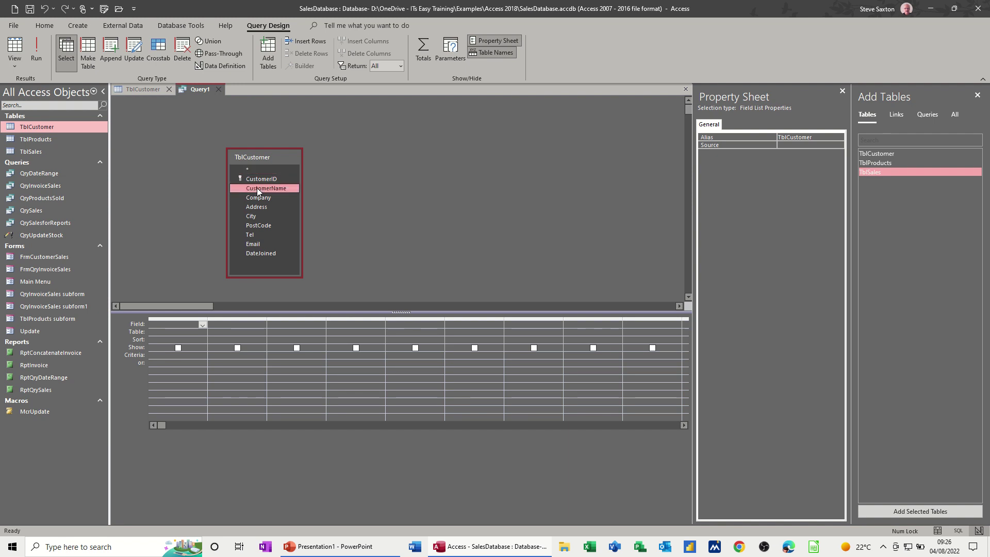
{"action": "double_click", "coordinate": [258, 217]}
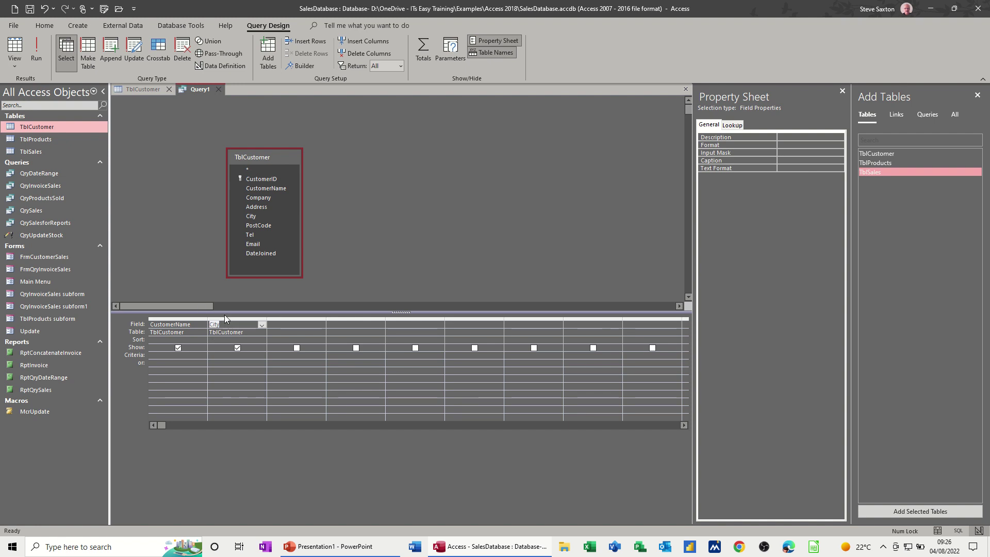
{"action": "left_click_drag", "start_coordinate": [181, 316], "coordinate": [231, 318]}
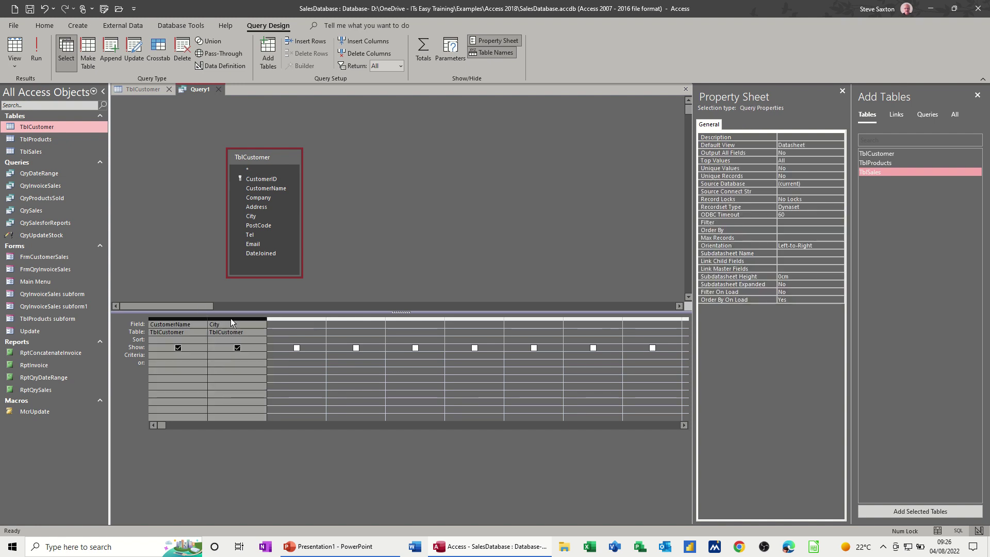
{"action": "key", "text": "Delete"}
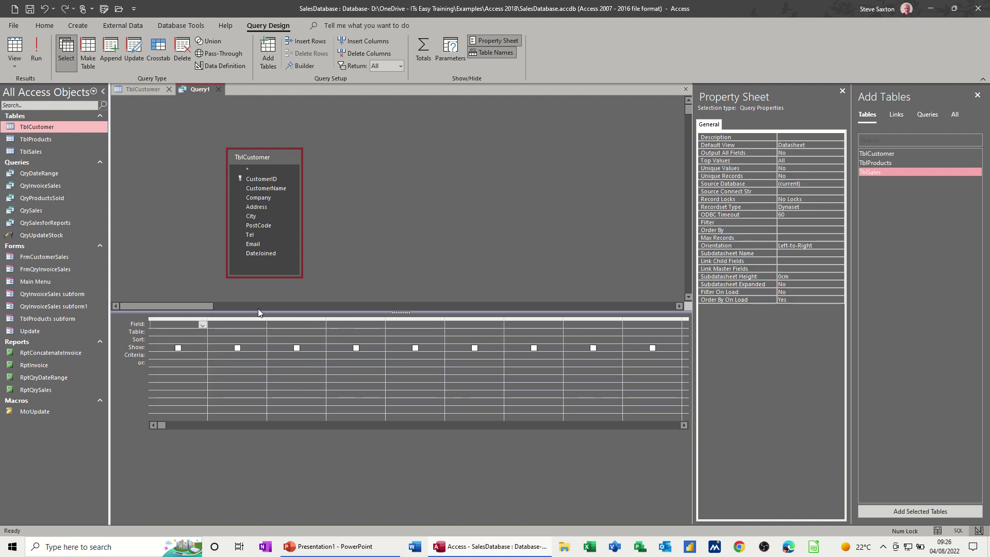
Add all TblCustomer fields with the asterisk plus City as a hidden column, and run the query
{"action": "double_click", "coordinate": [255, 169]}
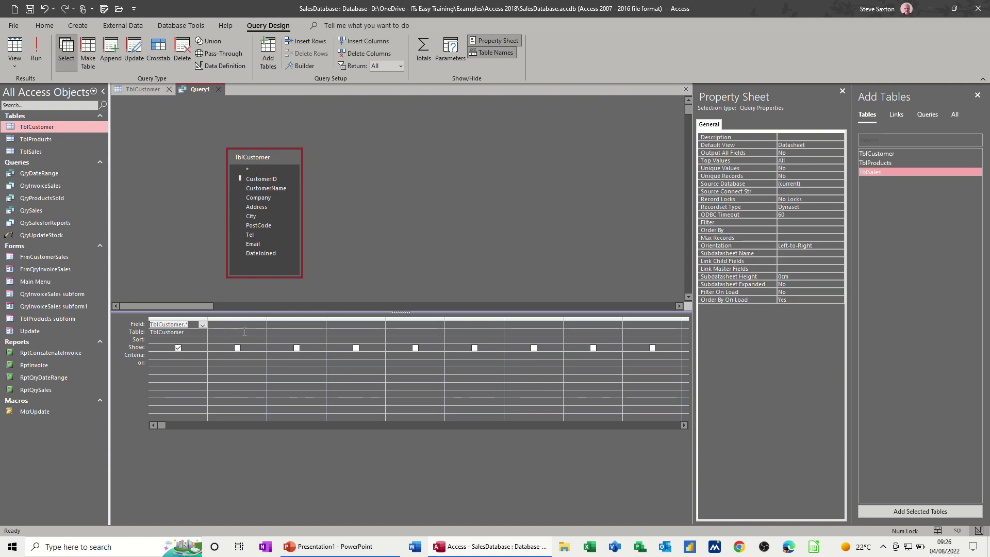
{"action": "left_click_drag", "start_coordinate": [251, 216], "coordinate": [253, 324]}
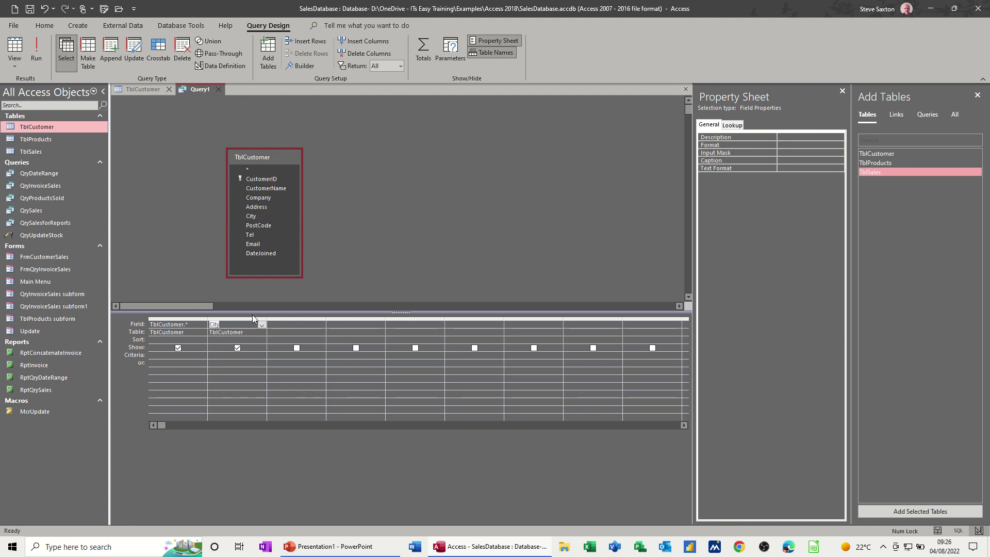
{"action": "left_click", "coordinate": [237, 347]}
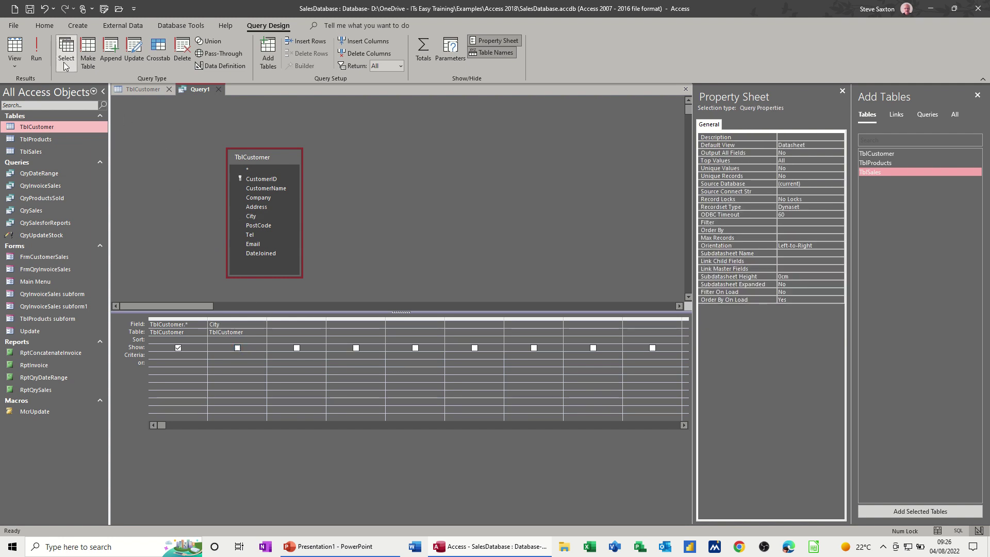
{"action": "left_click", "coordinate": [38, 52]}
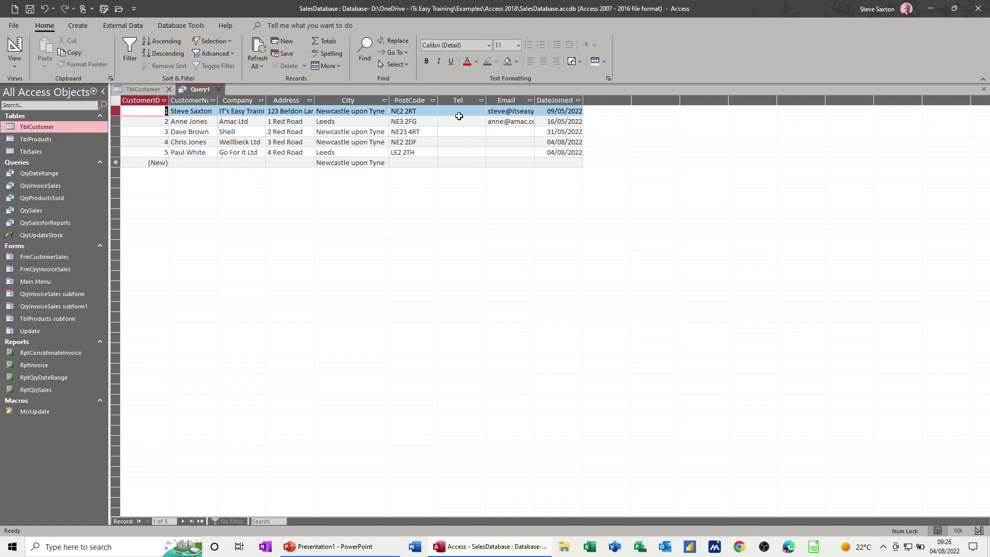
Set the City criteria to "Leeds" in the query design, run it, and return to Design view
{"action": "left_click", "coordinate": [15, 46]}
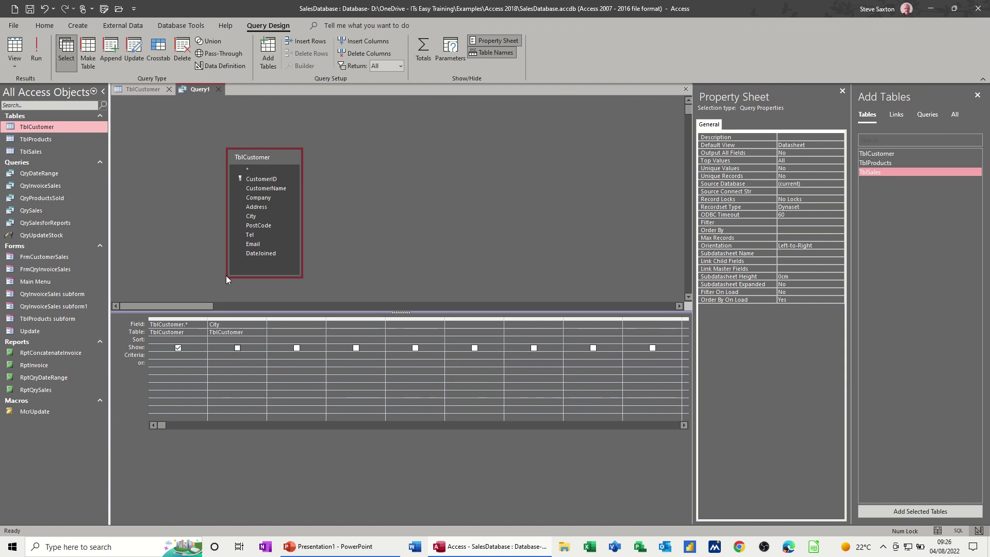
{"action": "left_click", "coordinate": [217, 356]}
{"action": "type", "text": "Leeds"}
{"action": "left_click", "coordinate": [38, 51]}
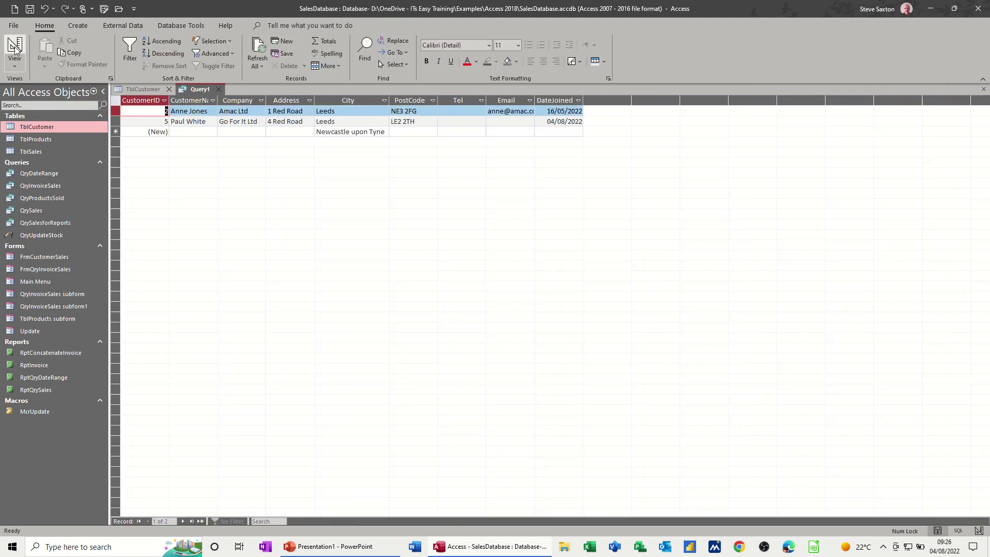
{"action": "left_click", "coordinate": [15, 51]}
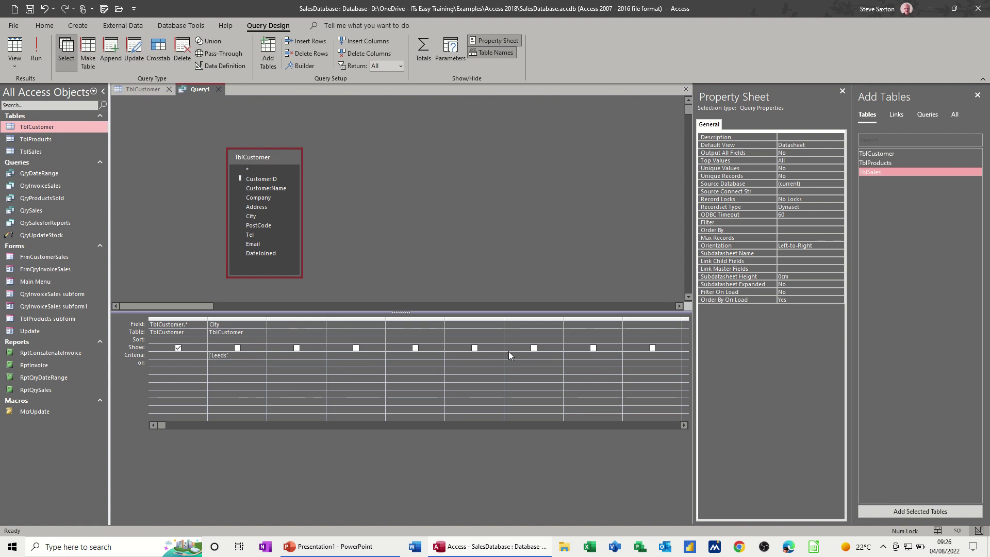
Close the Property Sheet and delete the TblCustomer.* and City columns from the query grid
{"action": "left_click", "coordinate": [841, 92]}
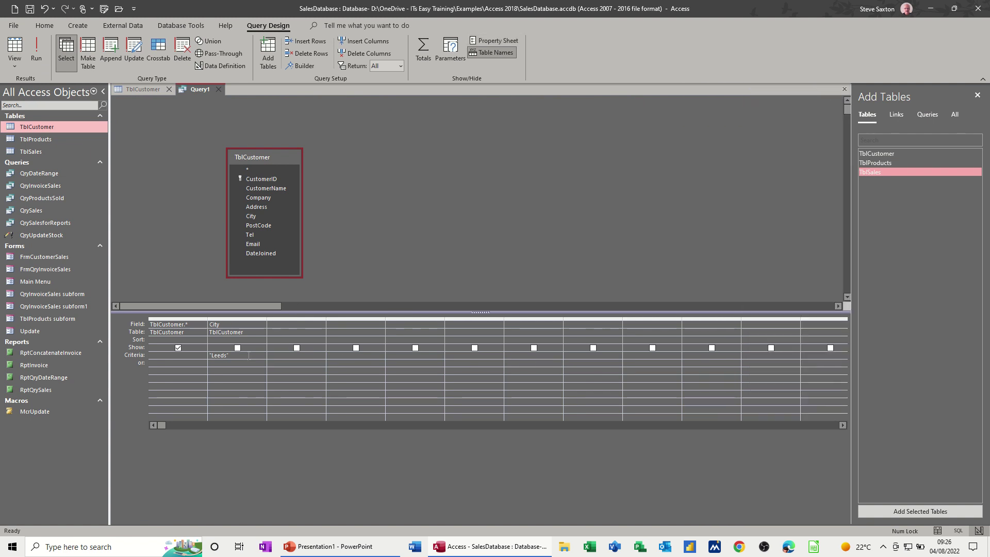
{"action": "left_click_drag", "start_coordinate": [183, 318], "coordinate": [227, 319]}
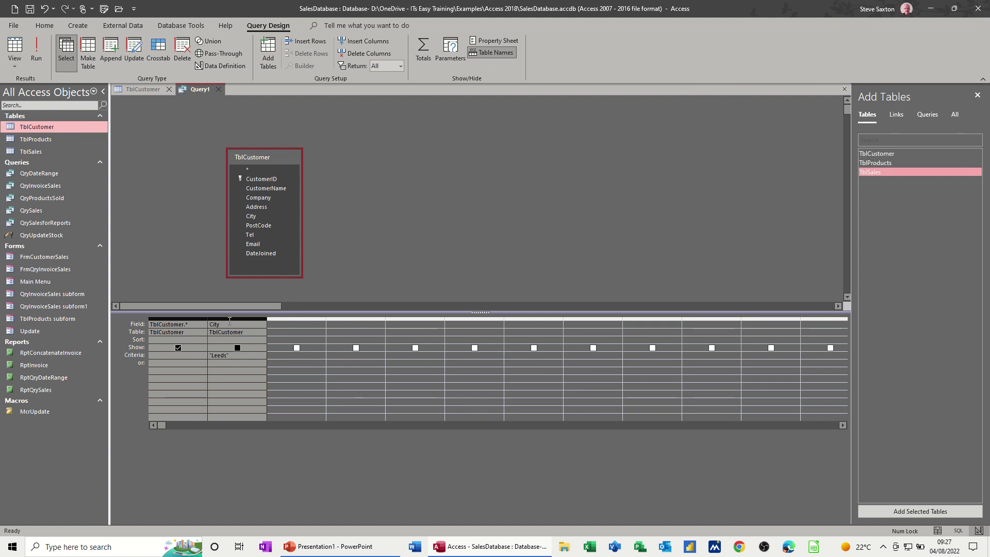
{"action": "key", "text": "Delete"}
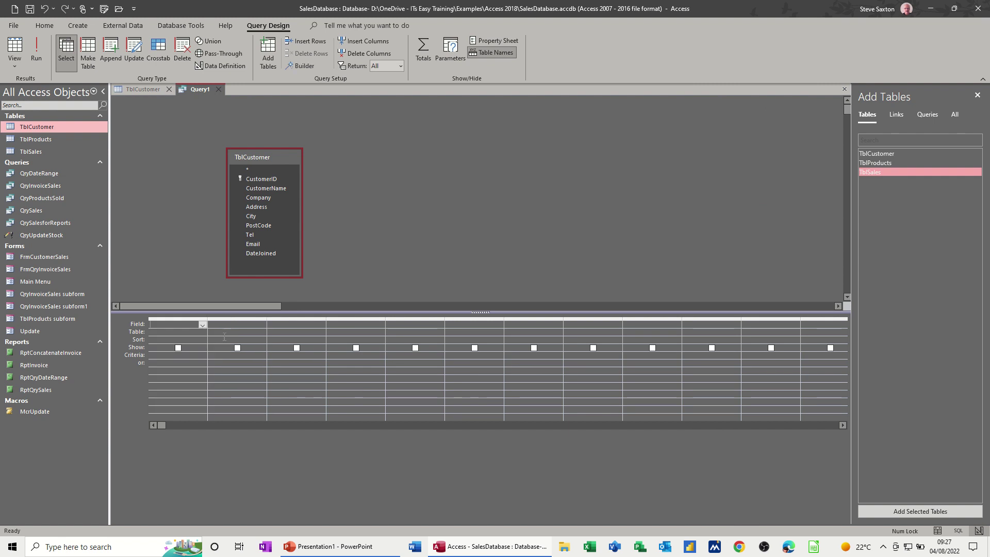
Add all TblCustomer fields as individual columns to the query grid, run the query, and return to Design view
{"action": "double_click", "coordinate": [255, 156]}
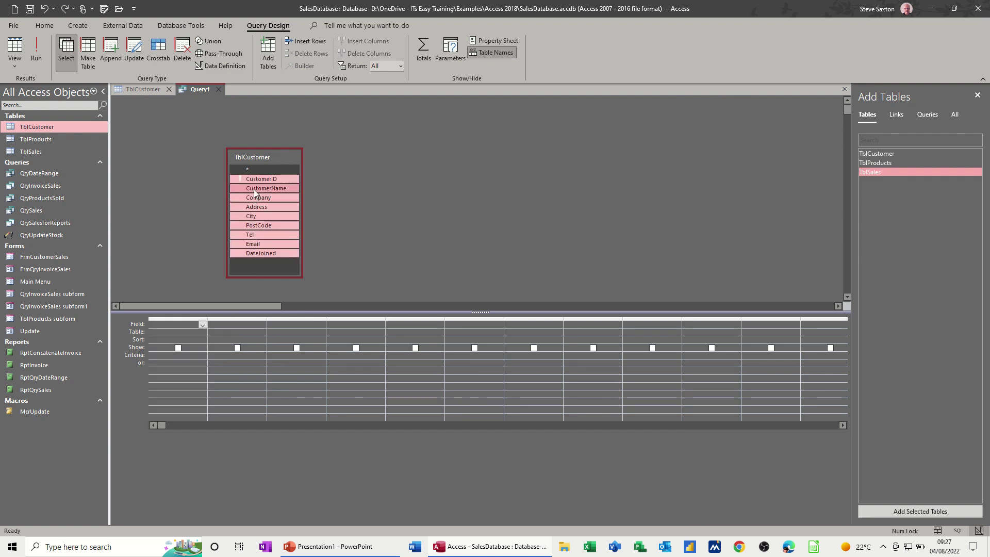
{"action": "left_click_drag", "start_coordinate": [267, 188], "coordinate": [177, 329]}
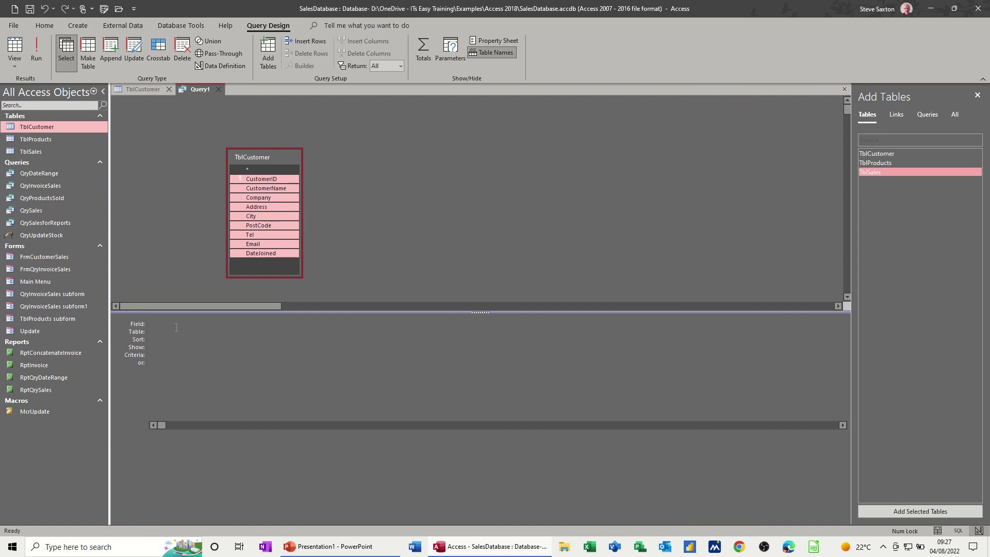
{"action": "left_click", "coordinate": [39, 55]}
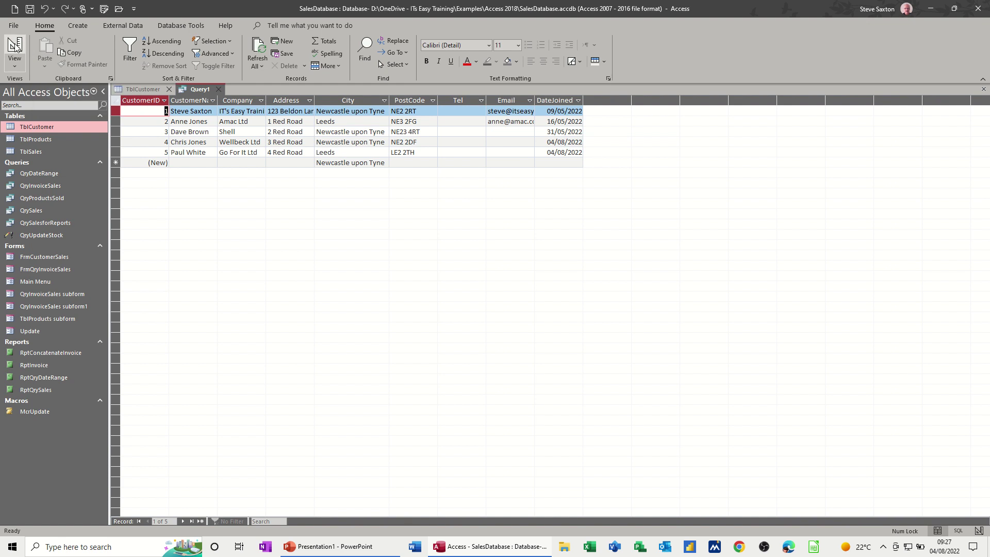
{"action": "left_click", "coordinate": [15, 52]}
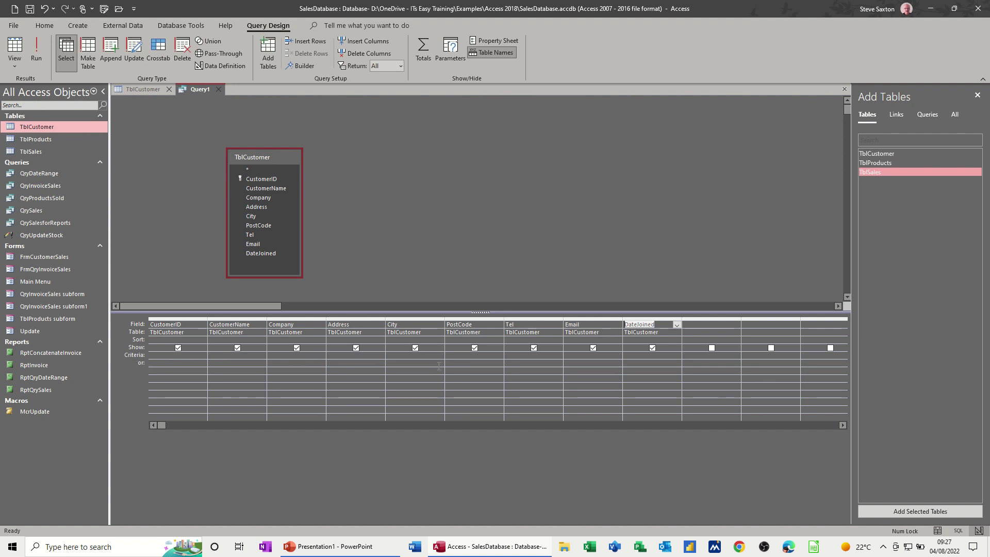
Set the City column's criteria to "Leeds" and run the query
{"action": "left_click", "coordinate": [391, 356]}
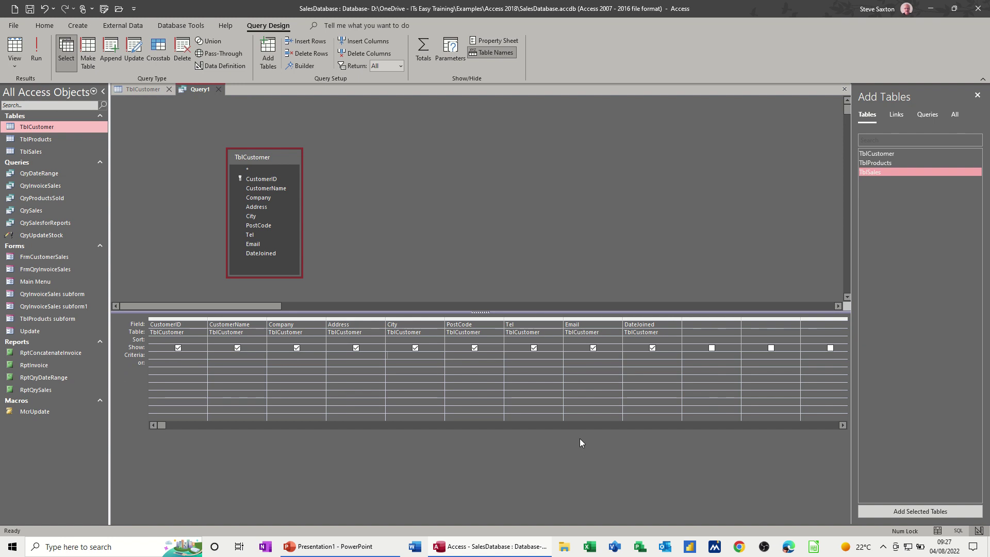
{"action": "type", "text": "Leeds"}
{"action": "left_click", "coordinate": [420, 363]}
{"action": "left_click", "coordinate": [36, 51]}
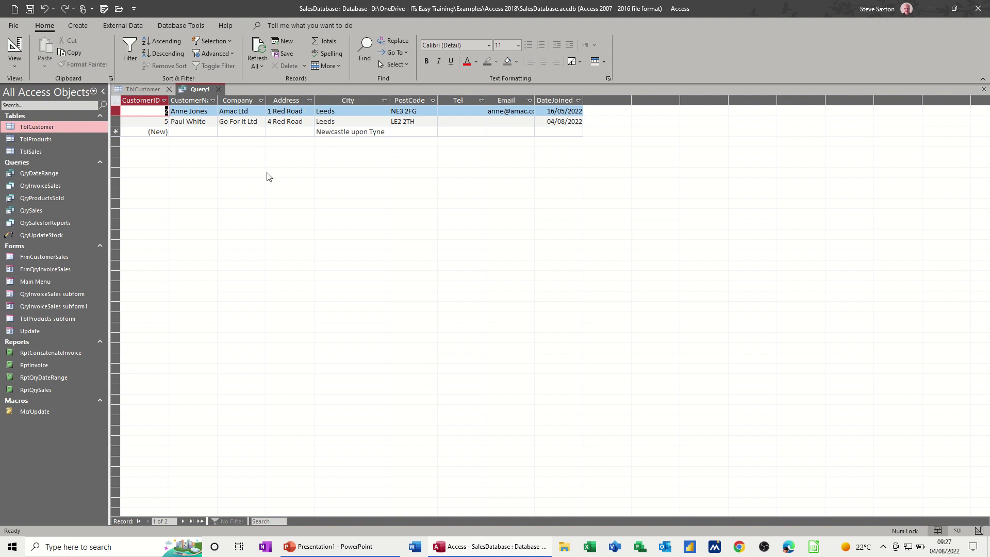
Save the query as QryTblCustomersLeeds and close it
{"action": "key", "text": "ctrl+s"}
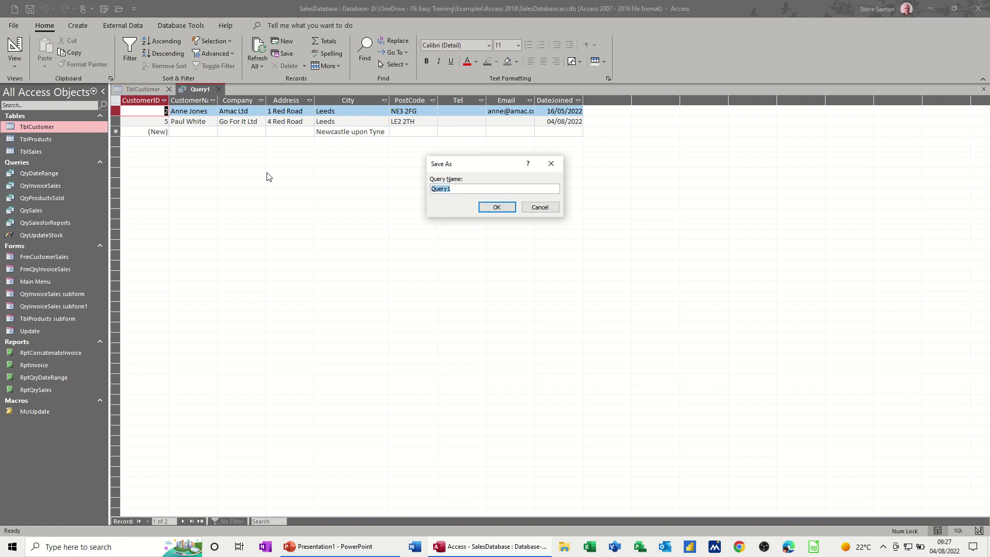
{"action": "type", "text": "Q"}
{"action": "type", "text": "ryTblCustomersLeeds"}
{"action": "left_click", "coordinate": [483, 208]}
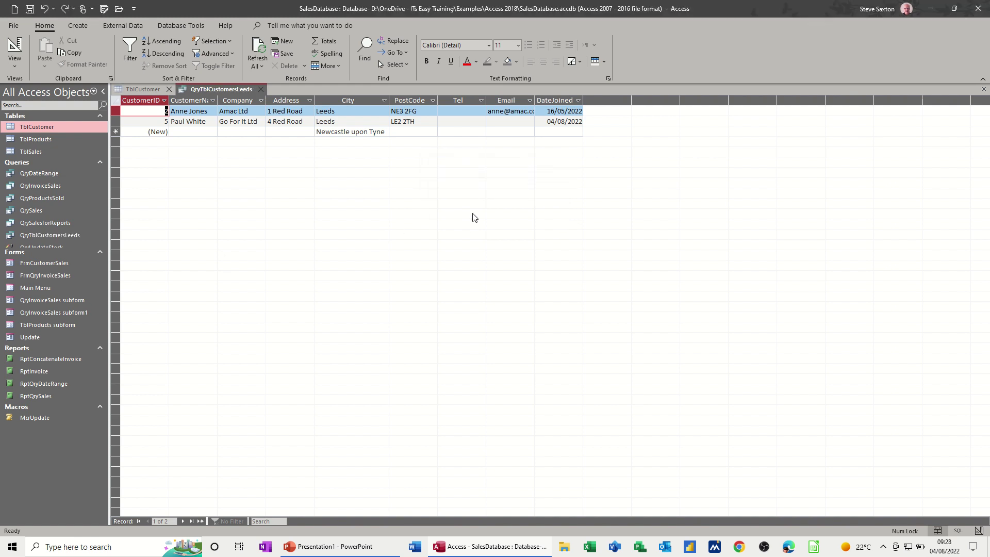
{"action": "left_click", "coordinate": [261, 90]}
Change the City of the customer with ID 3 to "Leeds" in TblCustomer, and close the table with its design changes saved
{"action": "left_click", "coordinate": [170, 89]}
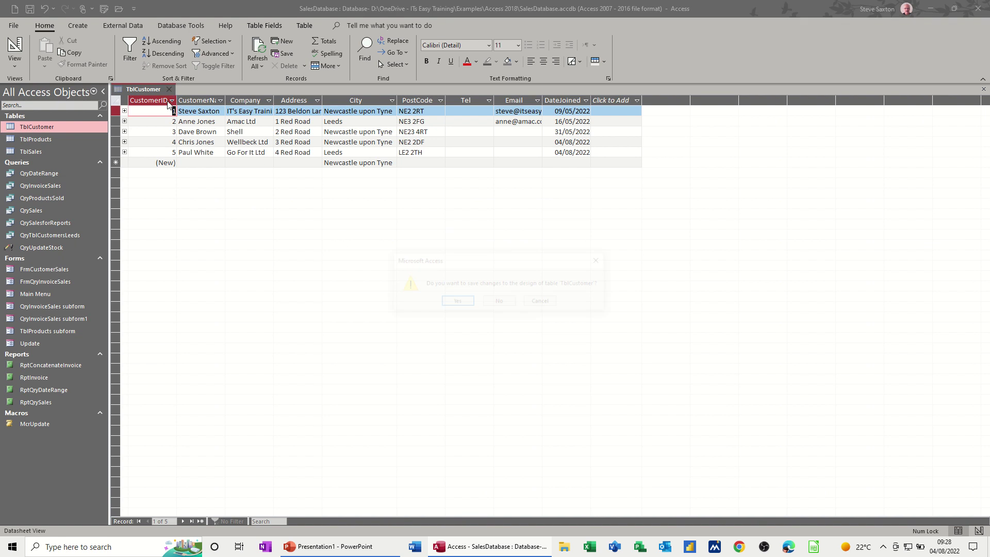
{"action": "left_click", "coordinate": [533, 304]}
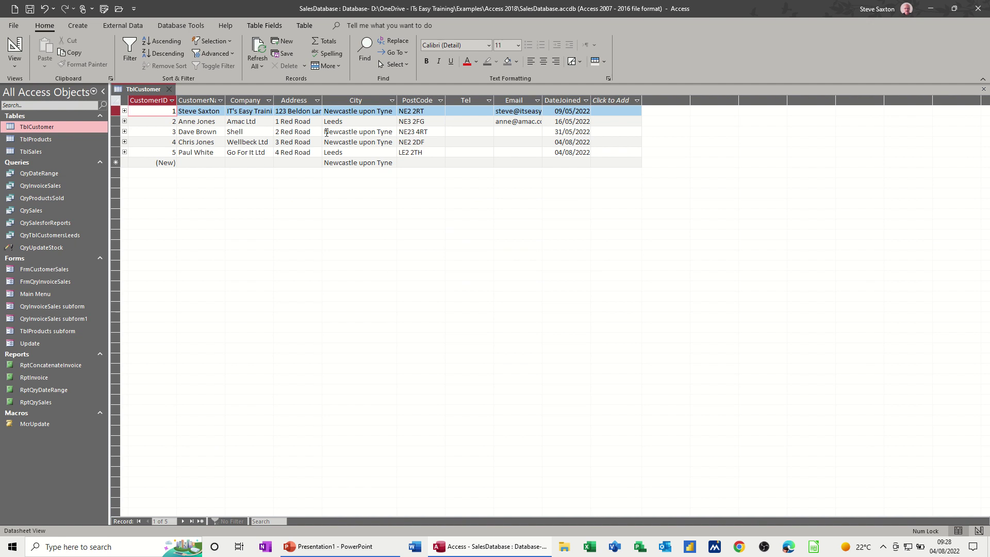
{"action": "left_click", "coordinate": [326, 133]}
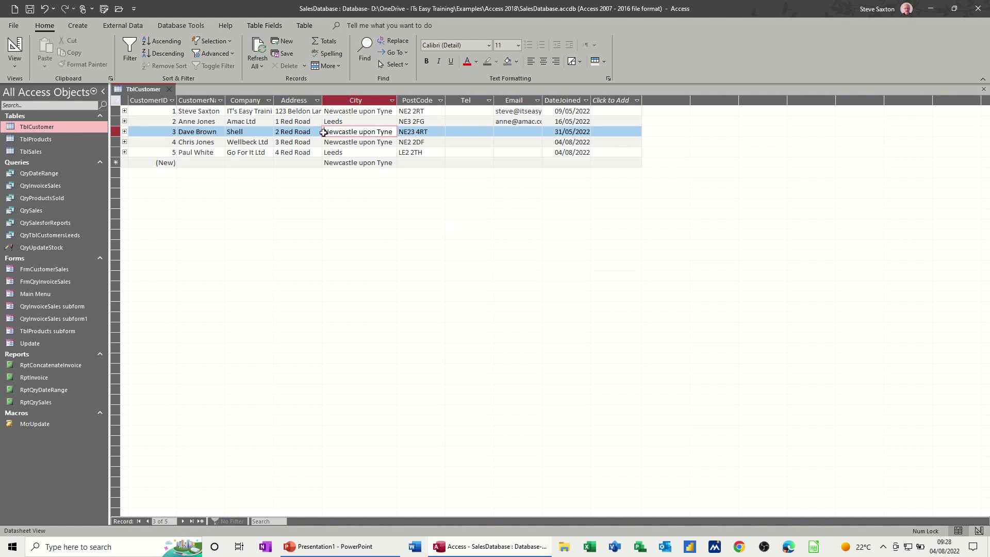
{"action": "left_click", "coordinate": [324, 132]}
{"action": "type", "text": "Leeds"}
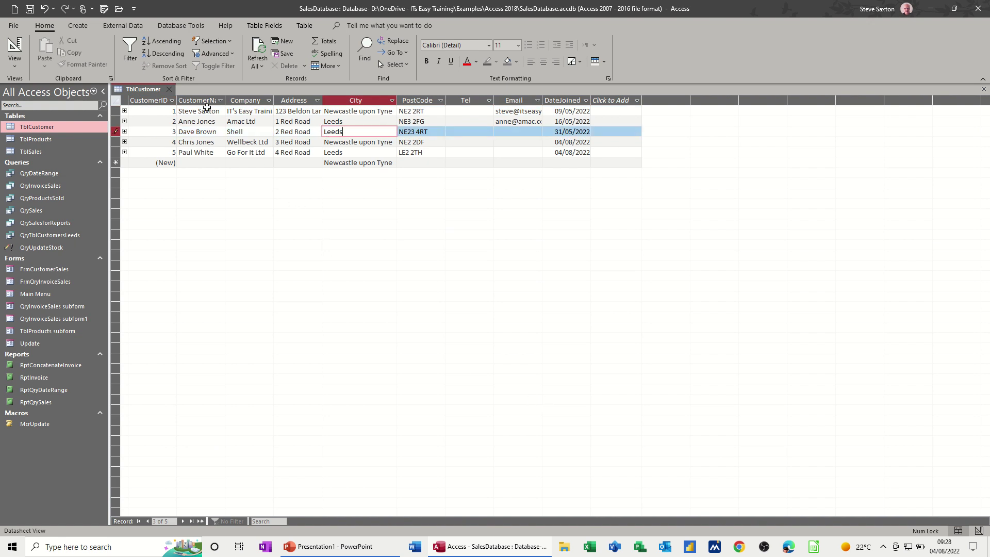
{"action": "left_click", "coordinate": [169, 89]}
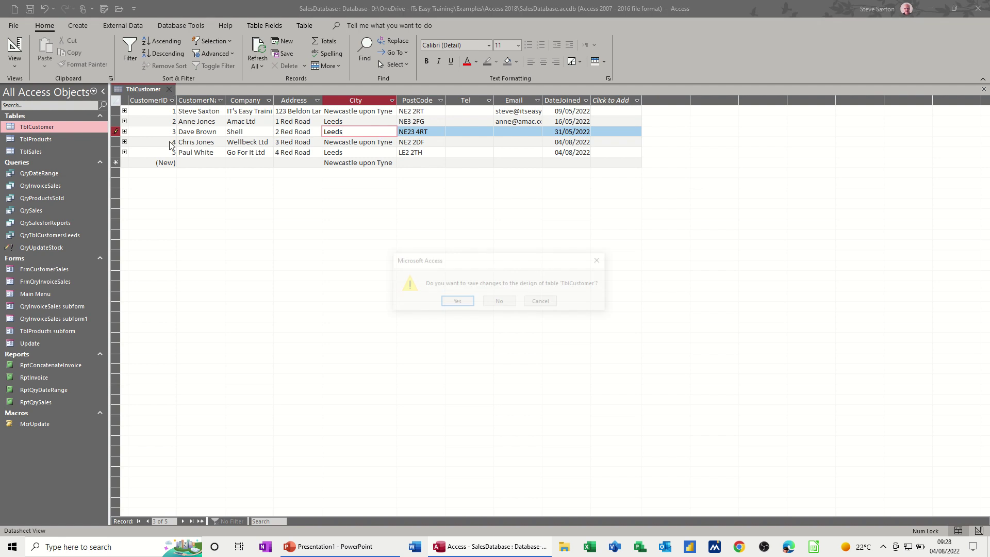
{"action": "left_click", "coordinate": [455, 302]}
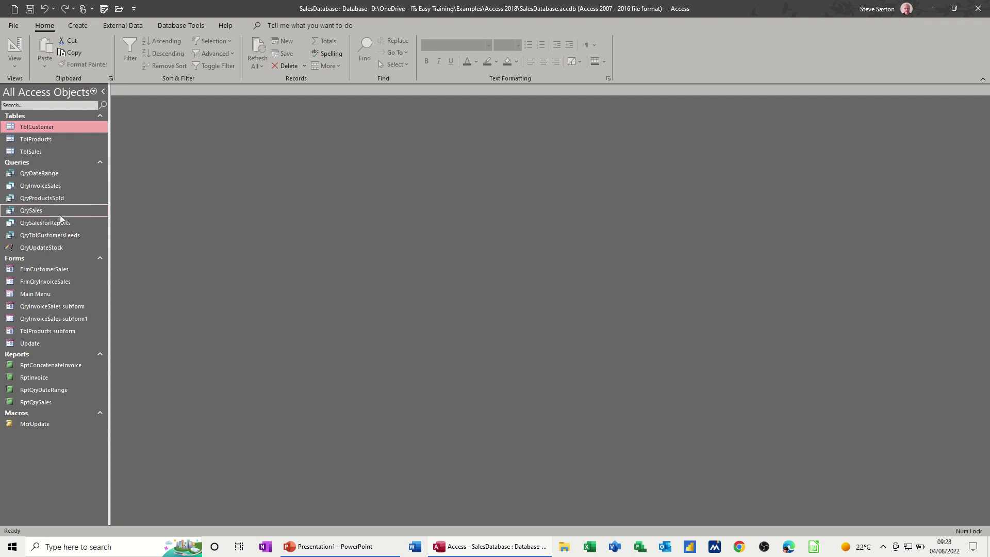
Check the records in QryTblCustomersLeeds, close the query, and create a basic report from it
{"action": "double_click", "coordinate": [58, 236]}
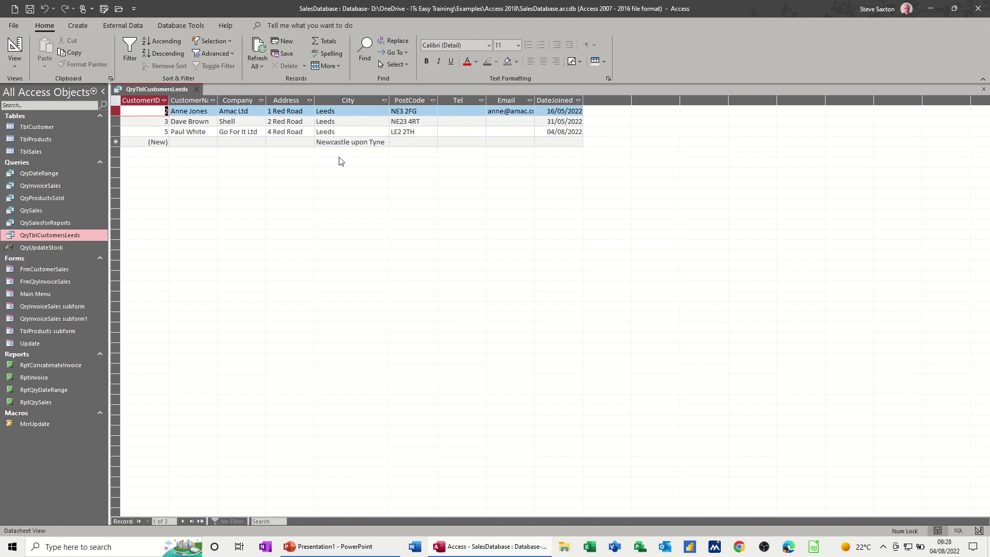
{"action": "left_click", "coordinate": [196, 89]}
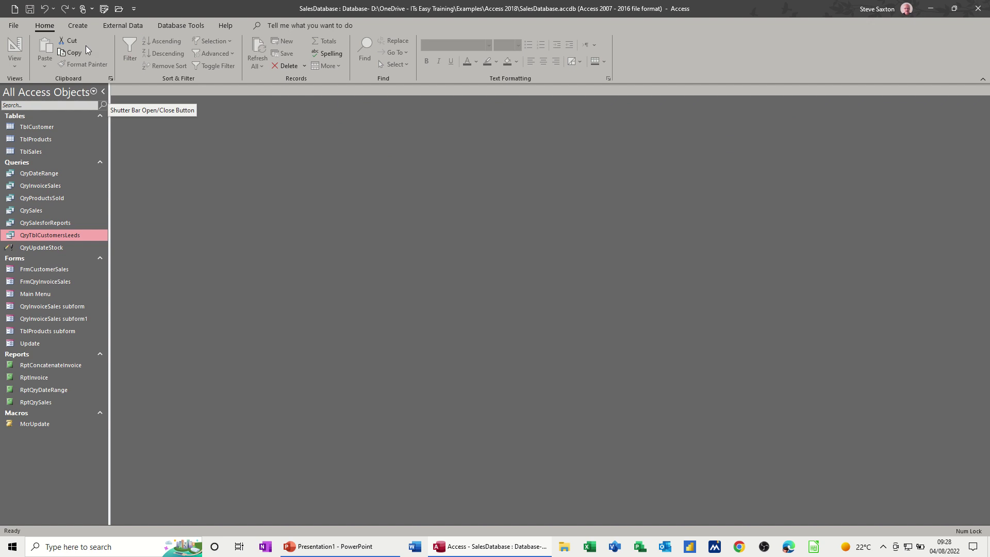
{"action": "left_click", "coordinate": [79, 26]}
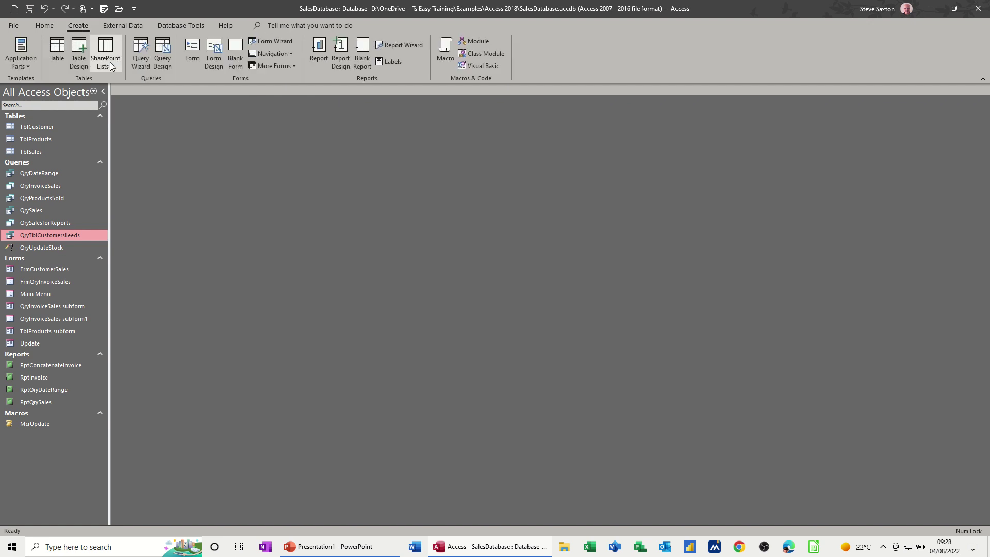
{"action": "left_click", "coordinate": [319, 48]}
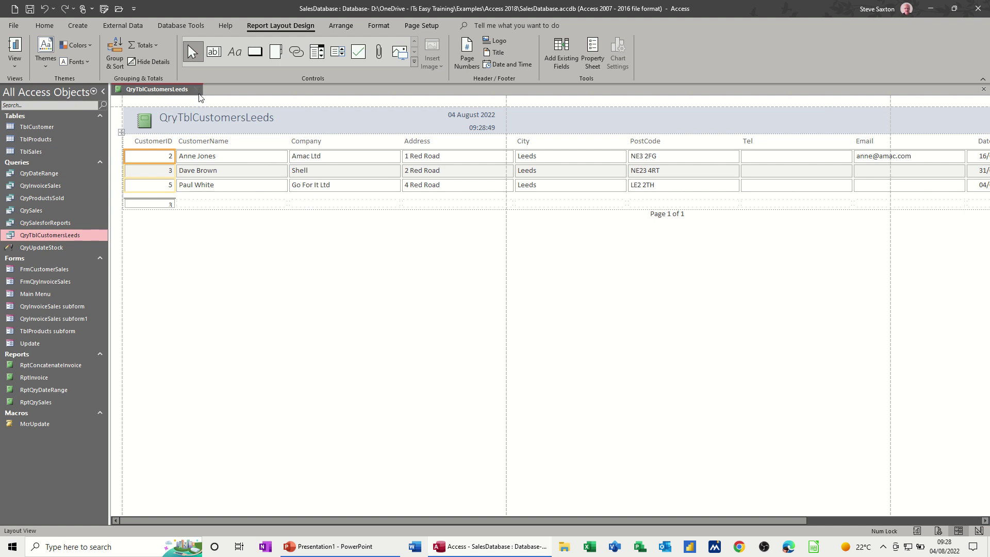
Close the new report and save it as RptQryTblCustomersLeeds
{"action": "left_click", "coordinate": [196, 89]}
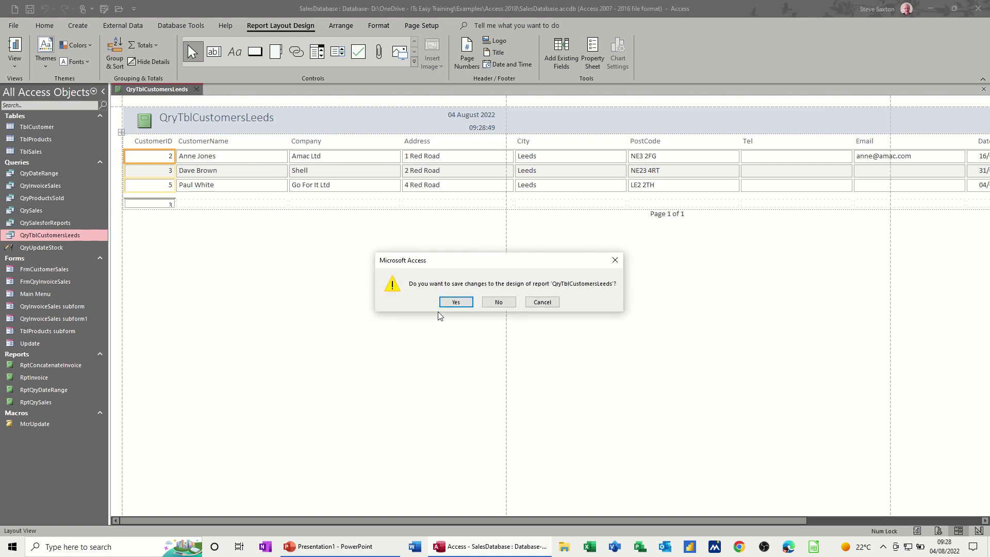
{"action": "left_click", "coordinate": [456, 302]}
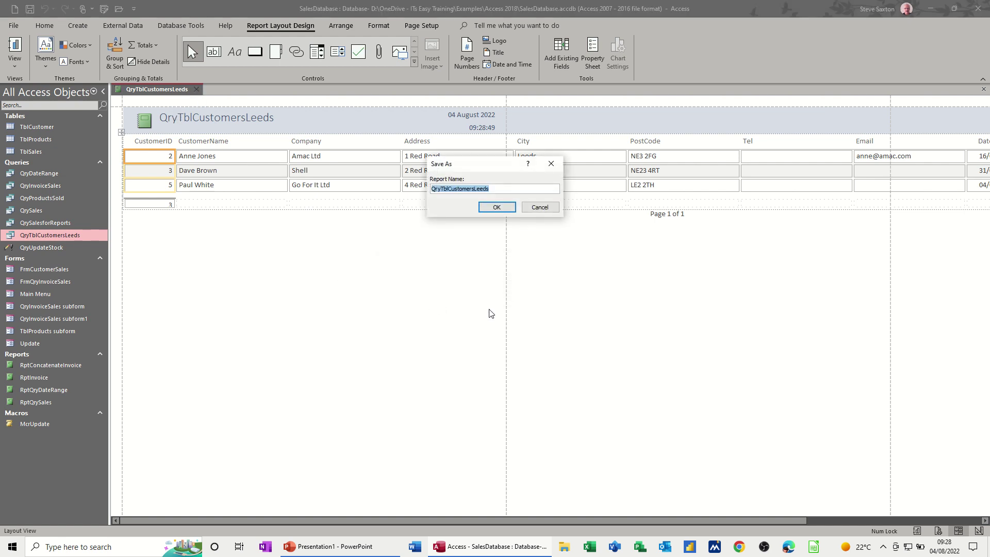
{"action": "left_click", "coordinate": [432, 190]}
{"action": "type", "text": "Rpt"}
{"action": "left_click", "coordinate": [496, 207]}
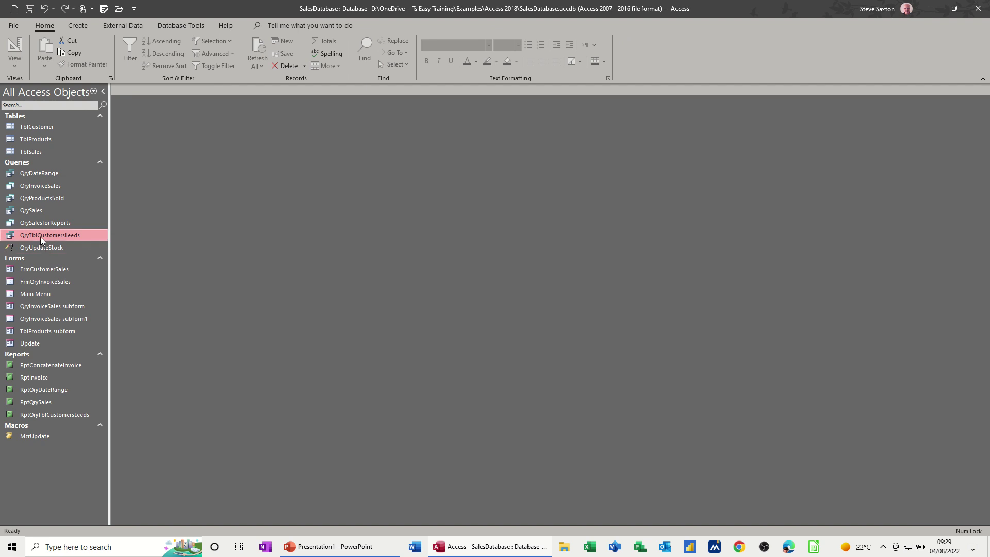
Open TblCustomer and change the City of the customer with ID 5 to "Bradford"
{"action": "double_click", "coordinate": [53, 128]}
{"action": "left_click_drag", "start_coordinate": [360, 152], "coordinate": [315, 150]}
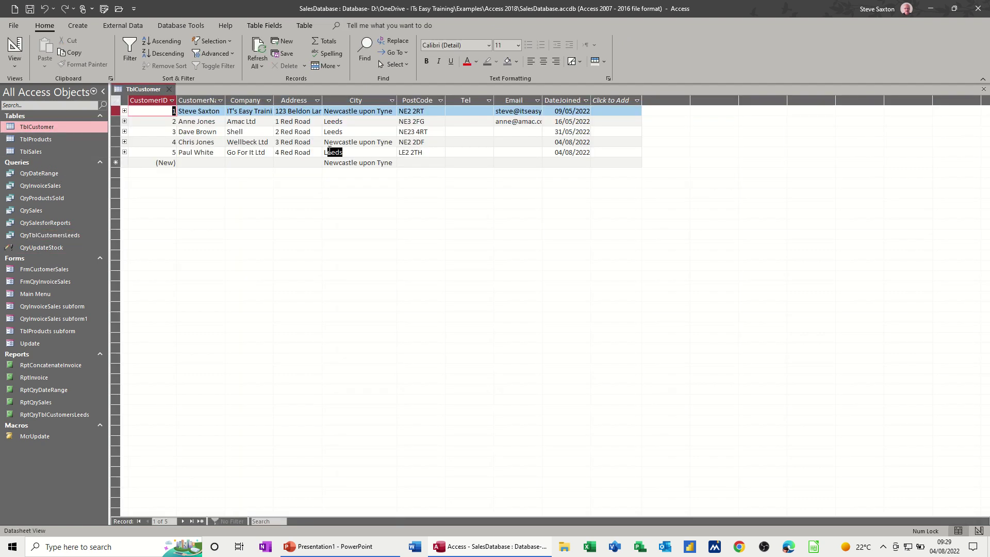
{"action": "type", "text": "B"}
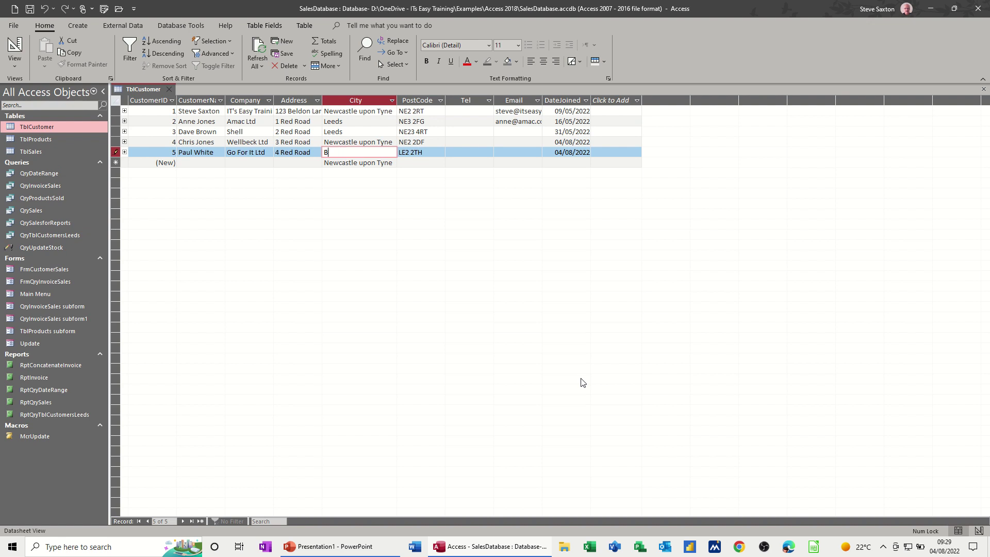
{"action": "type", "text": "radford"}
{"action": "left_click", "coordinate": [267, 152]}
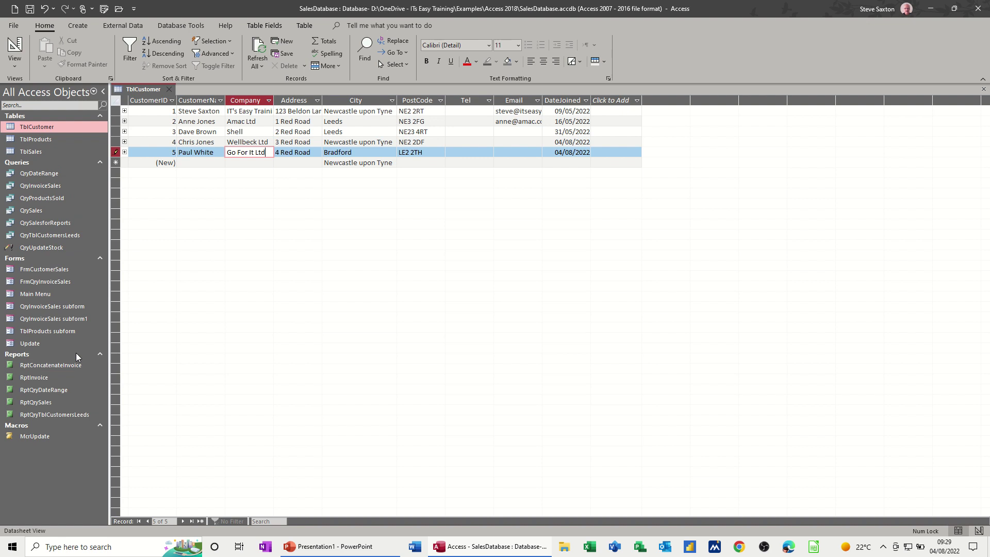
View RptQryTblCustomersLeeds, commit the edited TblCustomer record by moving to another record, and close both the report and the table
{"action": "double_click", "coordinate": [54, 415]}
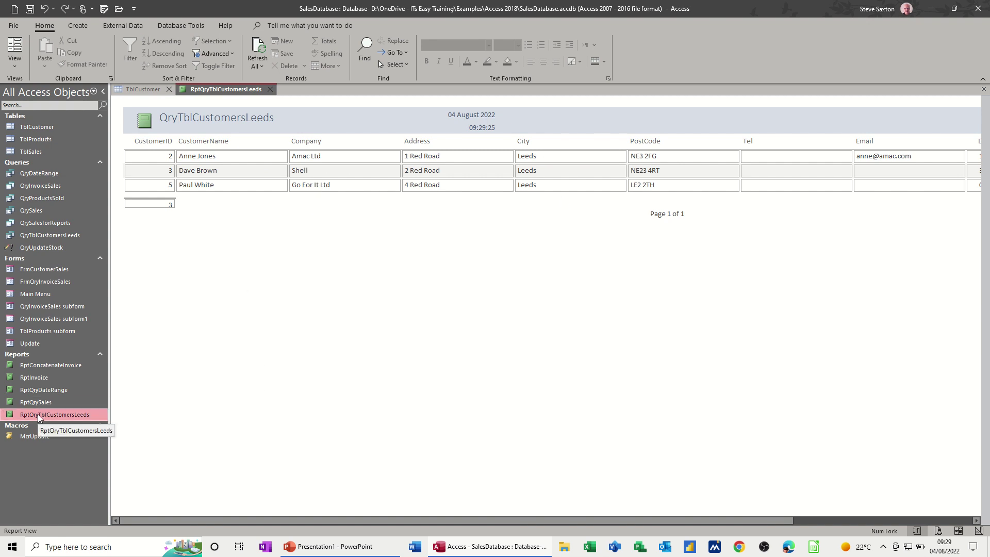
{"action": "double_click", "coordinate": [44, 126]}
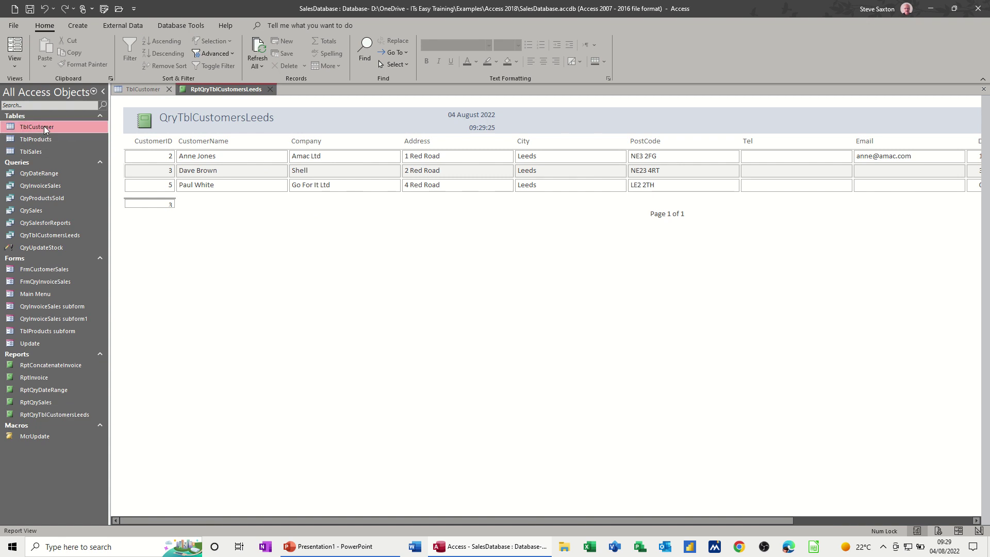
{"action": "left_click", "coordinate": [384, 124]}
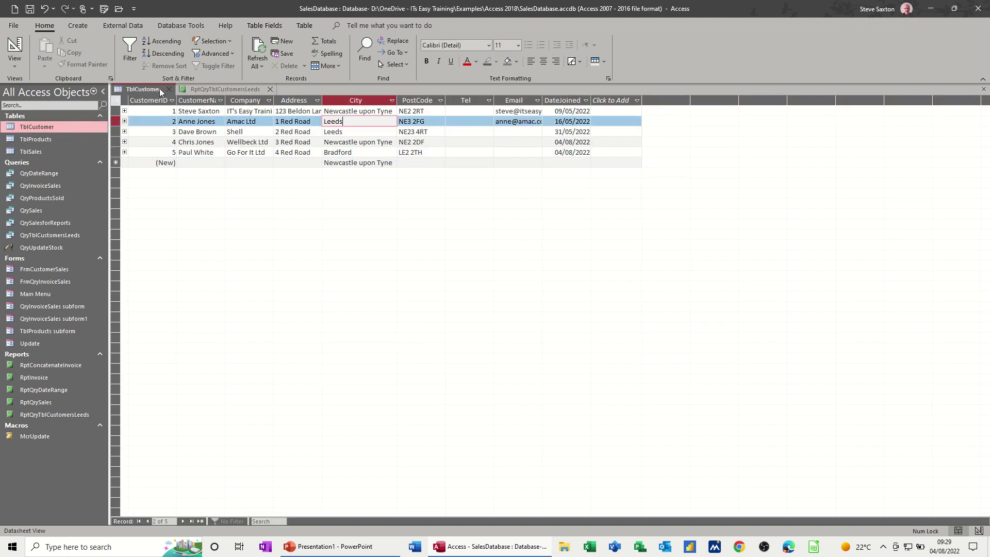
{"action": "left_click", "coordinate": [270, 89]}
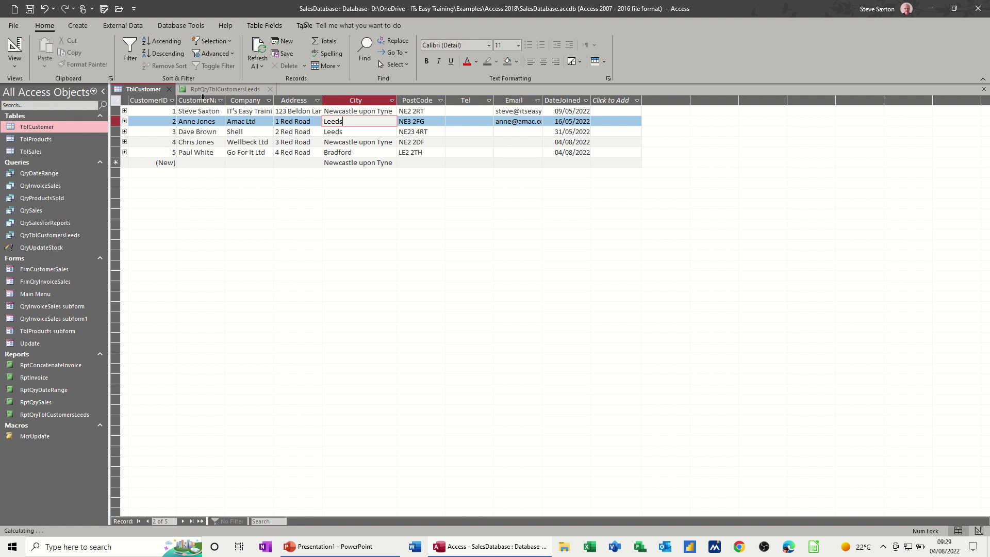
{"action": "left_click", "coordinate": [170, 89]}
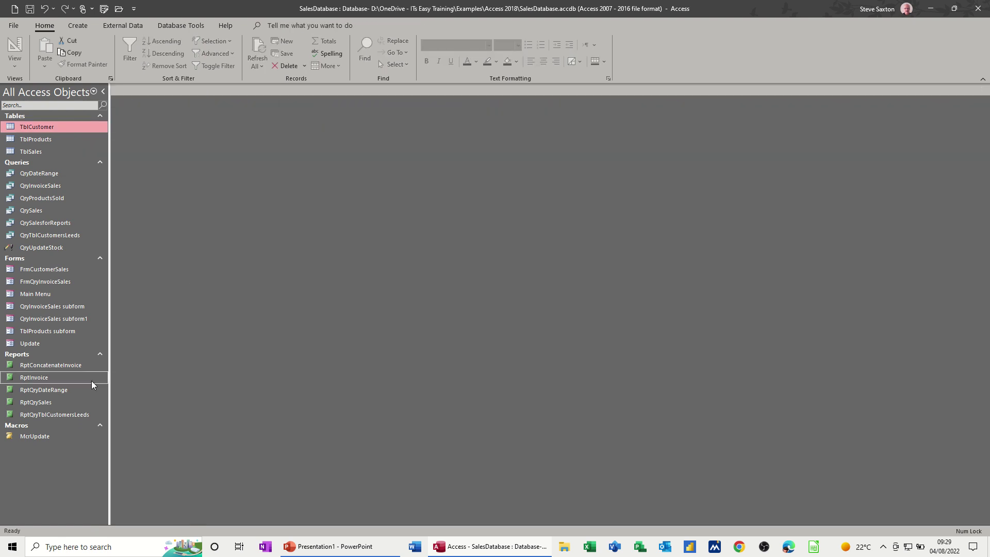
Reopen RptQryTblCustomersLeeds, compare its records with the City values in TblCustomer, and close the table
{"action": "double_click", "coordinate": [60, 415]}
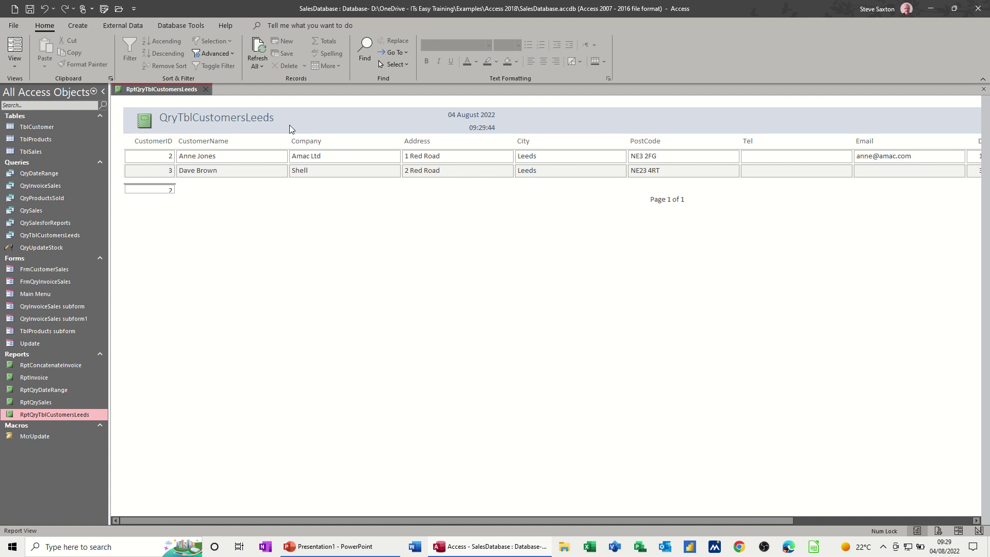
{"action": "double_click", "coordinate": [49, 128]}
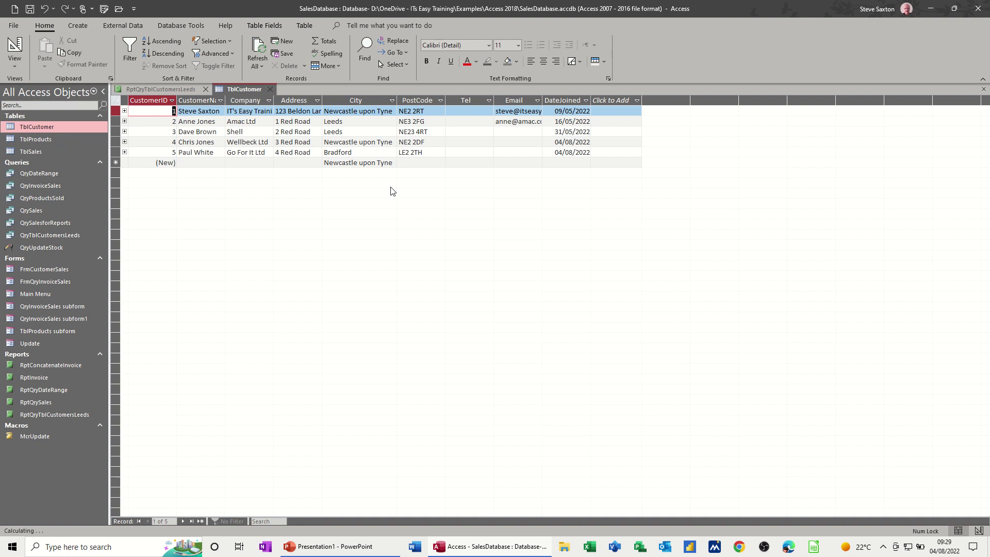
{"action": "left_click", "coordinate": [363, 153]}
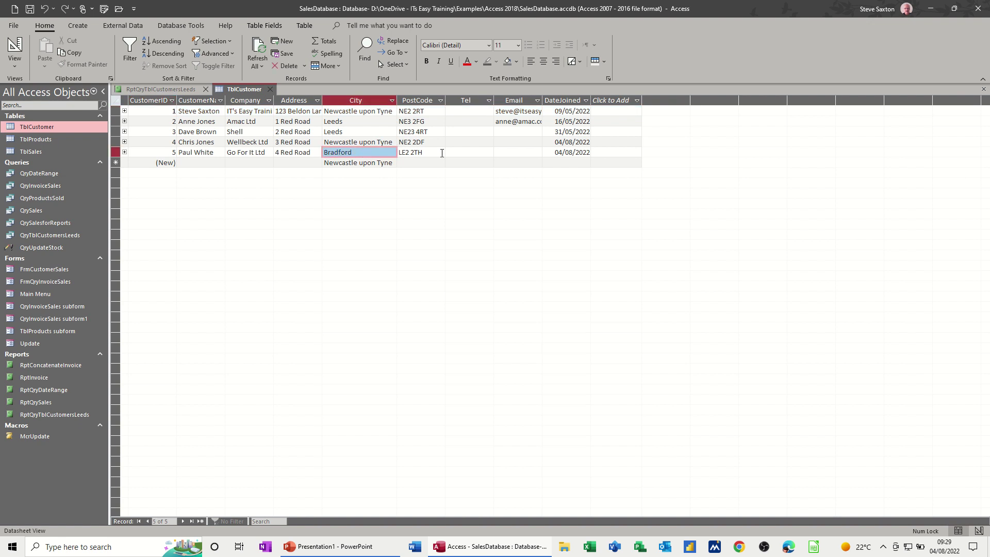
{"action": "left_click", "coordinate": [355, 153]}
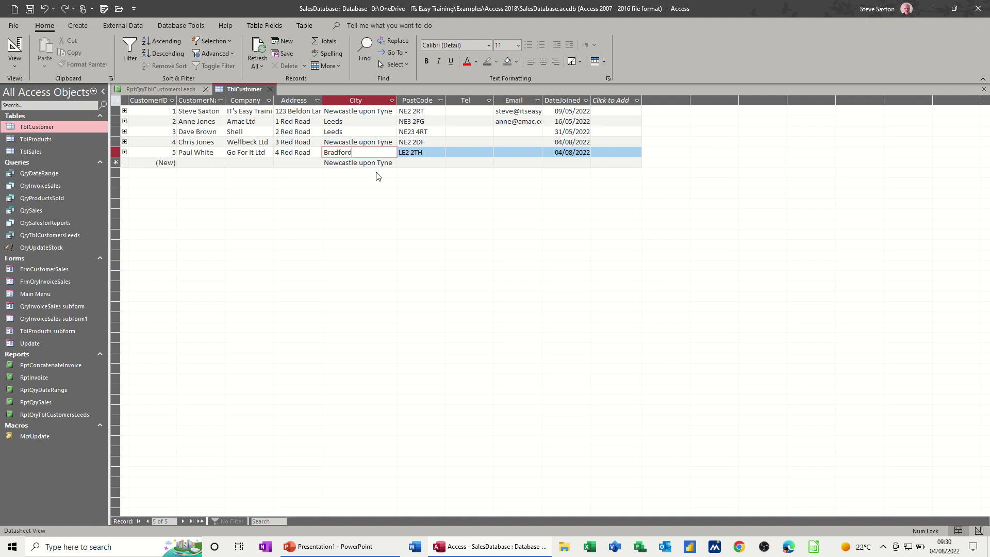
{"action": "left_click", "coordinate": [249, 163]}
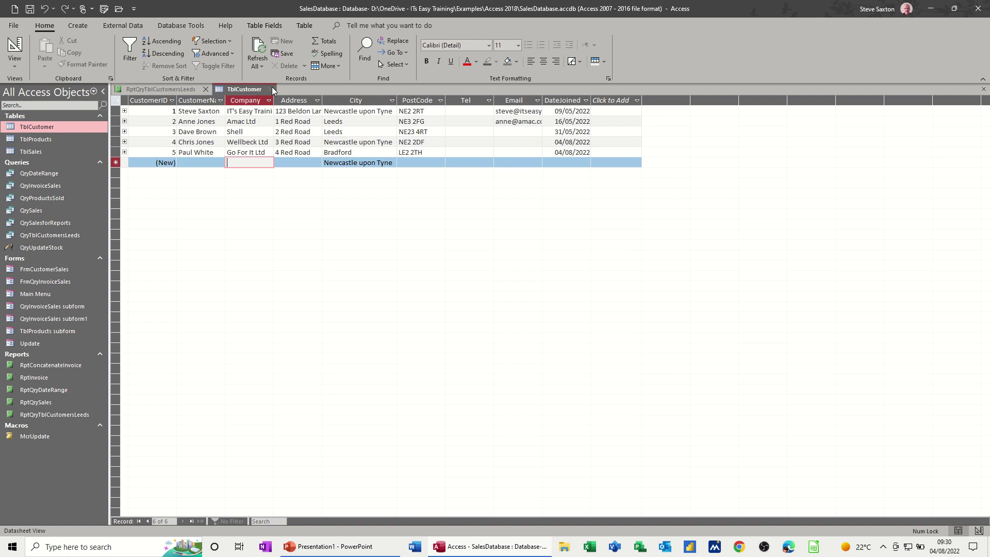
{"action": "left_click", "coordinate": [272, 90]}
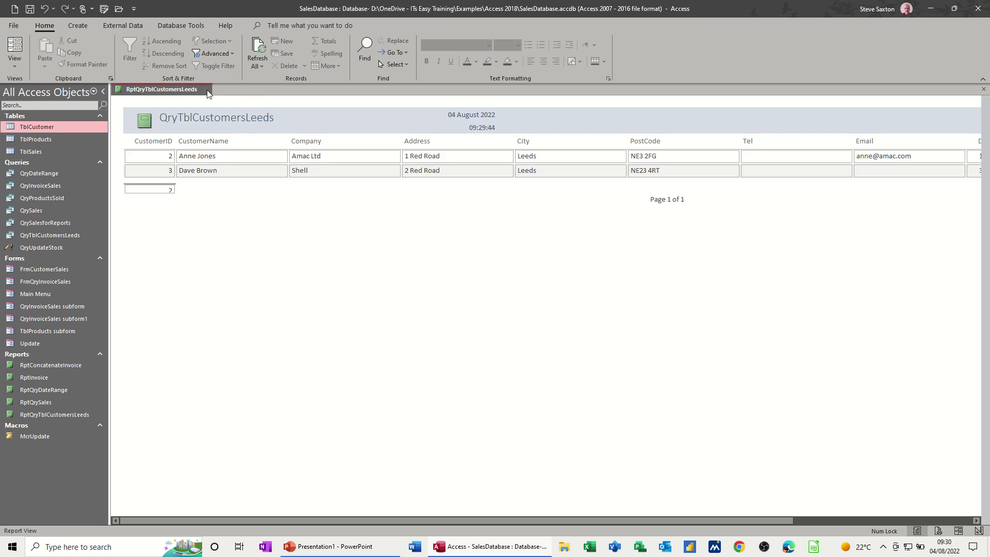
Set the City of the customer with ID 5 in TblCustomer to "Leeds", and check the records in RptQryTblCustomersLeeds
{"action": "left_click", "coordinate": [208, 91]}
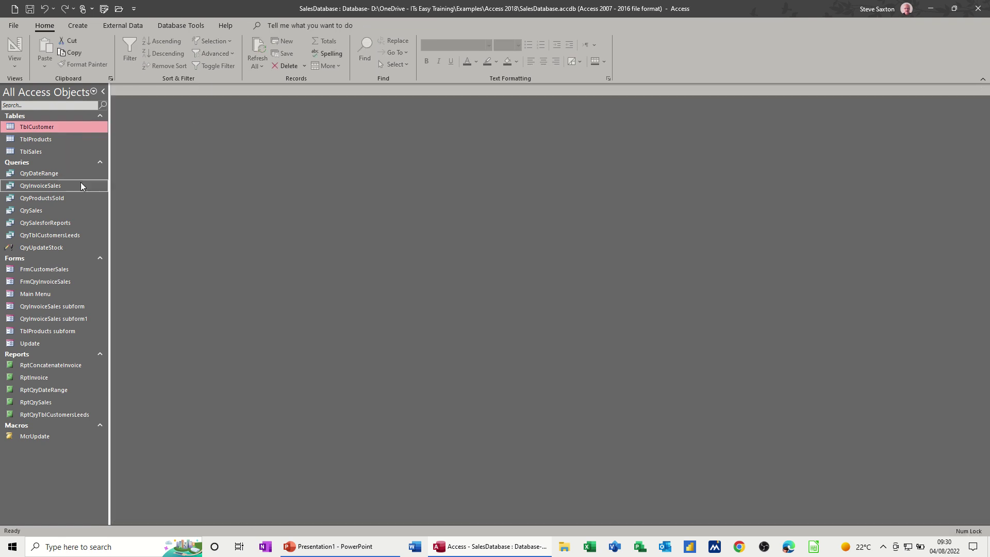
{"action": "double_click", "coordinate": [36, 126]}
{"action": "left_click_drag", "start_coordinate": [352, 153], "coordinate": [312, 155]}
{"action": "type", "text": "Lee"}
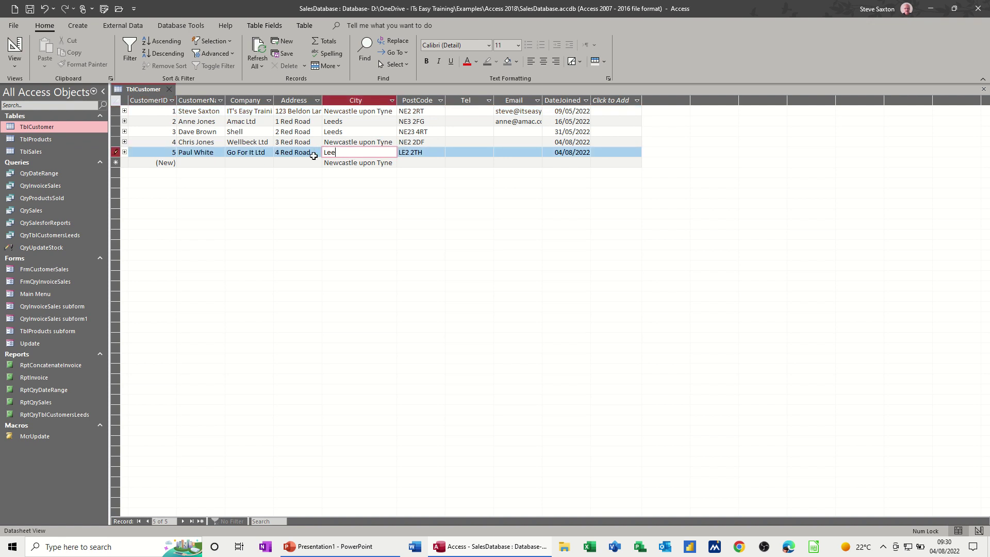
{"action": "type", "text": "ds"}
{"action": "key", "text": "Tab"}
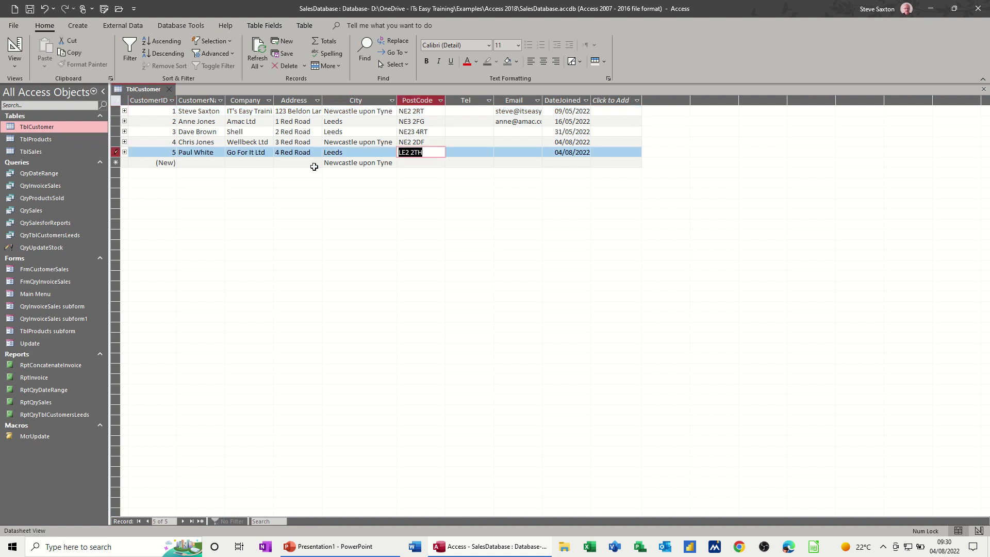
{"action": "left_click", "coordinate": [167, 89]}
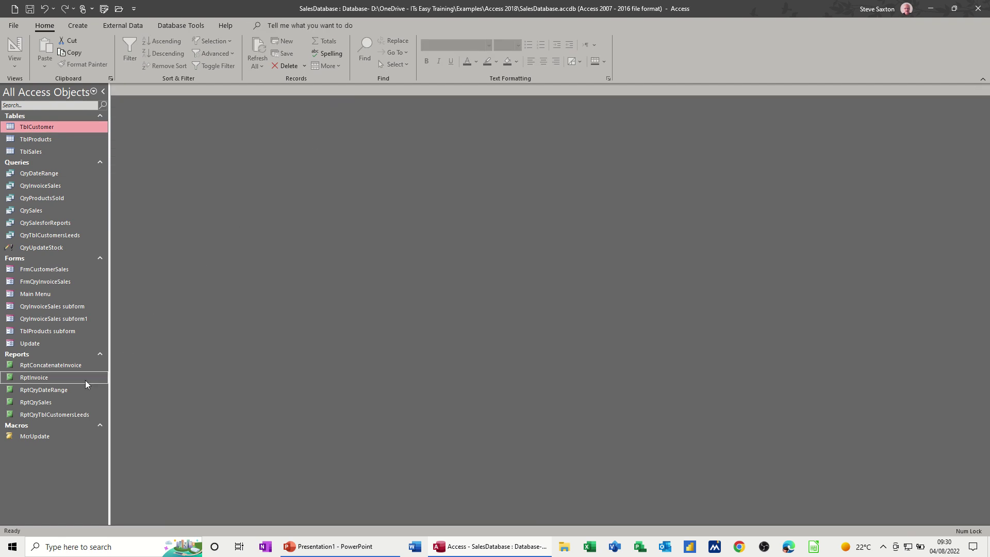
{"action": "double_click", "coordinate": [60, 415]}
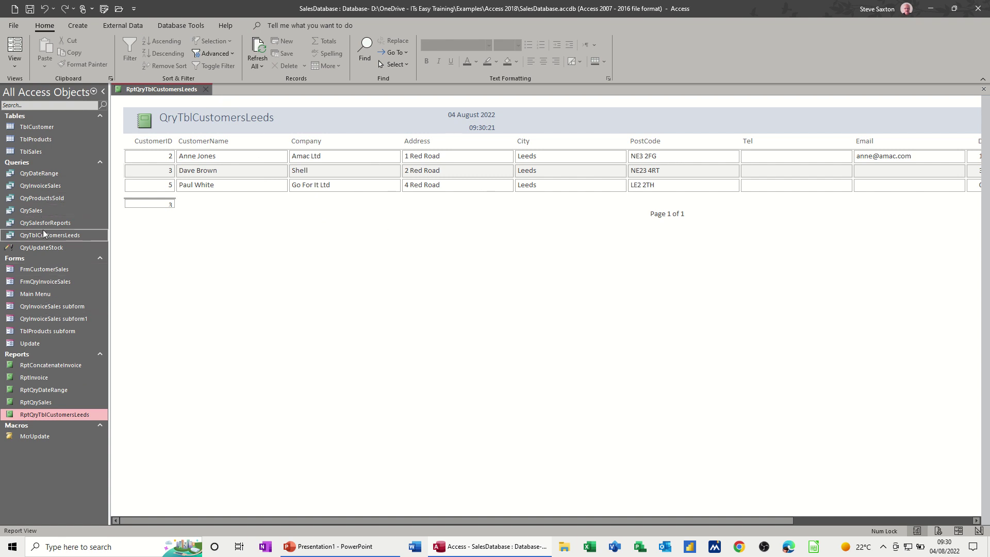
{"action": "left_click", "coordinate": [206, 91]}
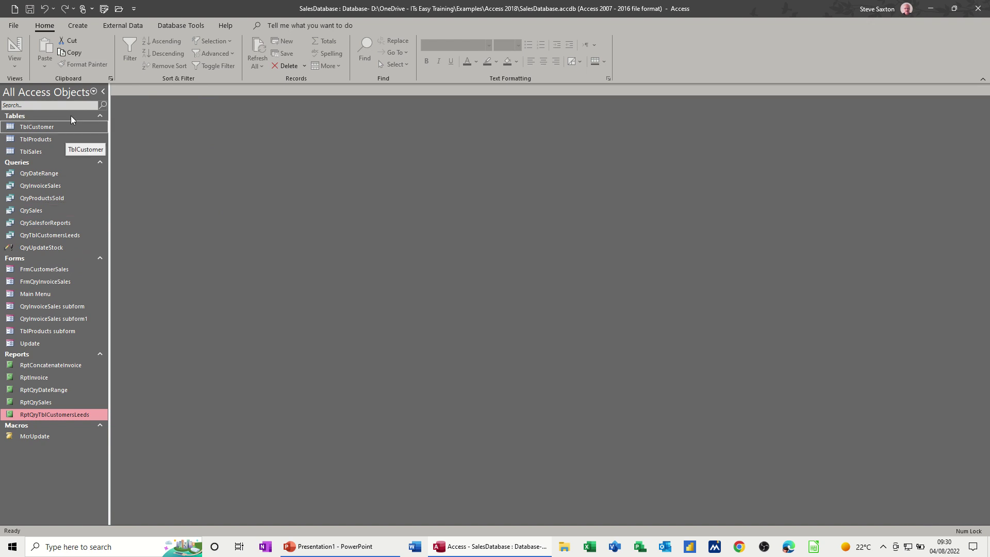
Create a new query in design view containing all the fields of TblCustomer
{"action": "left_click", "coordinate": [80, 26]}
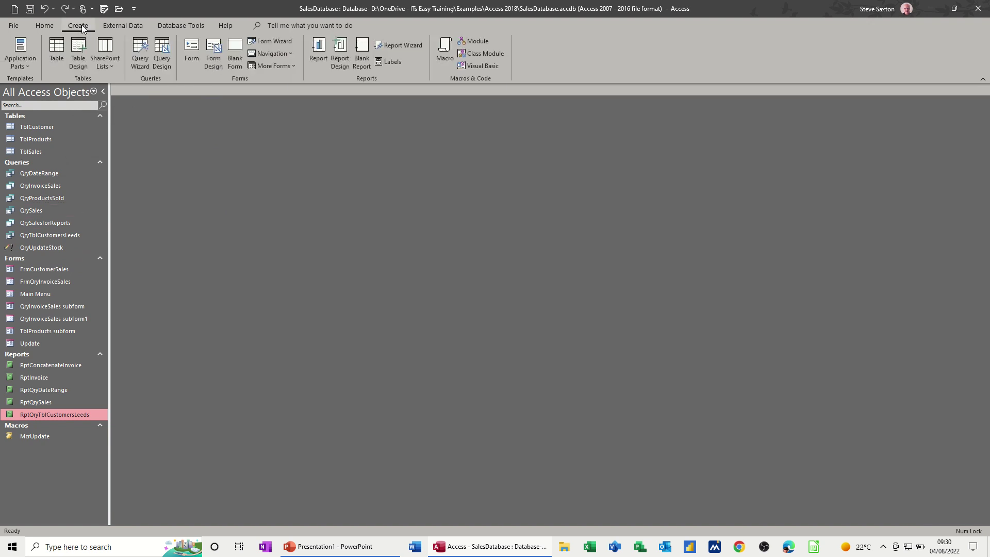
{"action": "left_click", "coordinate": [161, 53]}
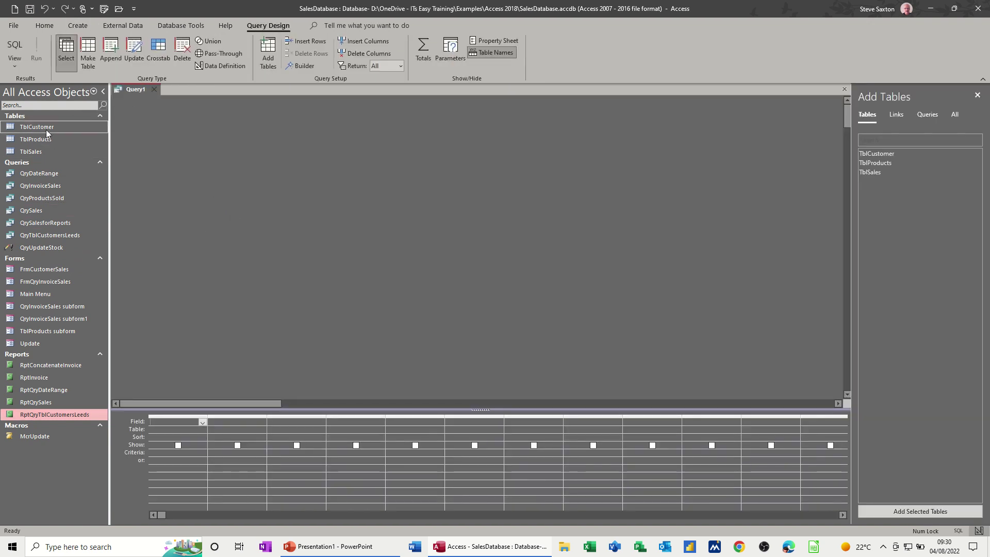
{"action": "left_click_drag", "start_coordinate": [44, 126], "coordinate": [171, 422]}
{"action": "double_click", "coordinate": [274, 195]}
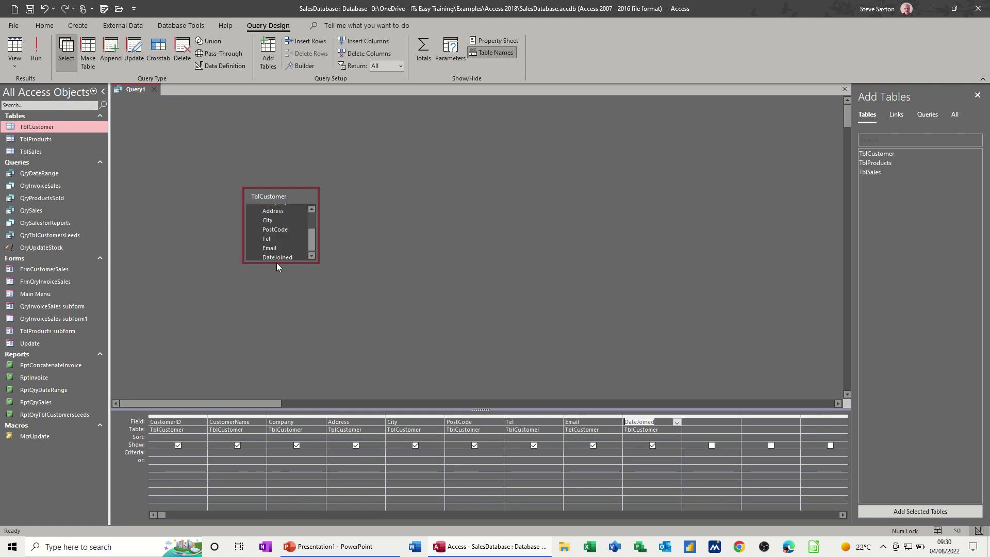
Check the join dates in TblCustomer, set the DateJoined criterion to >1/6/22, and run the query
{"action": "left_click", "coordinate": [630, 454]}
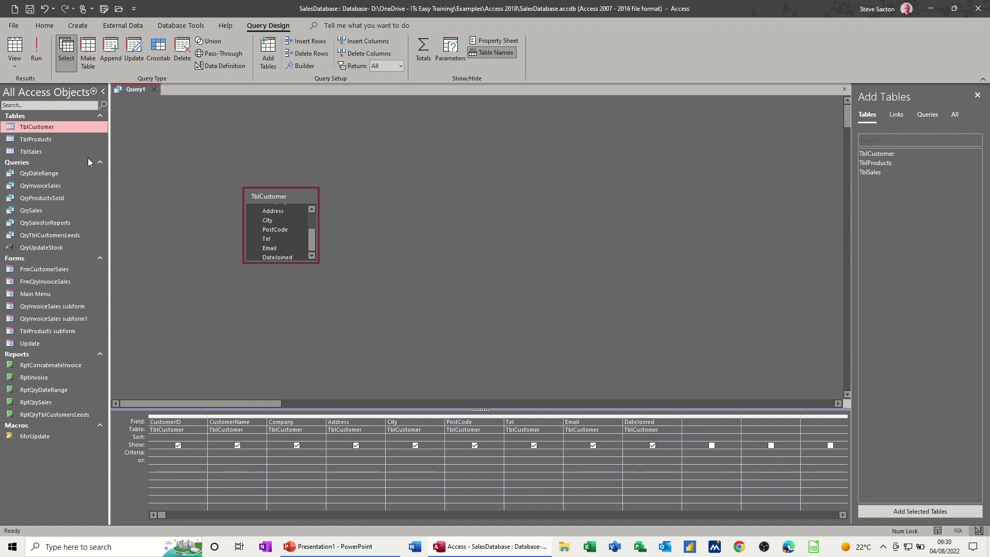
{"action": "double_click", "coordinate": [45, 126]}
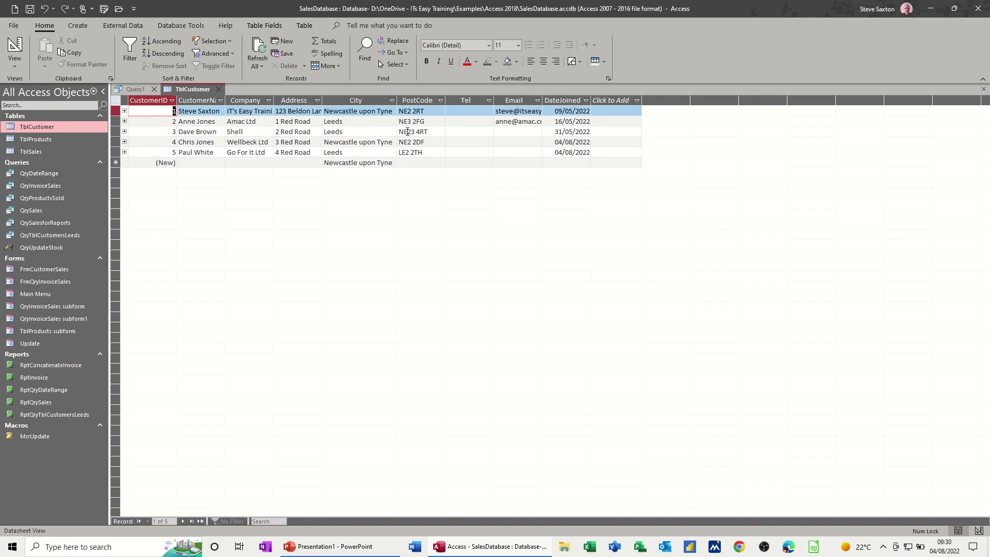
{"action": "left_click", "coordinate": [222, 90]}
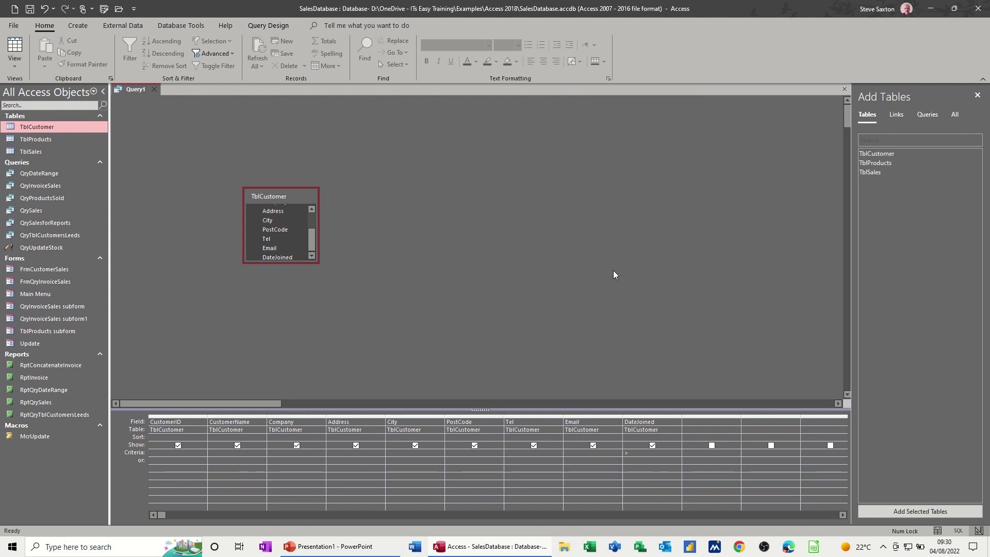
{"action": "type", "text": "1/6/22"}
{"action": "left_click", "coordinate": [638, 461]}
{"action": "left_click", "coordinate": [268, 25]}
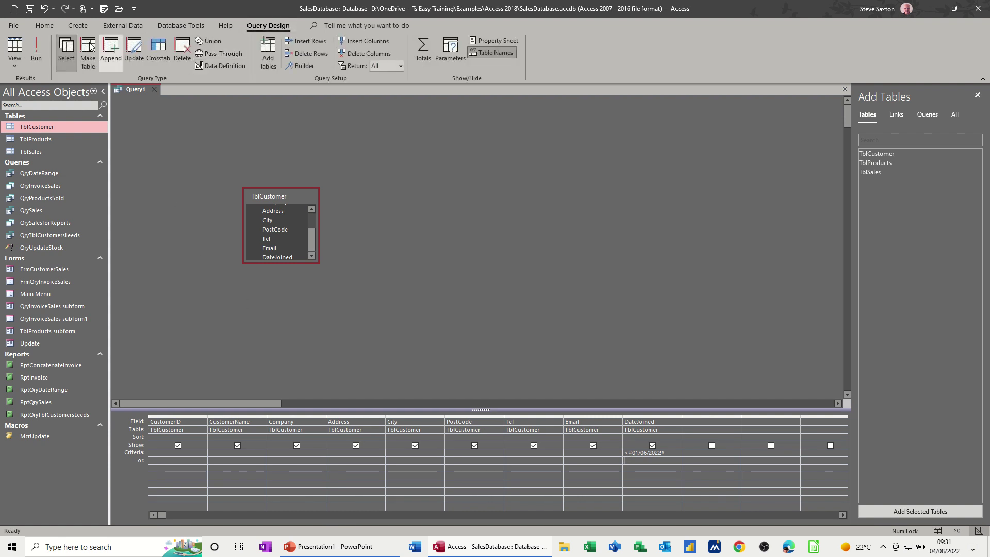
{"action": "left_click", "coordinate": [37, 43]}
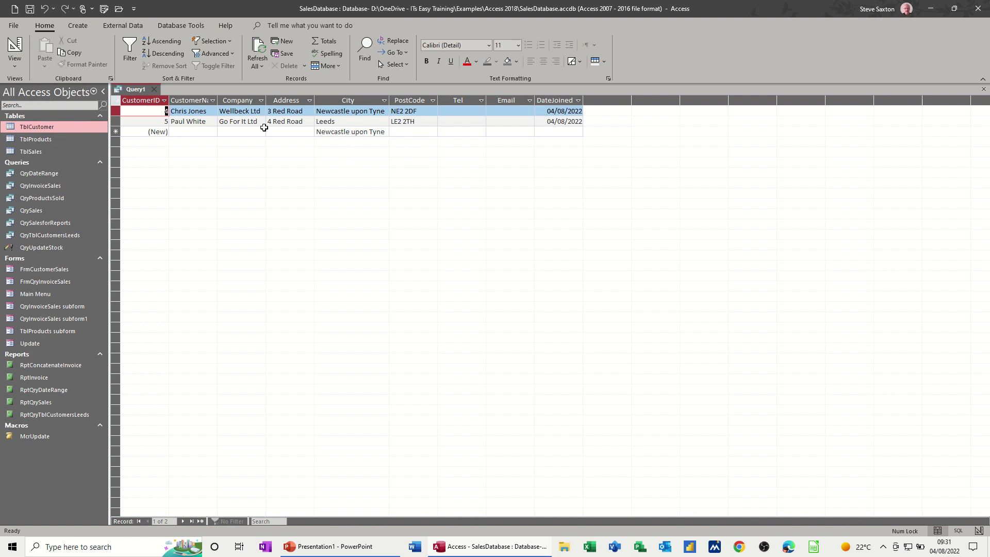
Return the query to design view and clear the DateJoined criterion
{"action": "left_click", "coordinate": [15, 49]}
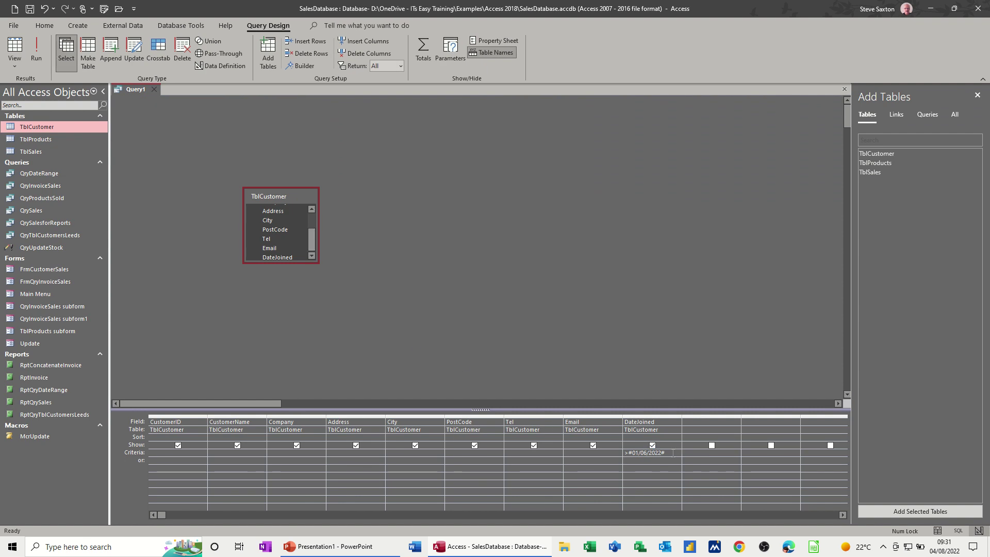
{"action": "left_click_drag", "start_coordinate": [666, 452], "coordinate": [605, 452]}
{"action": "key", "text": "Delete"}
Consult TblCustomer, set the query criteria to Company "Amac ltd" and City "Leeds", and run the query
{"action": "double_click", "coordinate": [50, 127]}
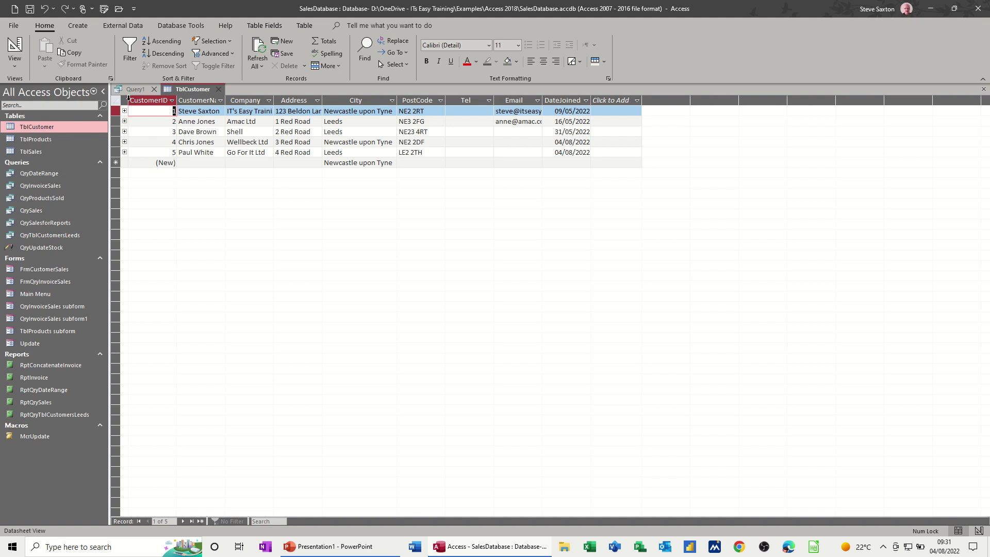
{"action": "left_click", "coordinate": [219, 89]}
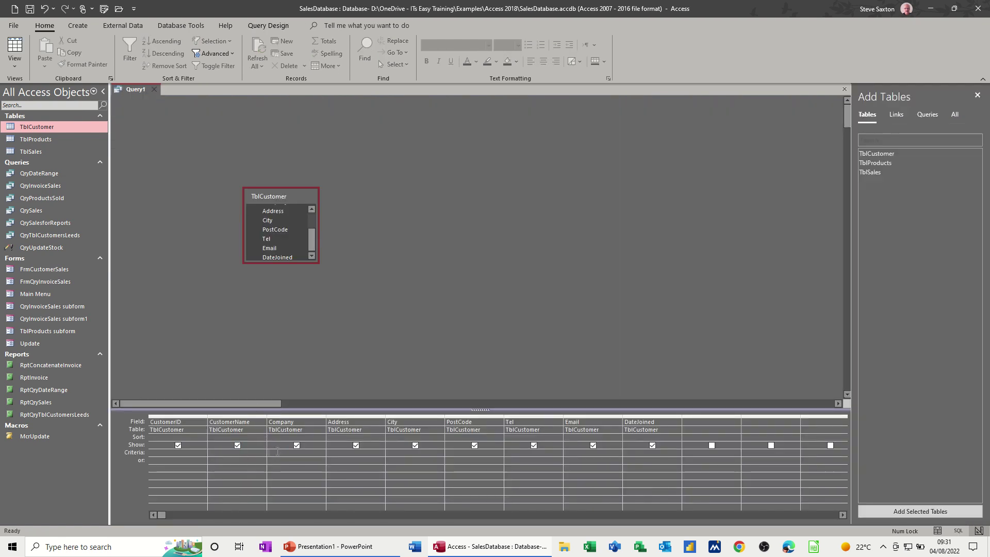
{"action": "type", "text": "Amac ltd"}
{"action": "left_click", "coordinate": [429, 455]}
{"action": "type", "text": "Leeds"}
{"action": "left_click", "coordinate": [270, 26]}
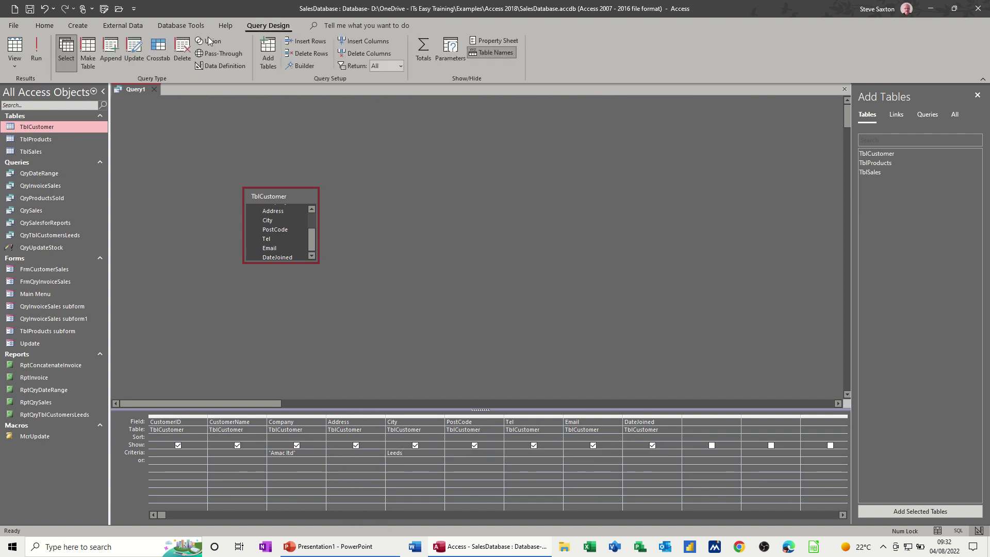
{"action": "left_click", "coordinate": [36, 48]}
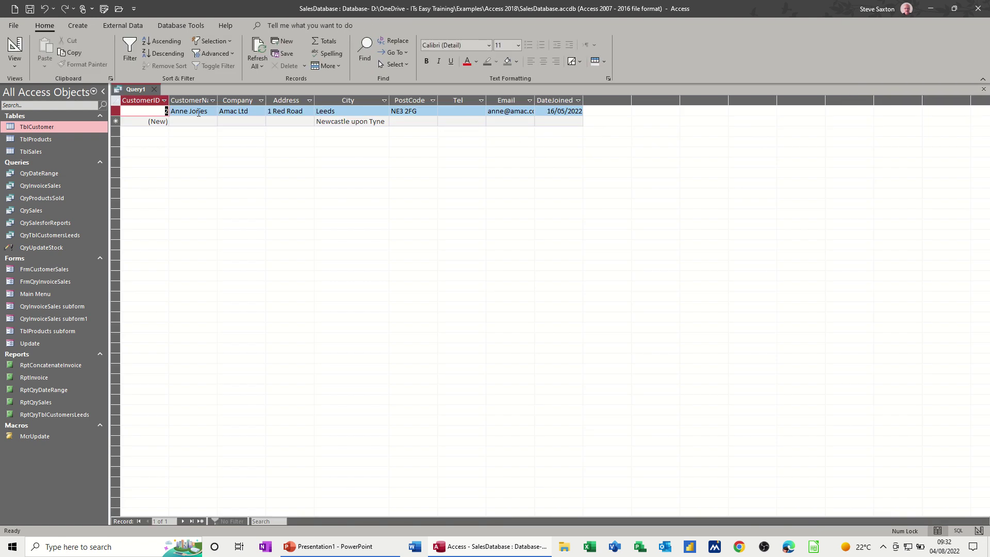
Return the query to design view and clear both the Company and City criteria
{"action": "left_click", "coordinate": [15, 47]}
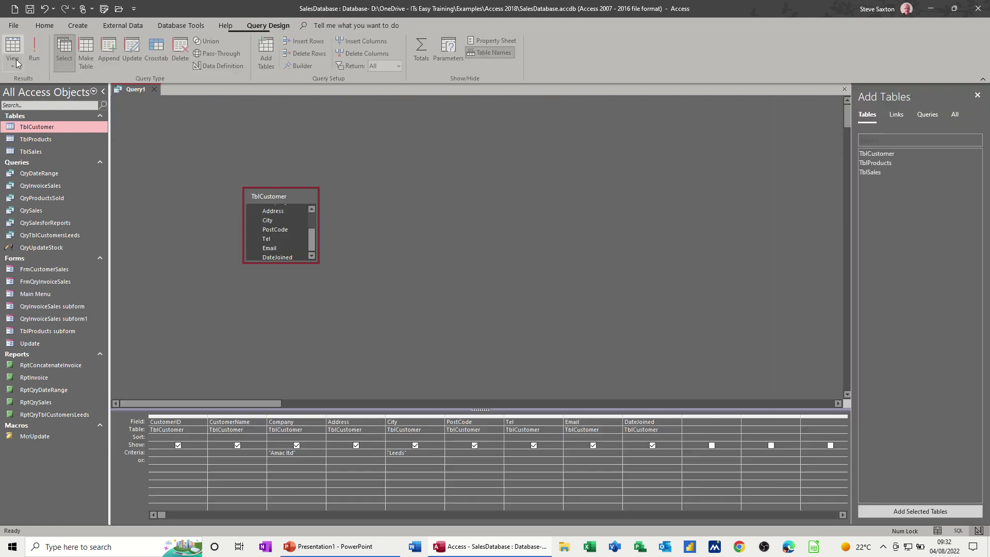
{"action": "left_click_drag", "start_coordinate": [297, 455], "coordinate": [269, 453]}
{"action": "key", "text": "Delete"}
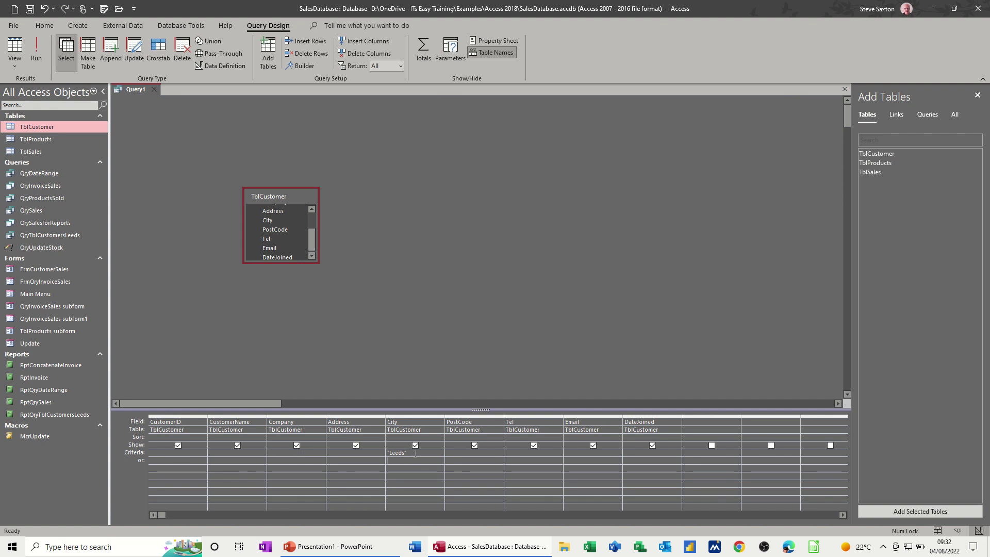
{"action": "left_click_drag", "start_coordinate": [415, 454], "coordinate": [387, 453]}
{"action": "key", "text": "Delete"}
Consult TblCustomer, set the City criterion to the parameter [Enter a the City], and run the query with the value "Leeds"
{"action": "double_click", "coordinate": [36, 126]}
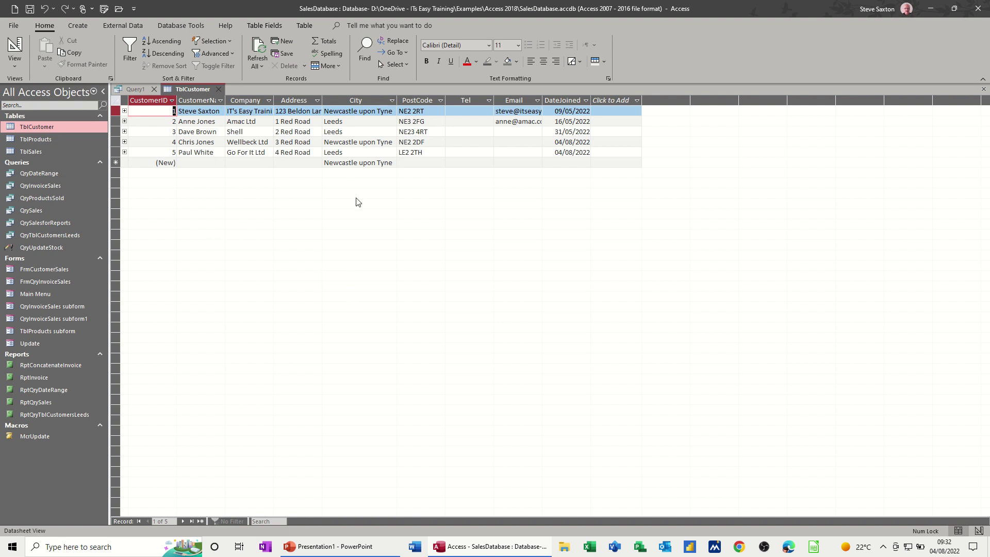
{"action": "left_click", "coordinate": [221, 90]}
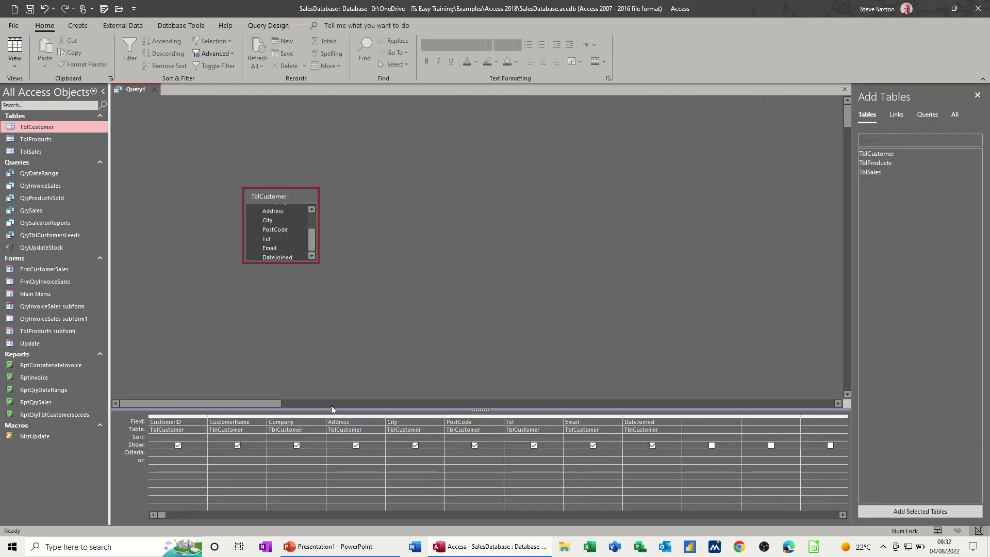
{"action": "left_click", "coordinate": [396, 454]}
{"action": "type", "text": "Enter a the City"}
{"action": "left_click", "coordinate": [268, 26]}
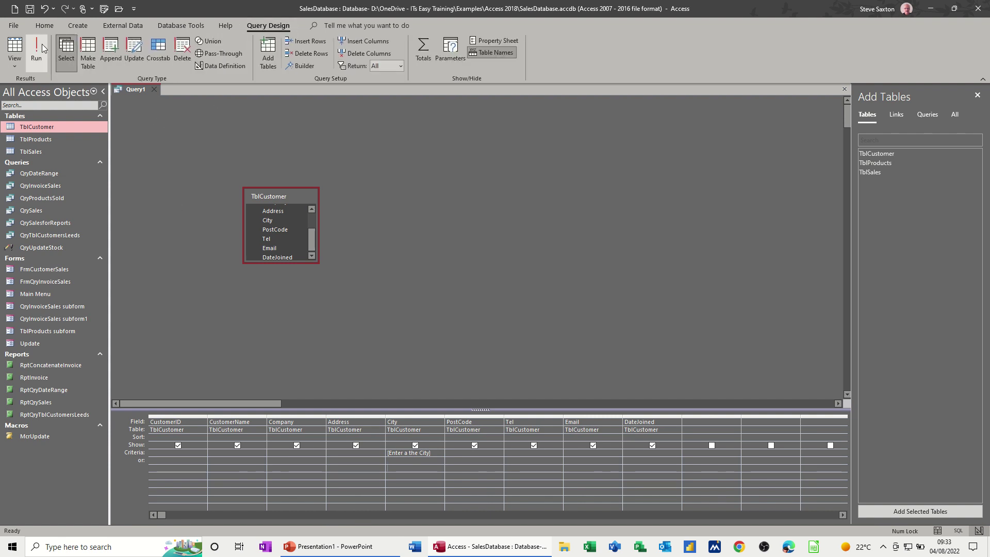
{"action": "left_click", "coordinate": [37, 46]}
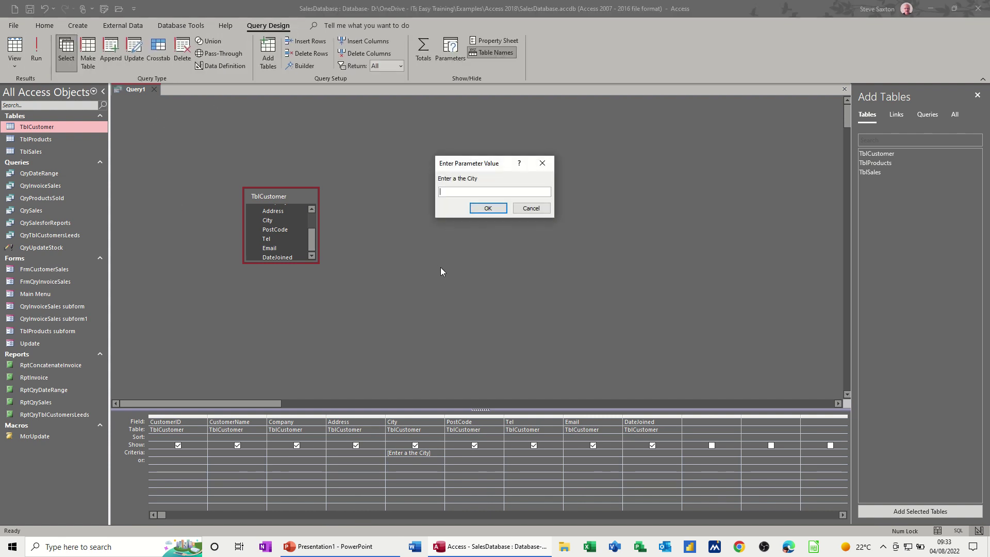
{"action": "type", "text": "Leeds"}
{"action": "key", "text": "Return"}
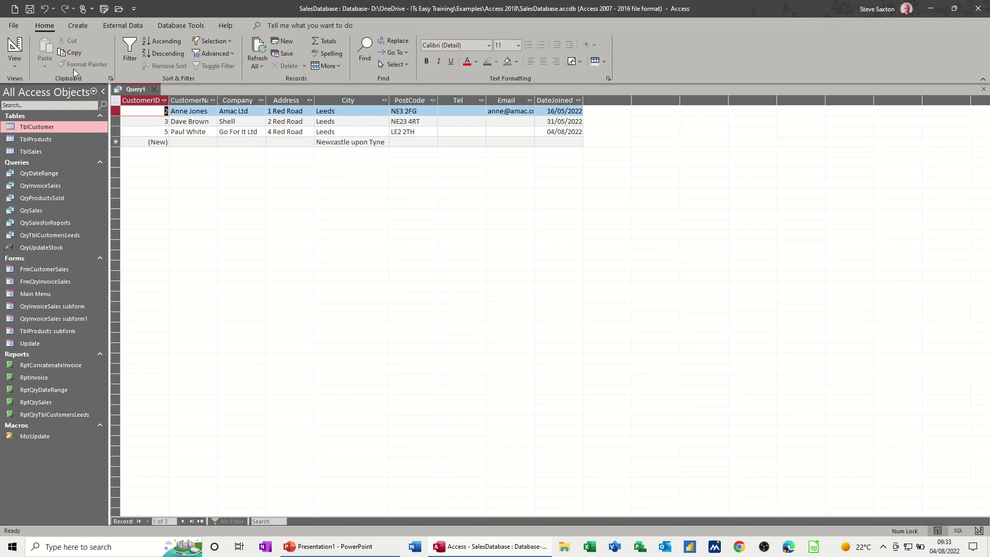
Save the parameter query as QryPara and close it
{"action": "left_click", "coordinate": [30, 10]}
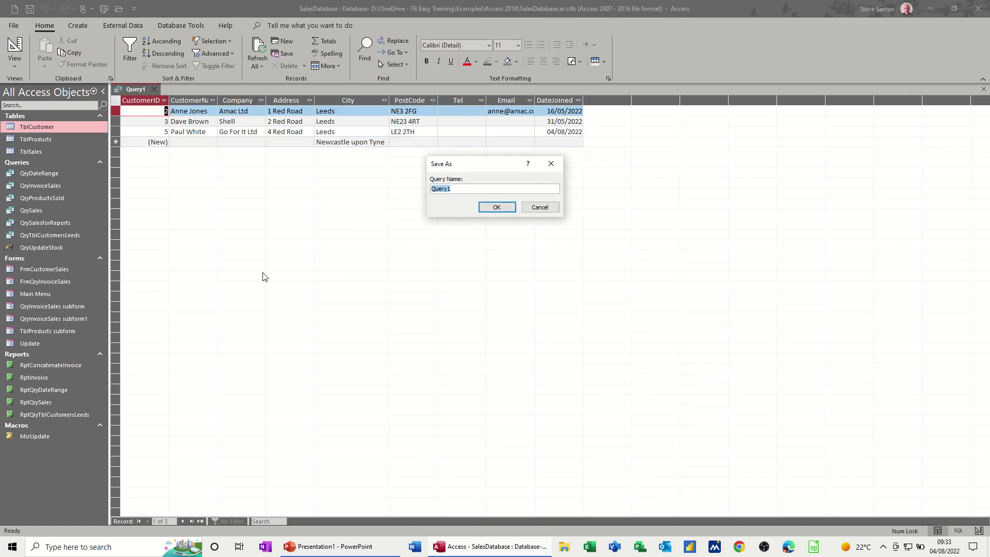
{"action": "type", "text": "QryPara"}
{"action": "key", "text": "Return"}
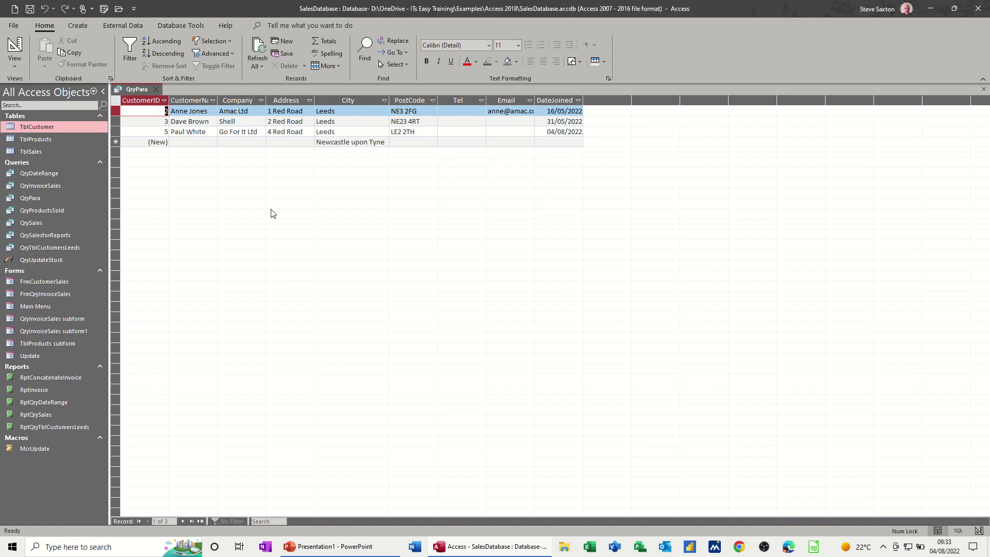
{"action": "left_click", "coordinate": [156, 90]}
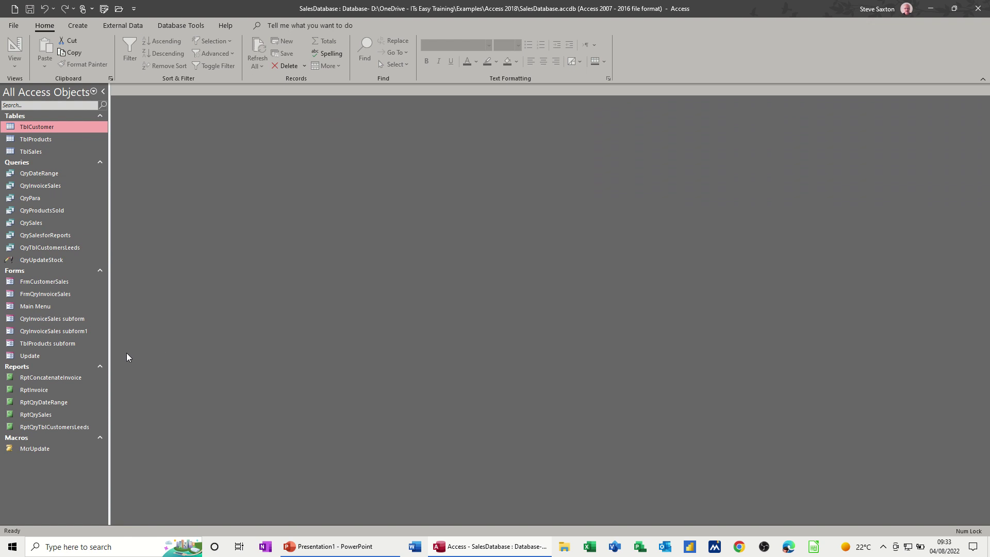
Create a report based on QryPara, supplying "Leeds" as the city parameter
{"action": "left_click", "coordinate": [23, 198]}
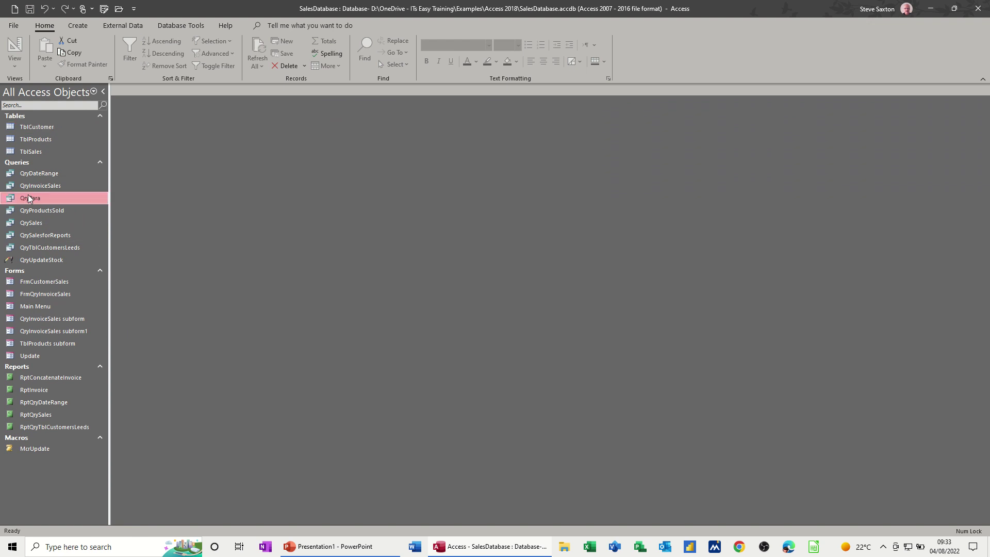
{"action": "left_click", "coordinate": [78, 25]}
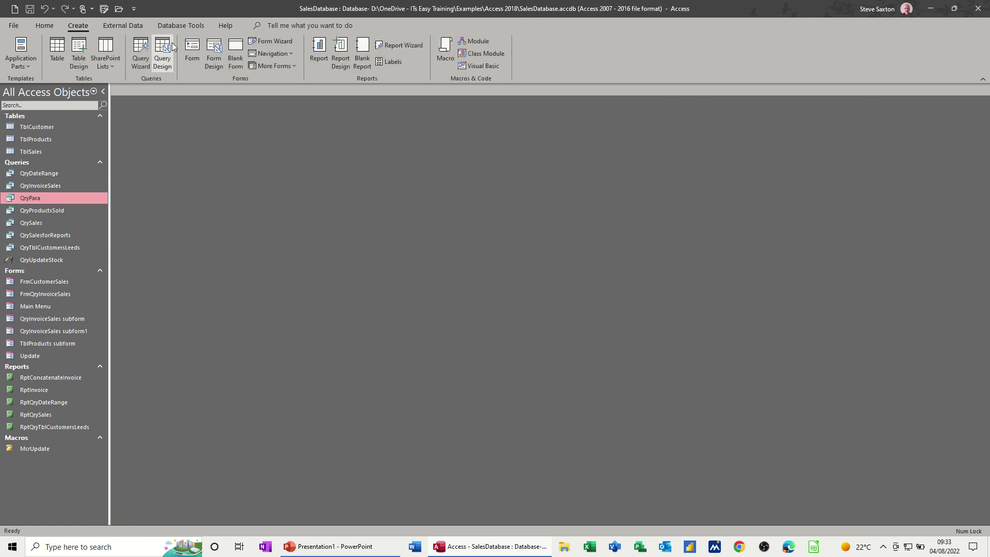
{"action": "left_click", "coordinate": [316, 52]}
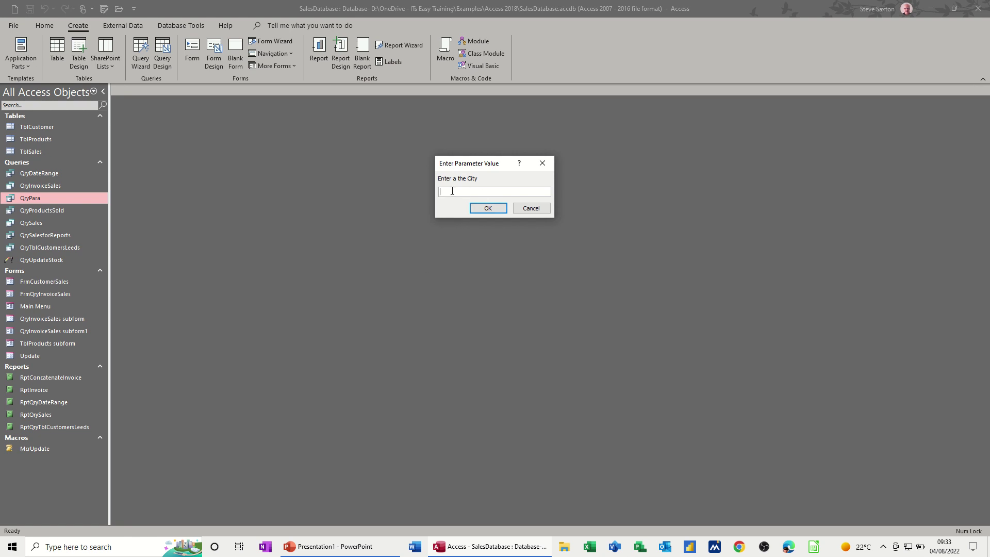
{"action": "type", "text": "Leeds"}
{"action": "key", "text": "Return"}
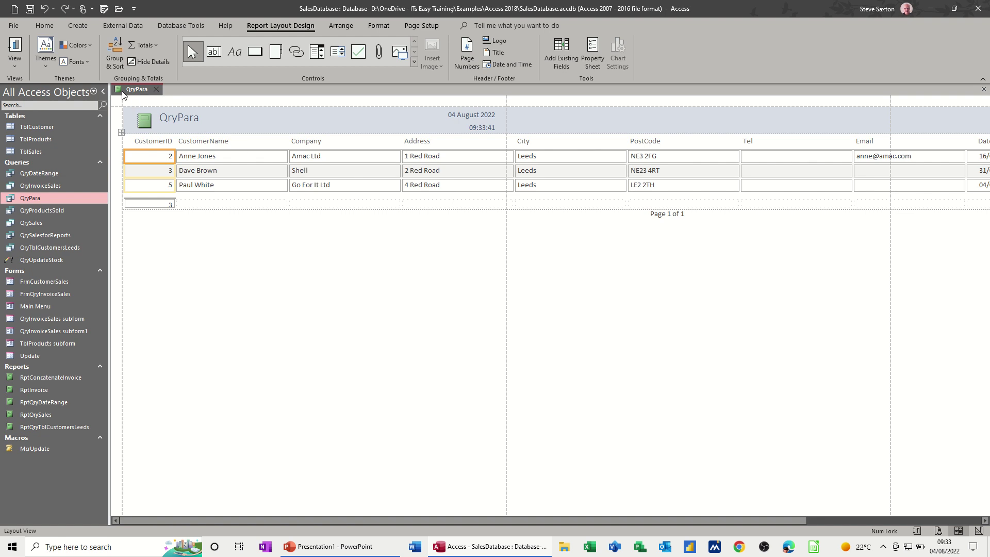
Close the new report and save it as RptQryPara
{"action": "left_click", "coordinate": [155, 89]}
{"action": "left_click", "coordinate": [456, 302]}
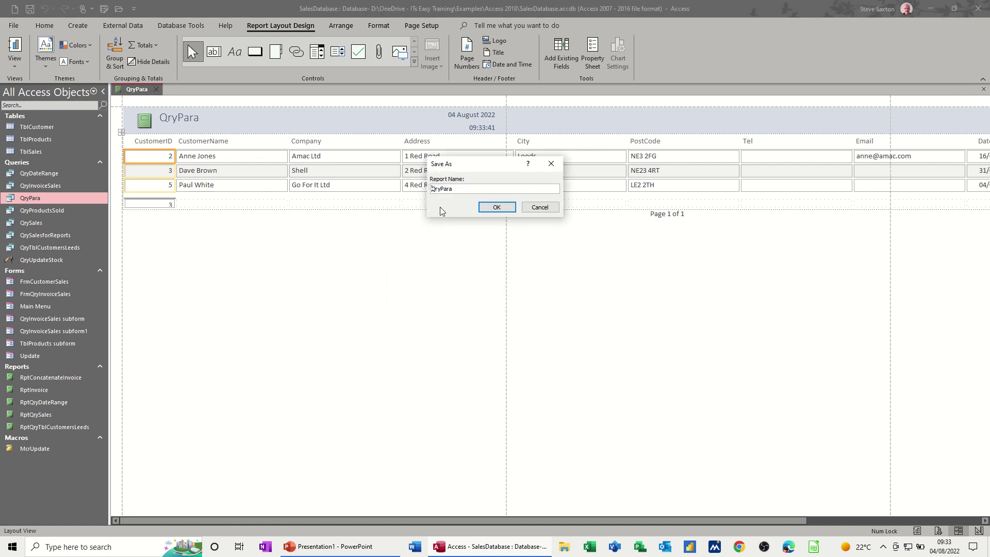
{"action": "type", "text": "Rpt"}
{"action": "left_click", "coordinate": [490, 208]}
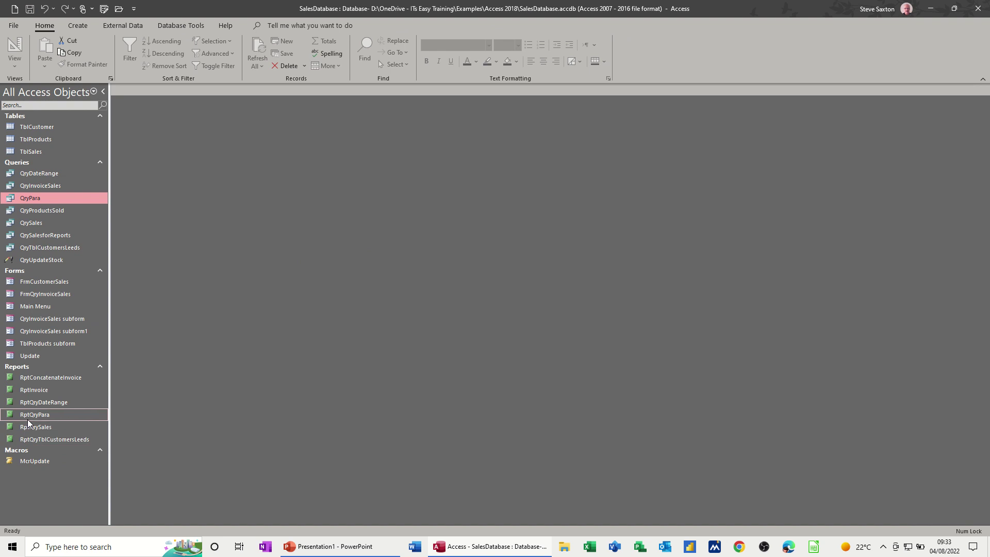
View the RptQryPara report for the city "Newcastle upon tyne" and close it
{"action": "double_click", "coordinate": [51, 415]}
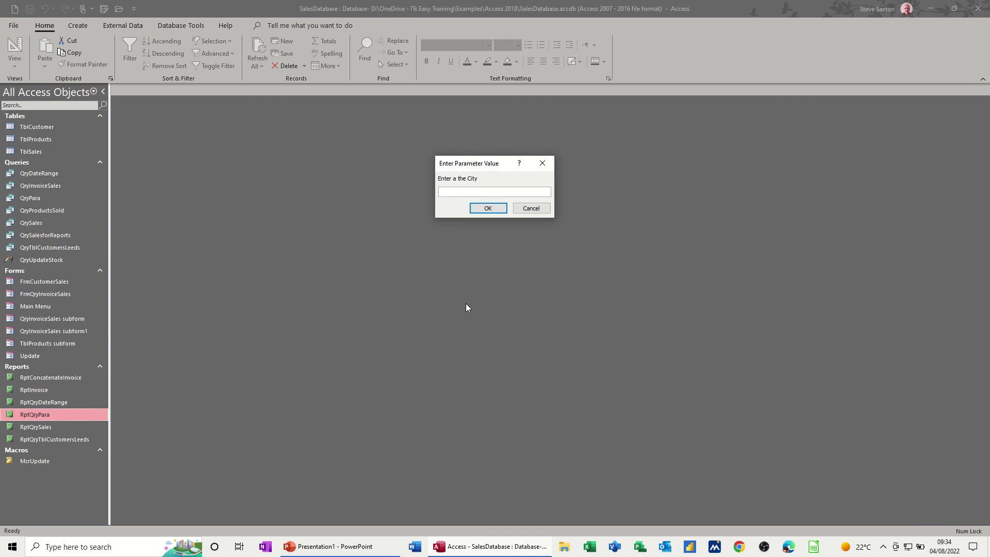
{"action": "type", "text": "Newcastle upon tyne"}
{"action": "left_click", "coordinate": [484, 207]}
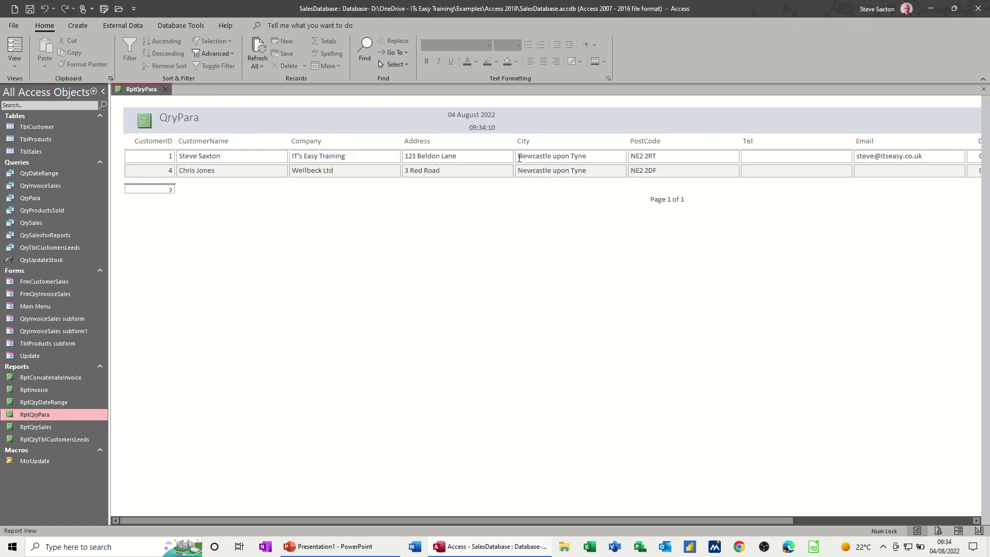
{"action": "left_click", "coordinate": [165, 89]}
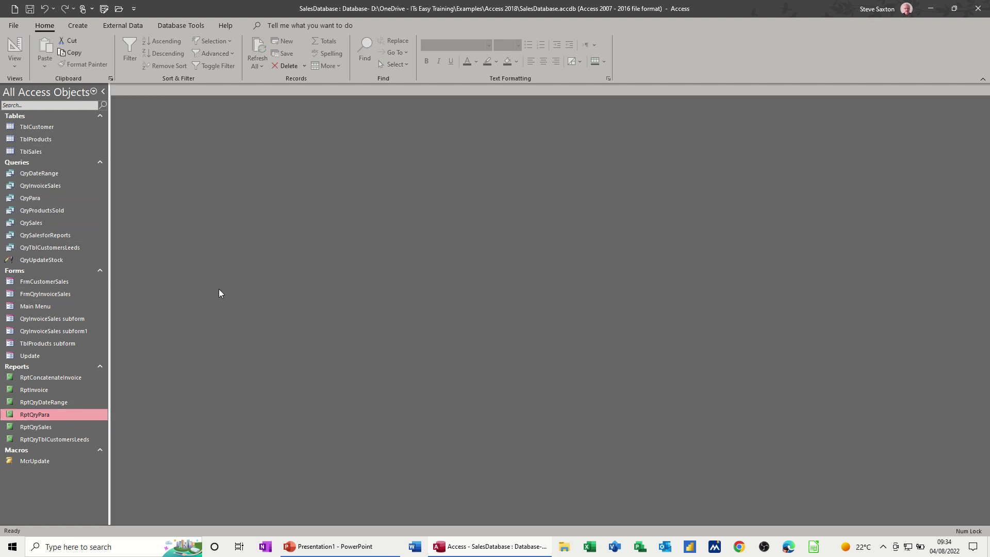
Consult the TblCustomer records, and start a new query design containing all TblCustomer fields from CustomerID to DateJoined
{"action": "double_click", "coordinate": [53, 128]}
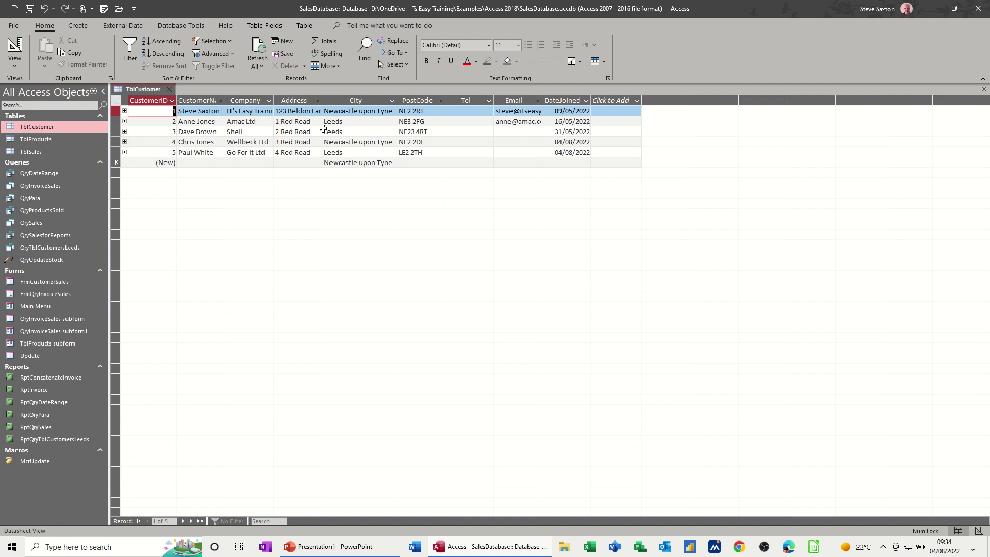
{"action": "left_click", "coordinate": [170, 90]}
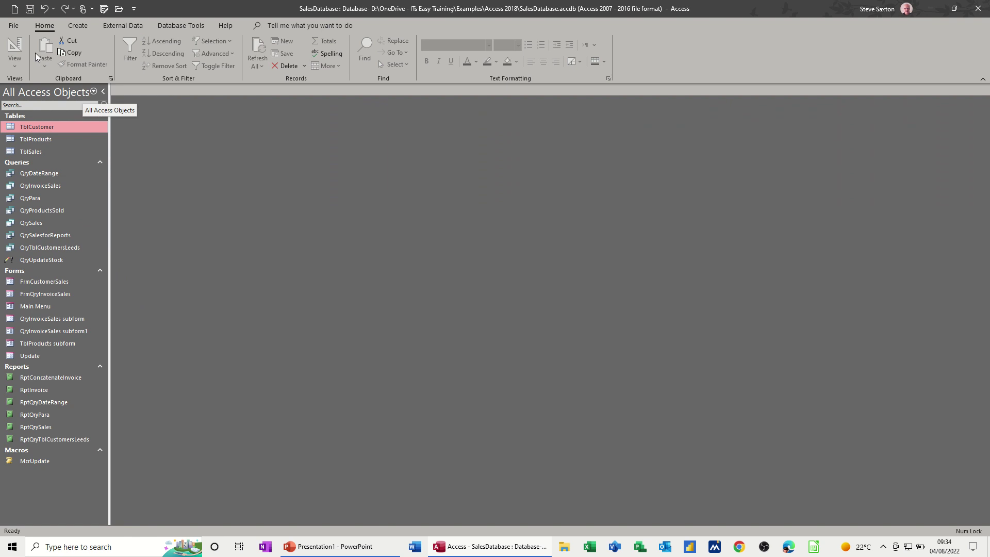
{"action": "left_click", "coordinate": [77, 25]}
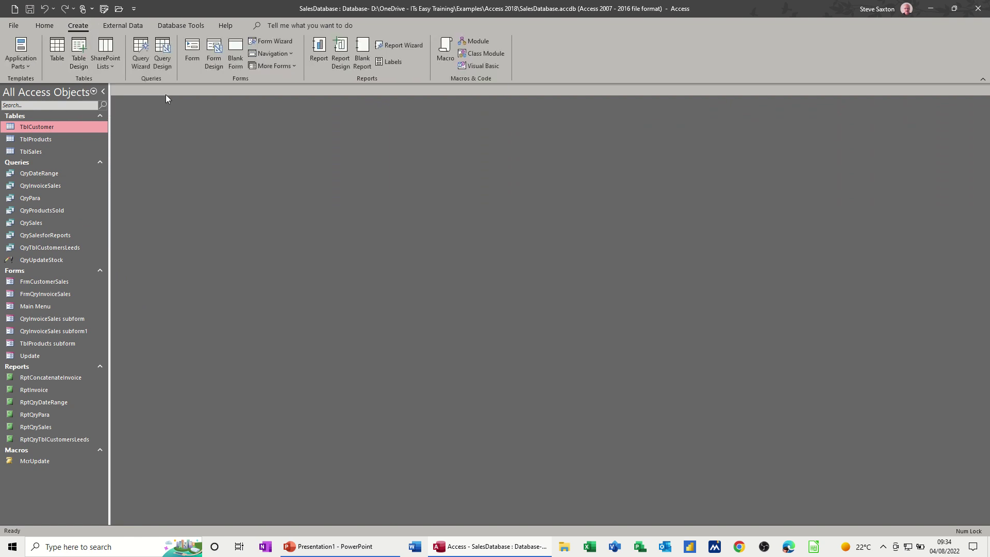
{"action": "left_click", "coordinate": [164, 49]}
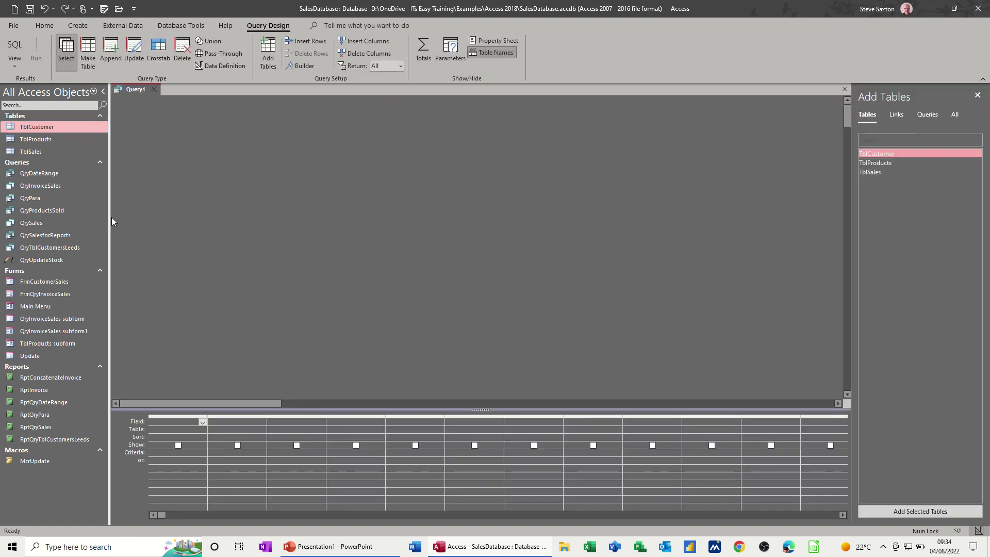
{"action": "left_click_drag", "start_coordinate": [53, 127], "coordinate": [169, 411]}
{"action": "double_click", "coordinate": [292, 177]}
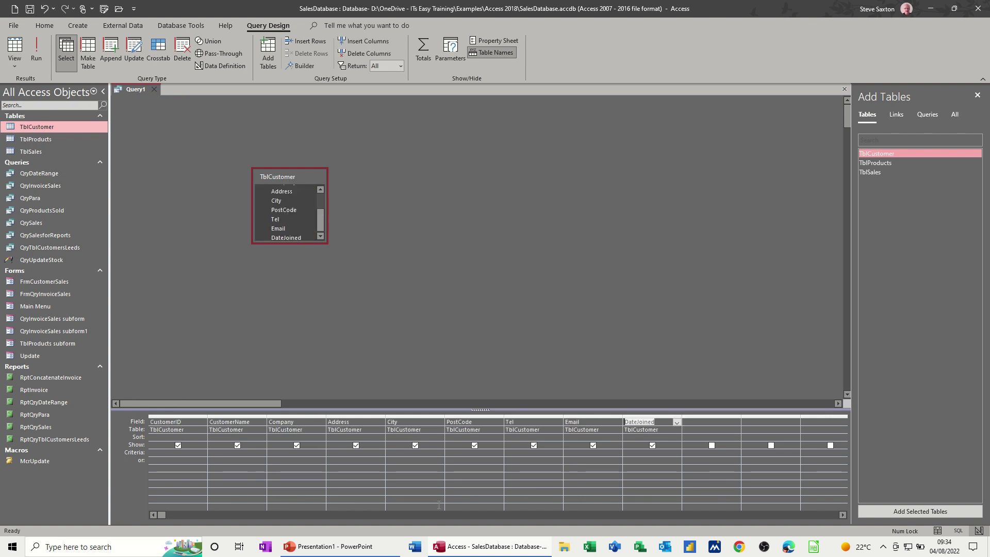
Set the DateJoined criterion to "Between [enter the first date] and [enter the second date]" in the zoomed editor
{"action": "left_click", "coordinate": [631, 453]}
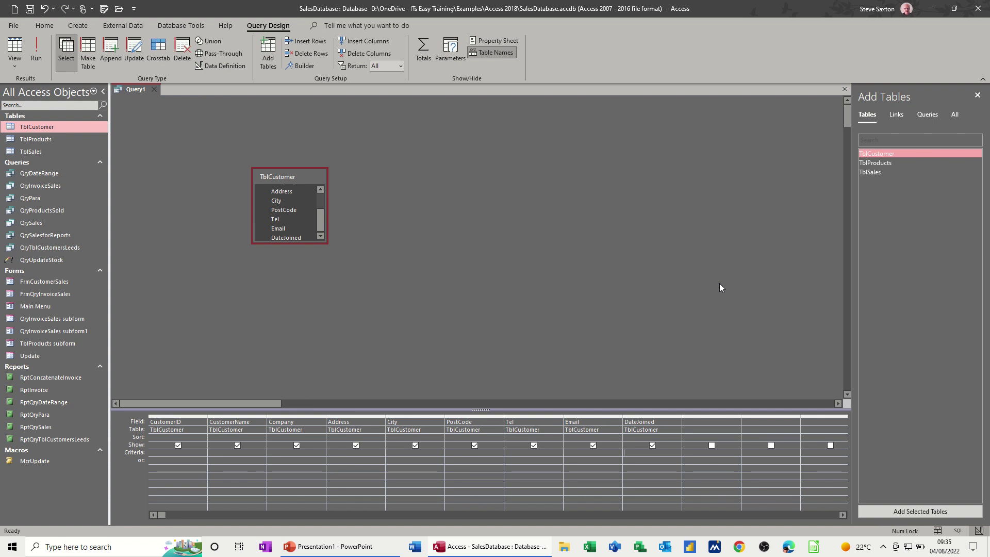
{"action": "key", "text": "shift+F2"}
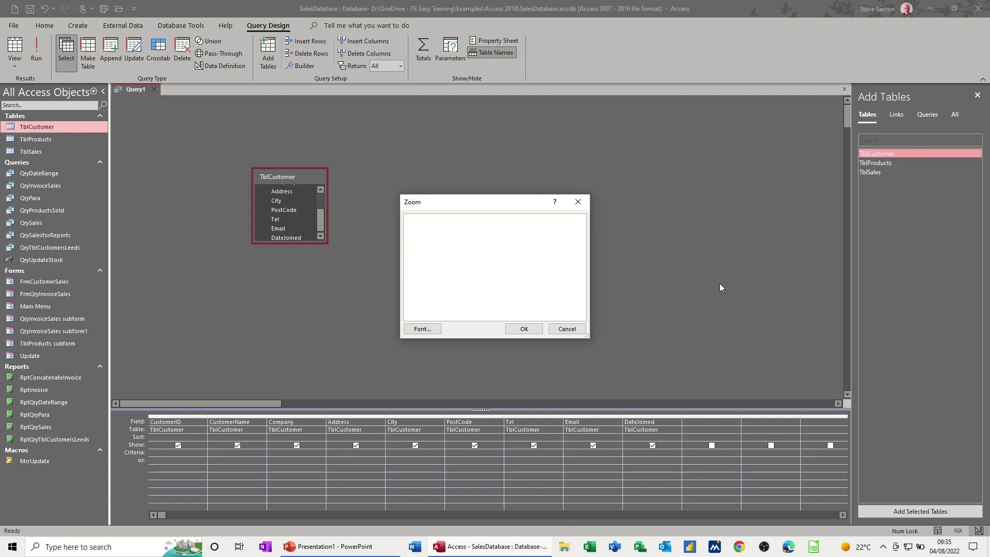
{"action": "type", "text": "Between"}
{"action": "type", "text": "[enter the first d"}
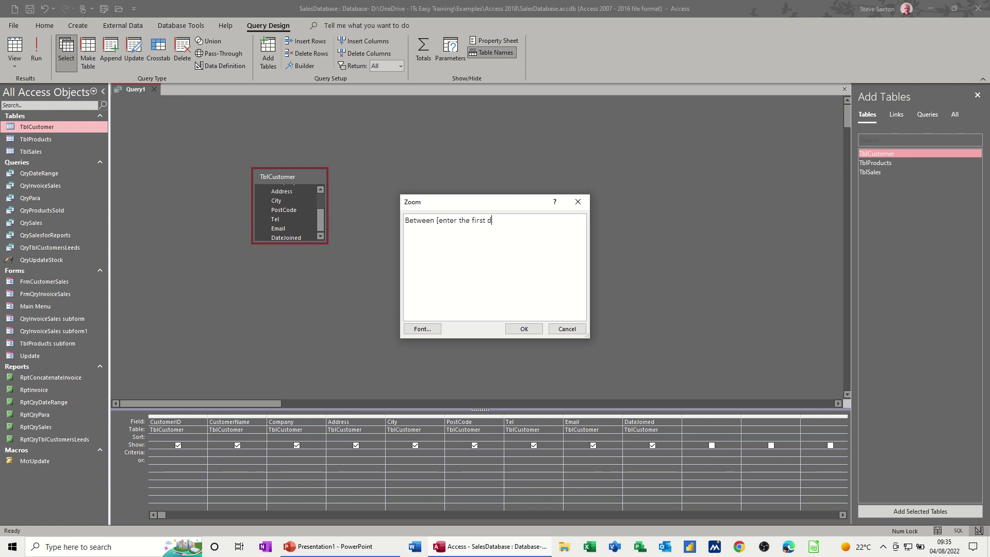
{"action": "type", "text": "ate] and [enter the second date]"}
{"action": "left_click", "coordinate": [524, 328]}
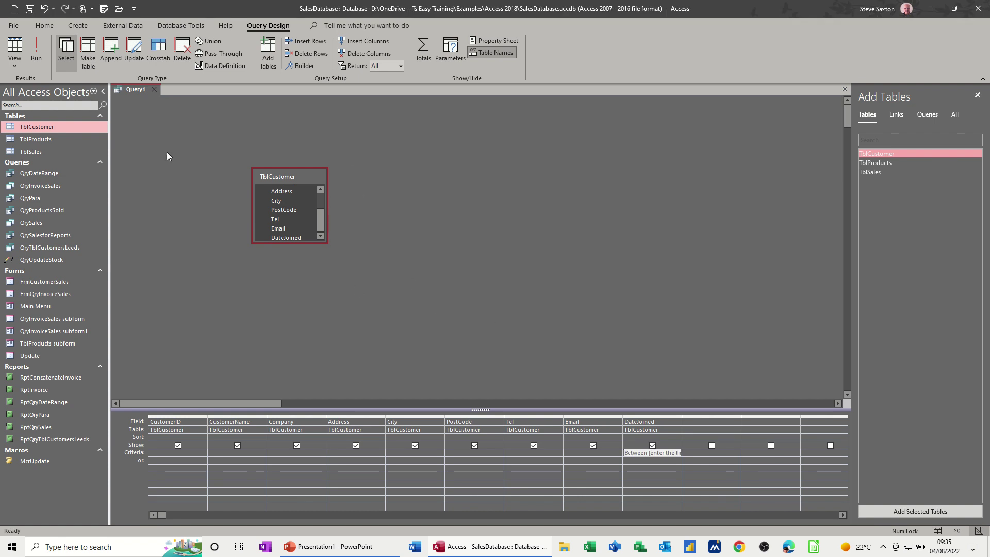
Run the query with 1/1/22 as the first date and 1/6/22 as the second date, and return to its design
{"action": "left_click", "coordinate": [36, 52]}
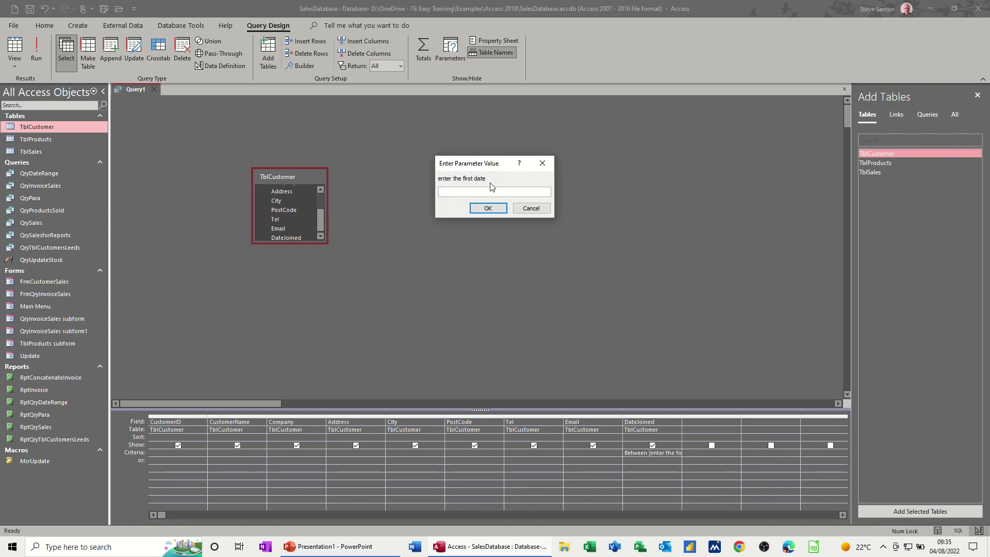
{"action": "type", "text": "1/1/22"}
{"action": "key", "text": "Return"}
{"action": "type", "text": "1/6/22"}
{"action": "key", "text": "Return"}
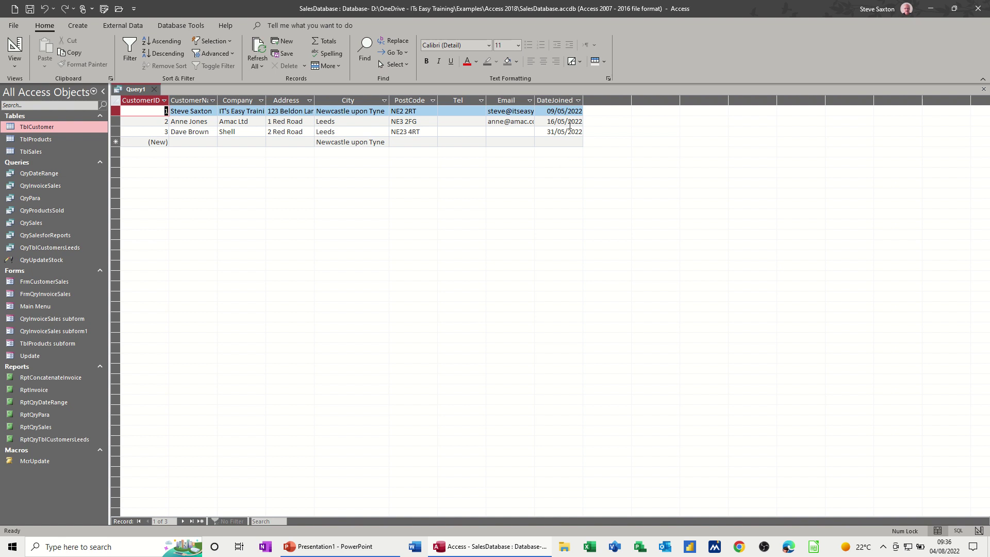
{"action": "left_click", "coordinate": [15, 47]}
{"action": "scroll", "coordinate": [285, 192], "scroll_direction": "down", "scroll_amount": 1}
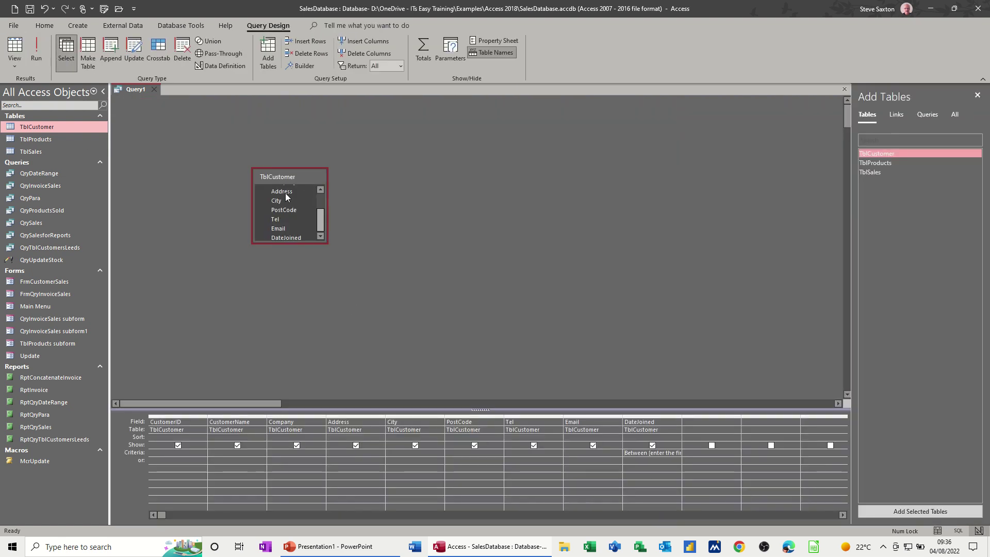
Close the date parameter query and save it as QryBetween
{"action": "left_click", "coordinate": [154, 90]}
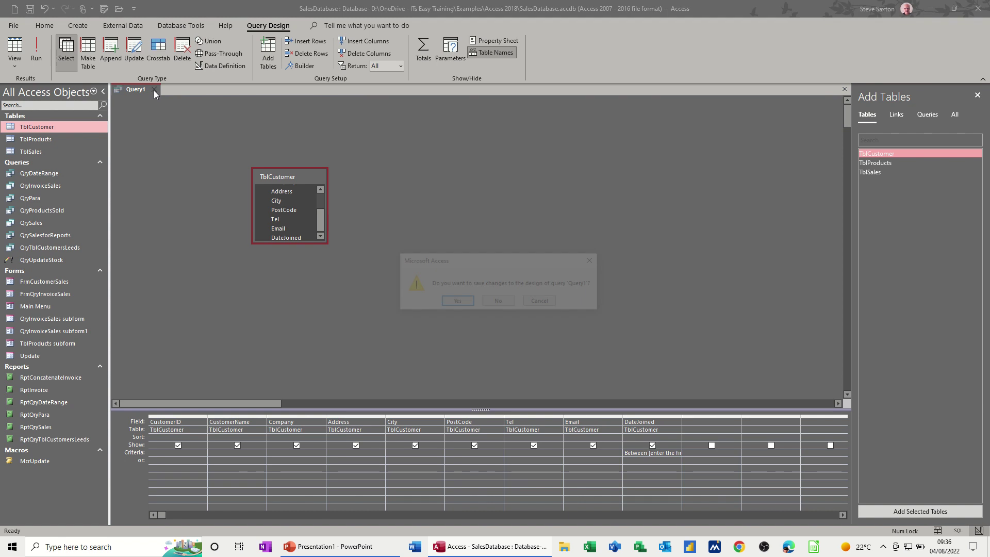
{"action": "left_click", "coordinate": [444, 302]}
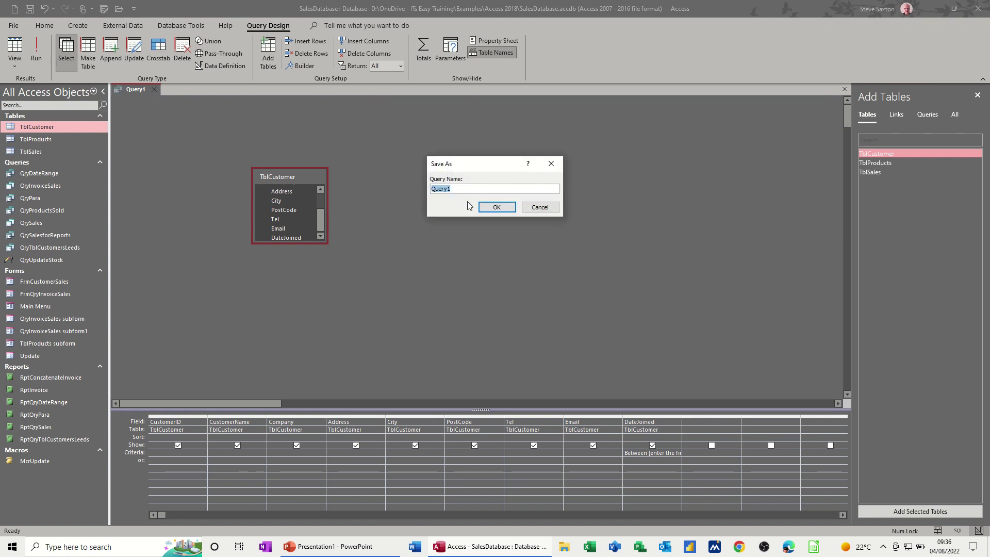
{"action": "type", "text": "QryBetween"}
{"action": "left_click", "coordinate": [495, 207]}
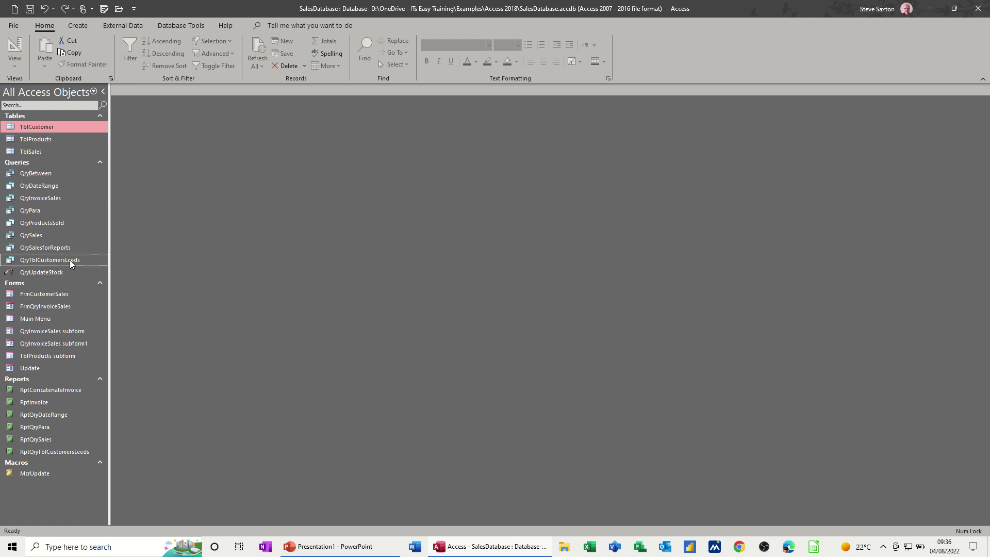
Create a report based on QryBetween, supplying 1/8/22 as the first date and answering the second date parameter
{"action": "left_click", "coordinate": [52, 173]}
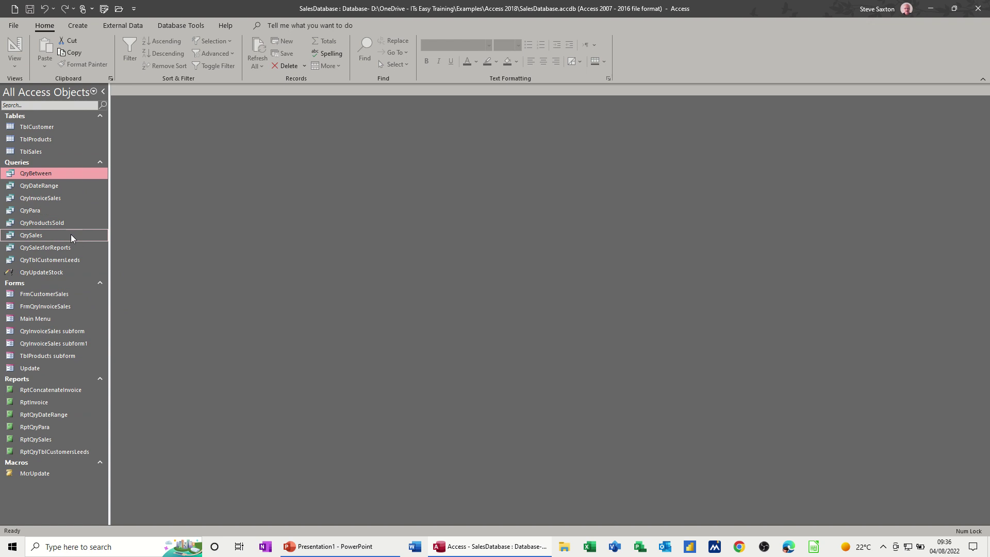
{"action": "left_click", "coordinate": [77, 25]}
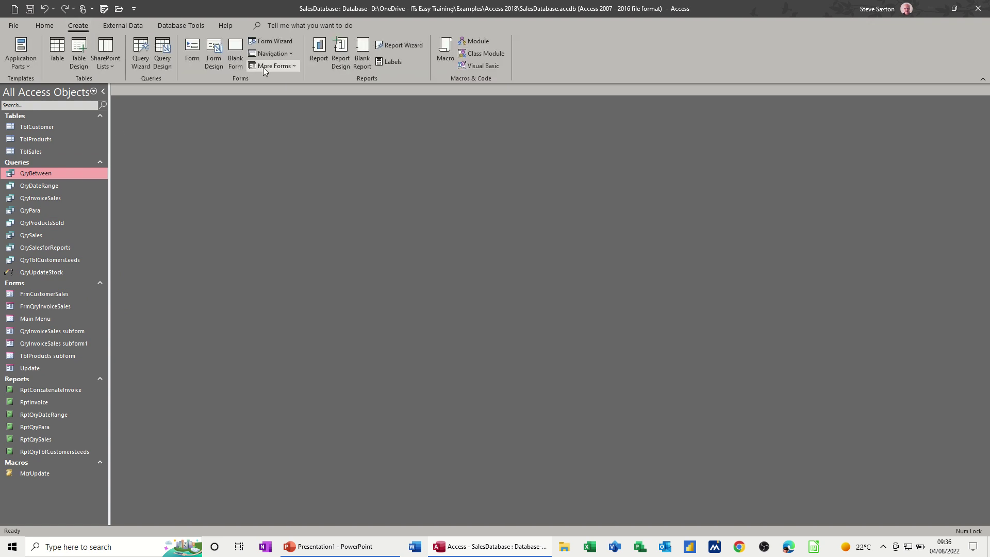
{"action": "left_click", "coordinate": [311, 50]}
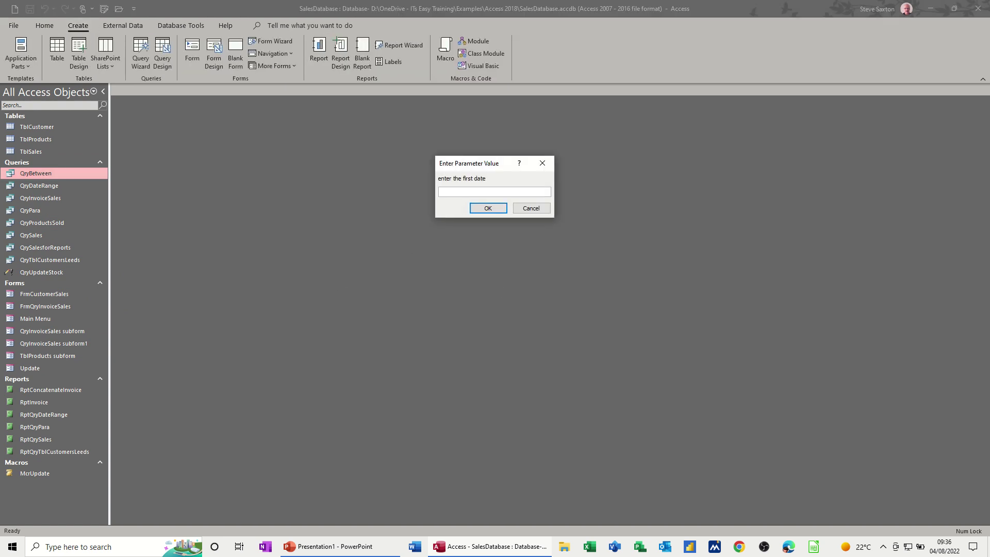
{"action": "type", "text": "1/8/22"}
{"action": "key", "text": "Return"}
{"action": "key", "text": "Return"}
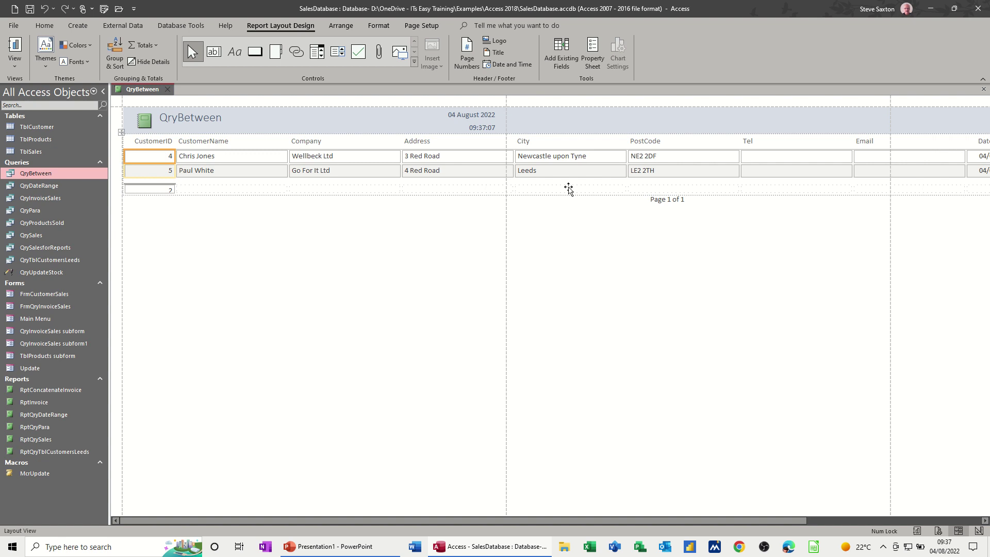
Close the new report and save it as RptQryBetween
{"action": "left_click", "coordinate": [167, 89]}
{"action": "left_click", "coordinate": [467, 302]}
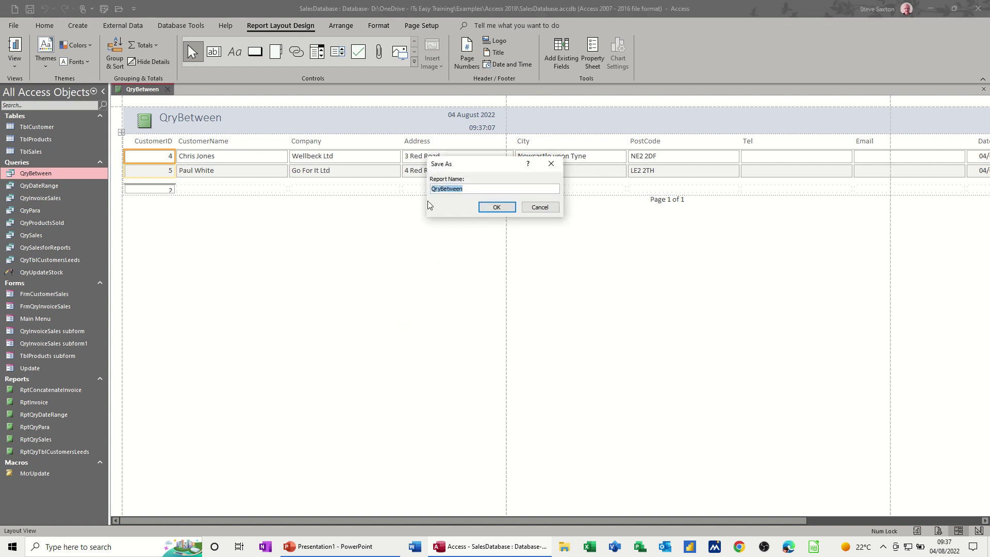
{"action": "left_click", "coordinate": [433, 189]}
{"action": "type", "text": "Rpt"}
{"action": "key", "text": "Return"}
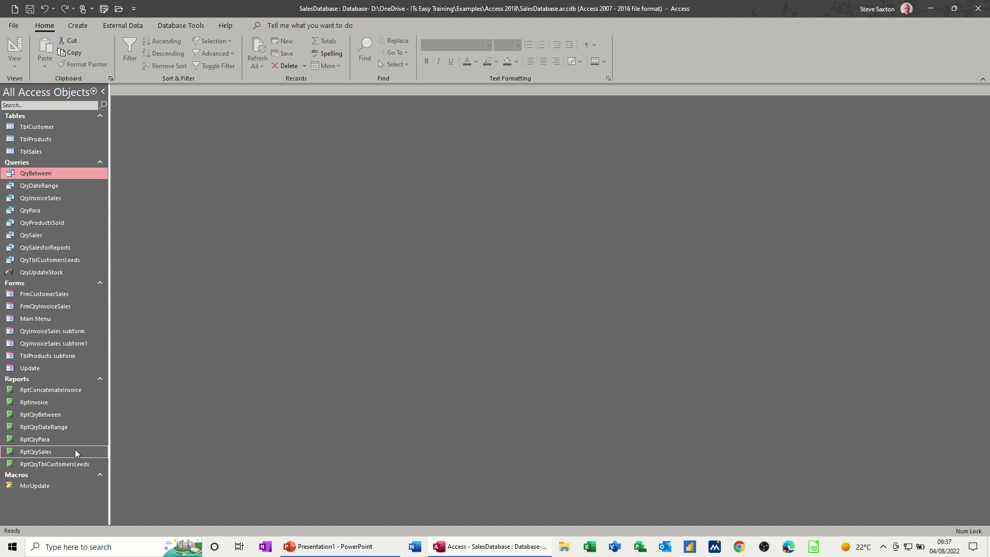
View the RptQryBetween report for dates between 1/1/18 and 1/6/22, and close it
{"action": "double_click", "coordinate": [44, 415]}
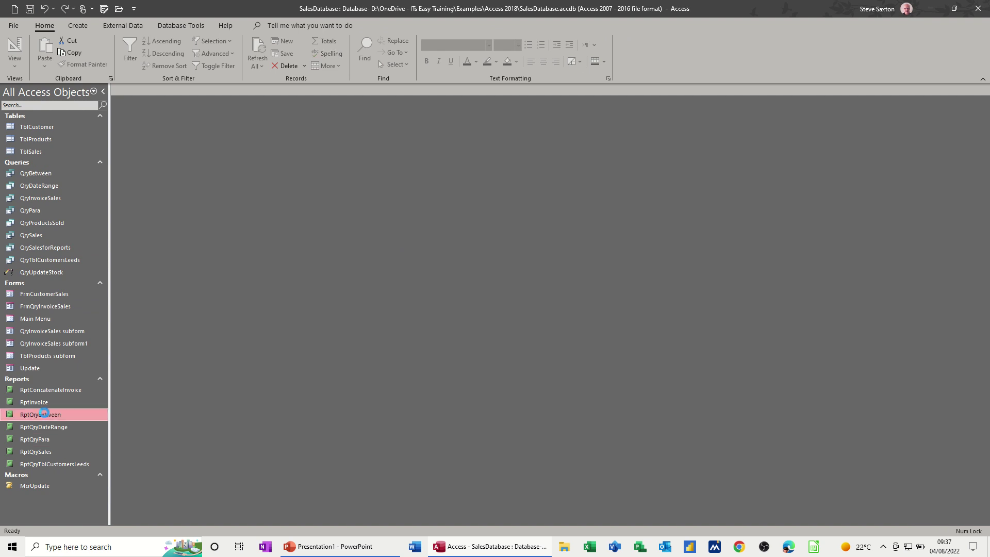
{"action": "type", "text": "1/"}
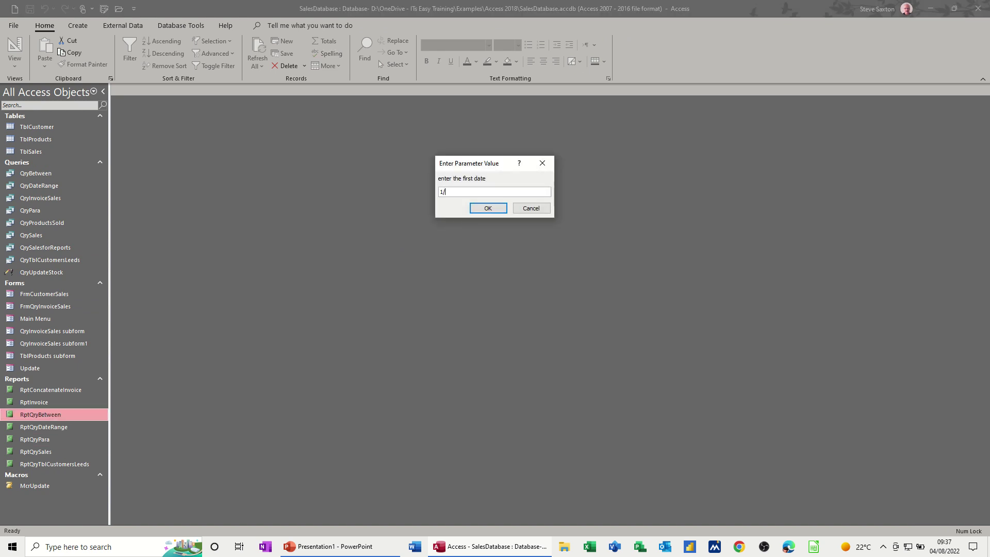
{"action": "type", "text": "1/18"}
{"action": "key", "text": "Return"}
{"action": "type", "text": "1/6/22"}
{"action": "key", "text": "Return"}
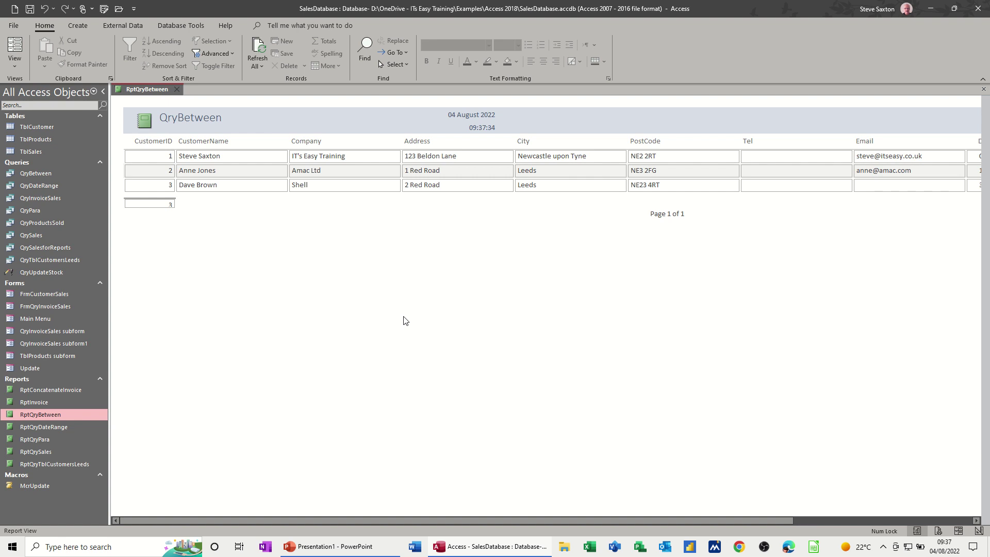
{"action": "key", "text": "ctrl+w"}
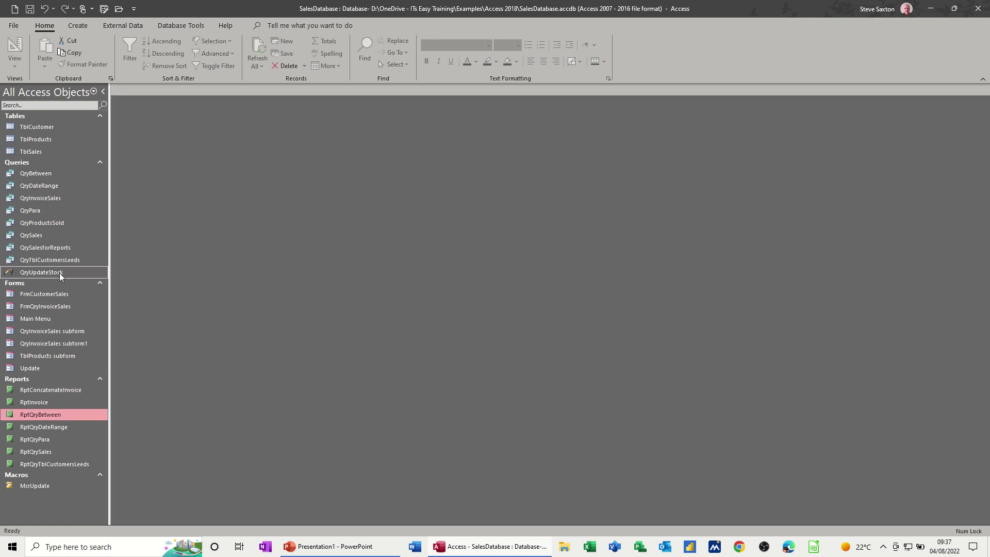
Examine the DateJoined between-dates criteria of QryBetween enlarged in Design View, and close the query, saving its design
{"action": "left_click", "coordinate": [69, 177]}
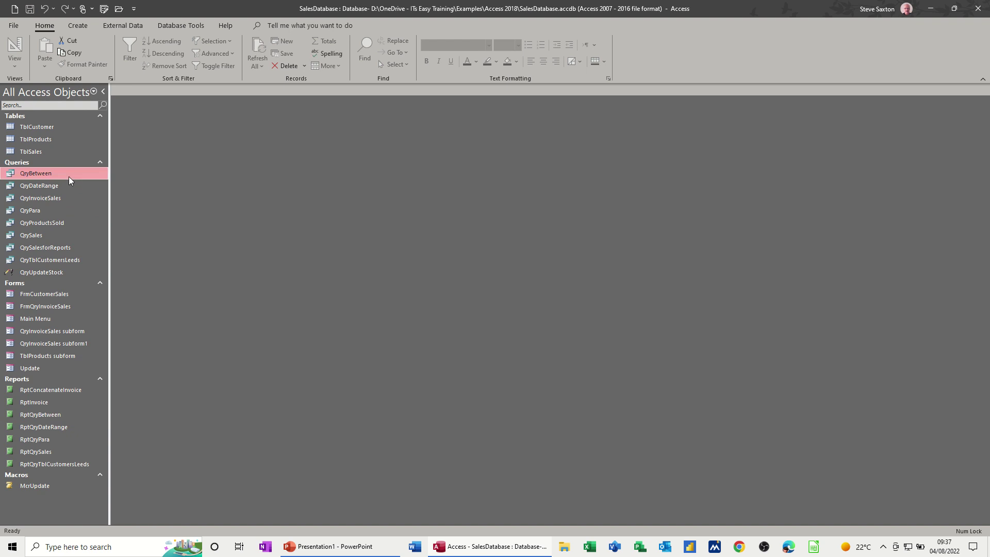
{"action": "right_click", "coordinate": [69, 173]}
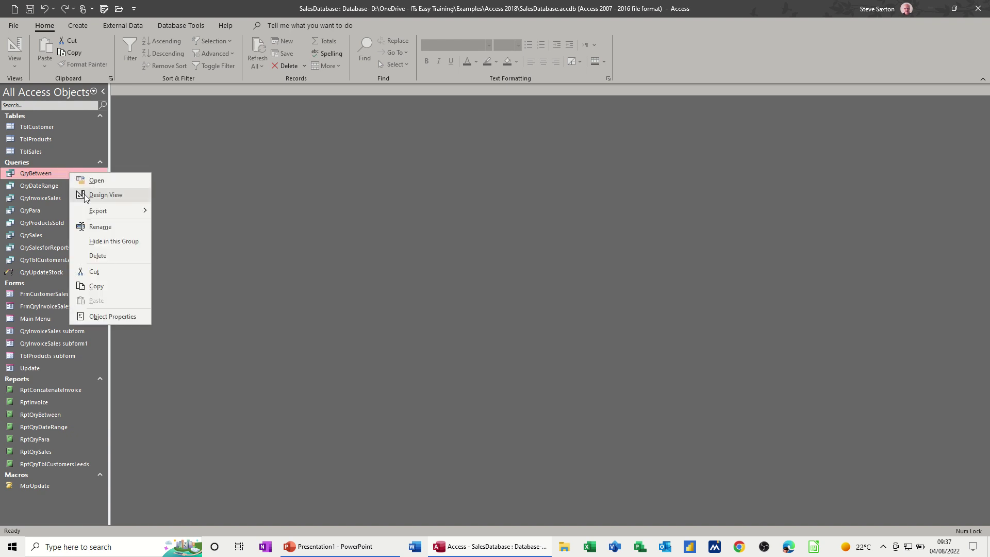
{"action": "left_click", "coordinate": [117, 196]}
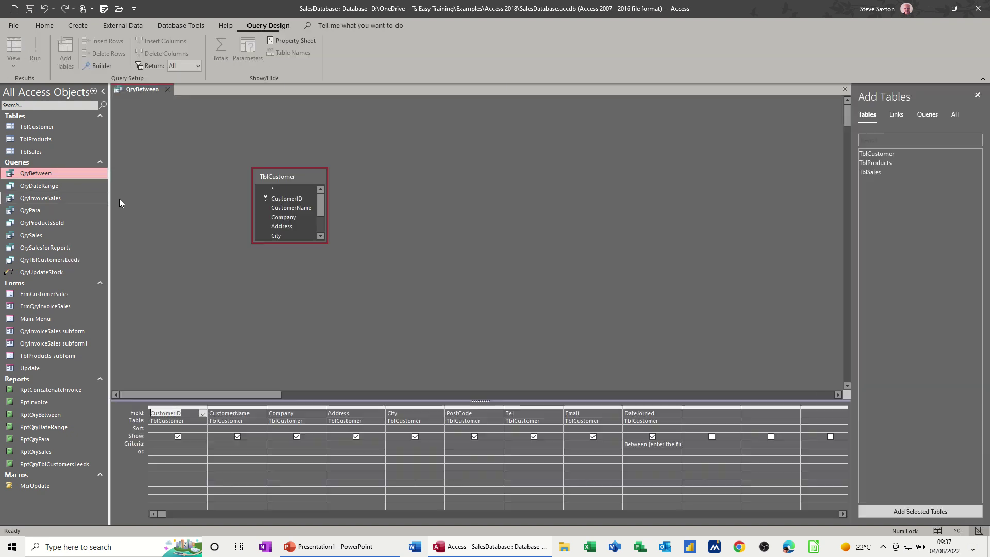
{"action": "left_click", "coordinate": [644, 444]}
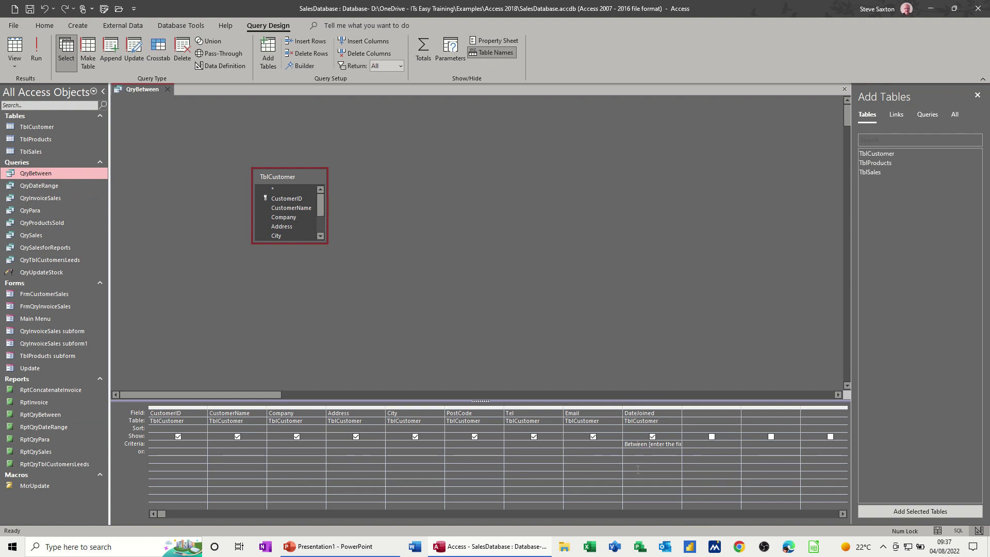
{"action": "key", "text": "shift+F2"}
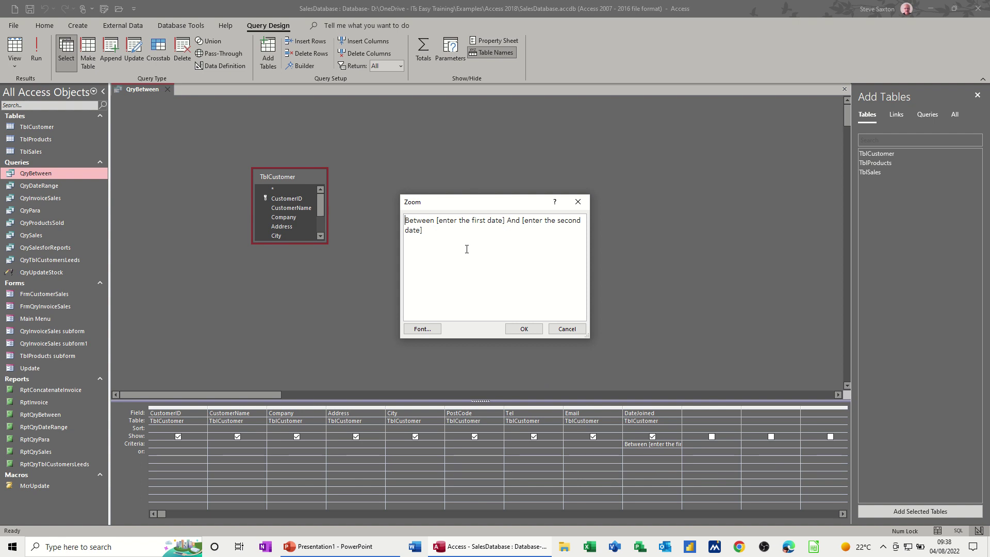
{"action": "left_click", "coordinate": [566, 329]}
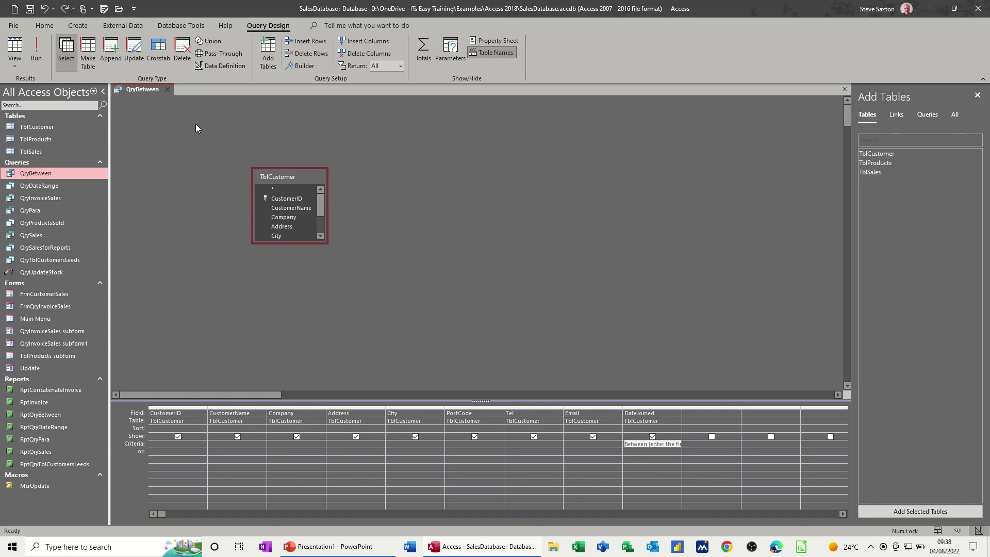
{"action": "left_click", "coordinate": [168, 89]}
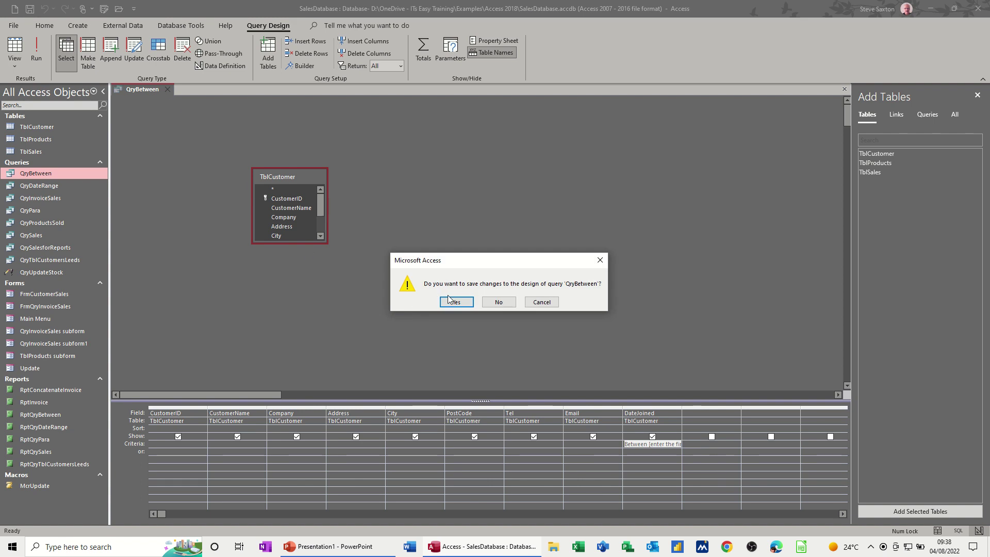
{"action": "left_click", "coordinate": [453, 302]}
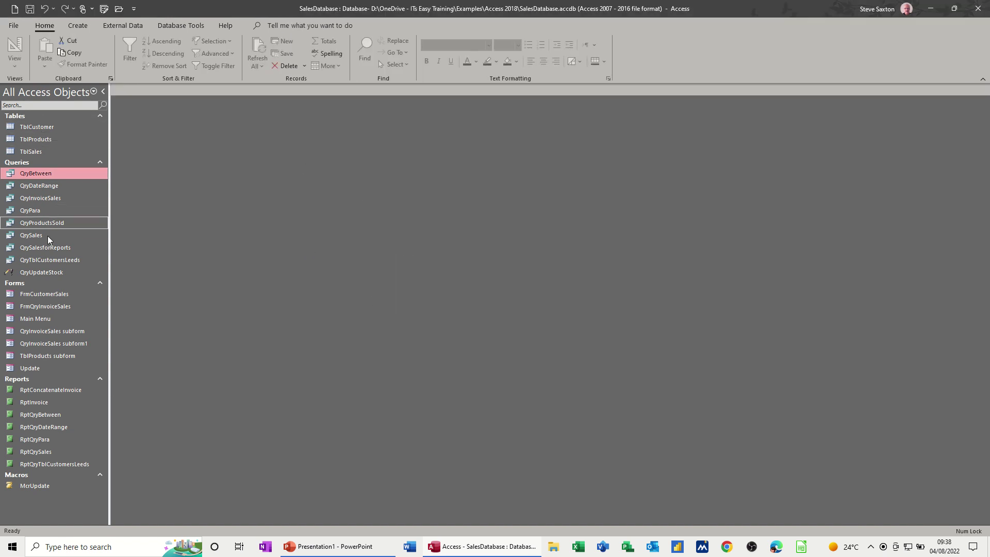
Review the relationships between TblCustomer, TblSales and TblProducts, and close the relationships diagram
{"action": "left_click", "coordinate": [173, 25]}
{"action": "left_click", "coordinate": [130, 51]}
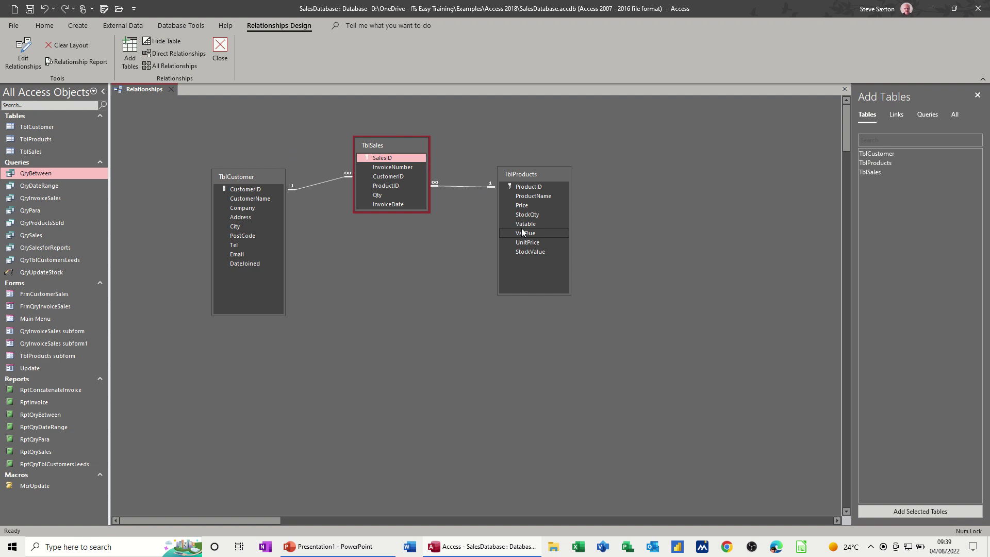
{"action": "left_click", "coordinate": [171, 89]}
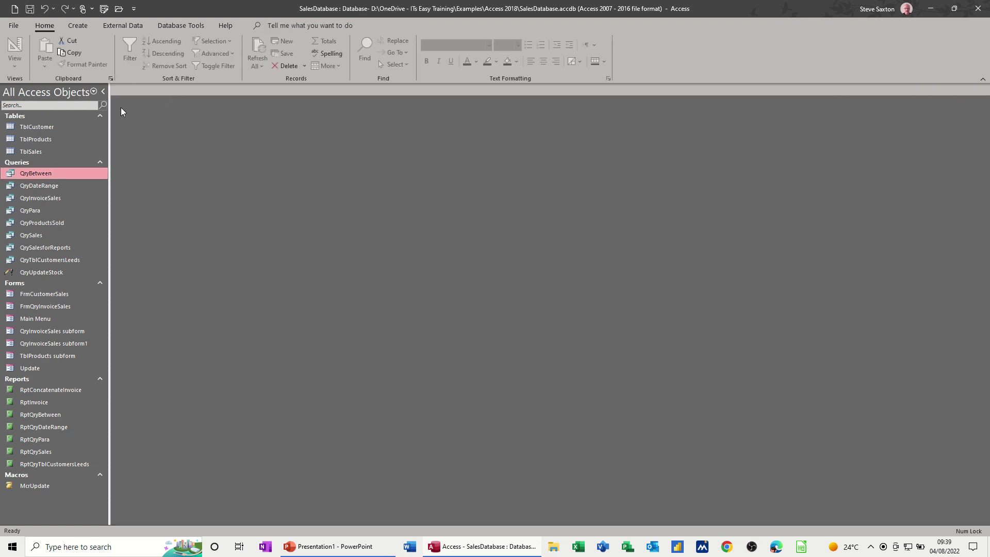
Start a new query design with TblCustomer, TblProducts and TblSales, and add CustomerID from TblSales as its first field
{"action": "left_click", "coordinate": [75, 26]}
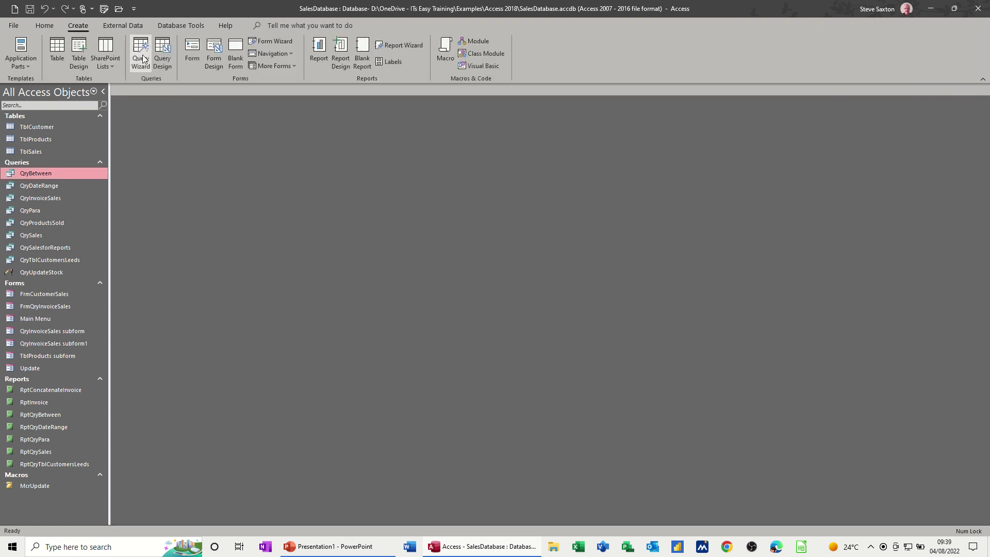
{"action": "left_click", "coordinate": [161, 52]}
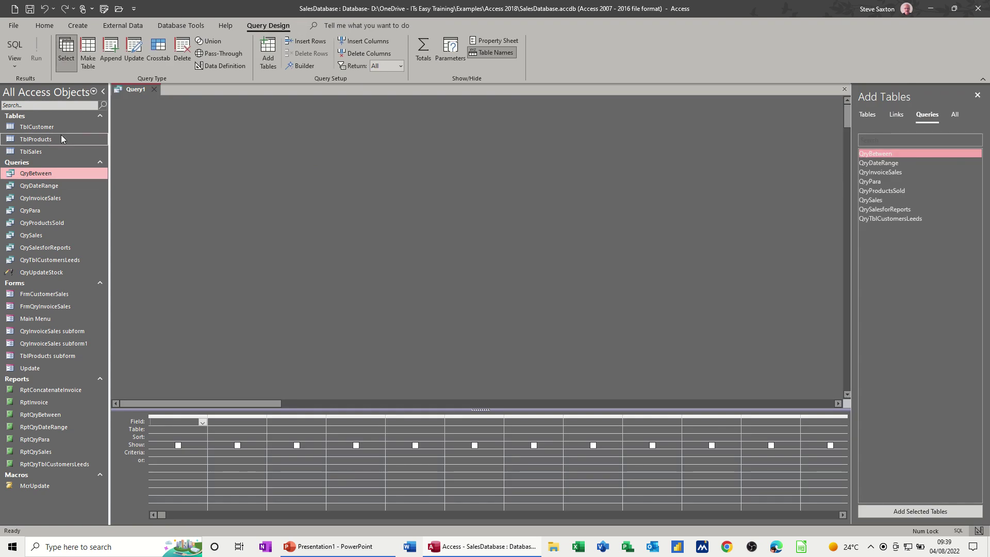
{"action": "left_click_drag", "start_coordinate": [57, 128], "coordinate": [249, 151]}
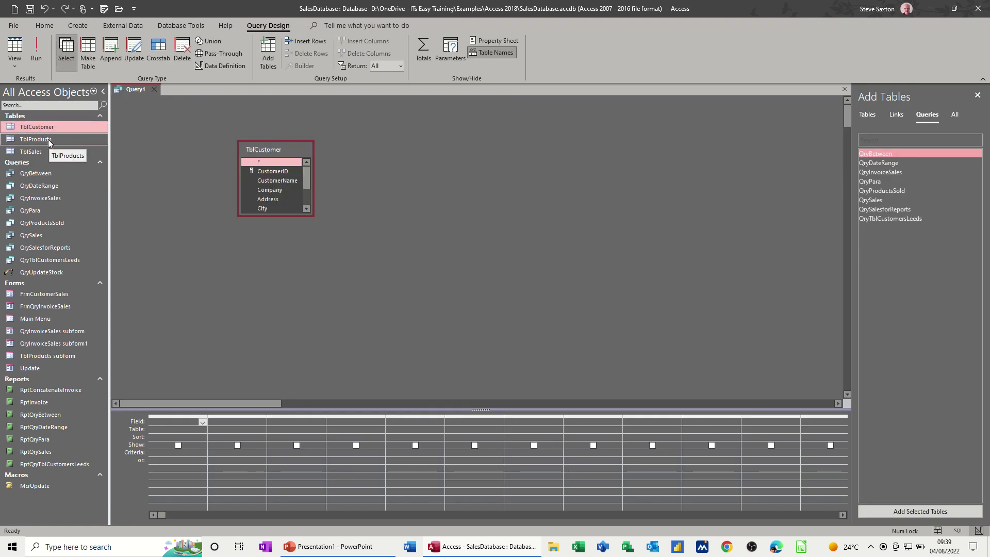
{"action": "left_click_drag", "start_coordinate": [52, 140], "coordinate": [413, 141]}
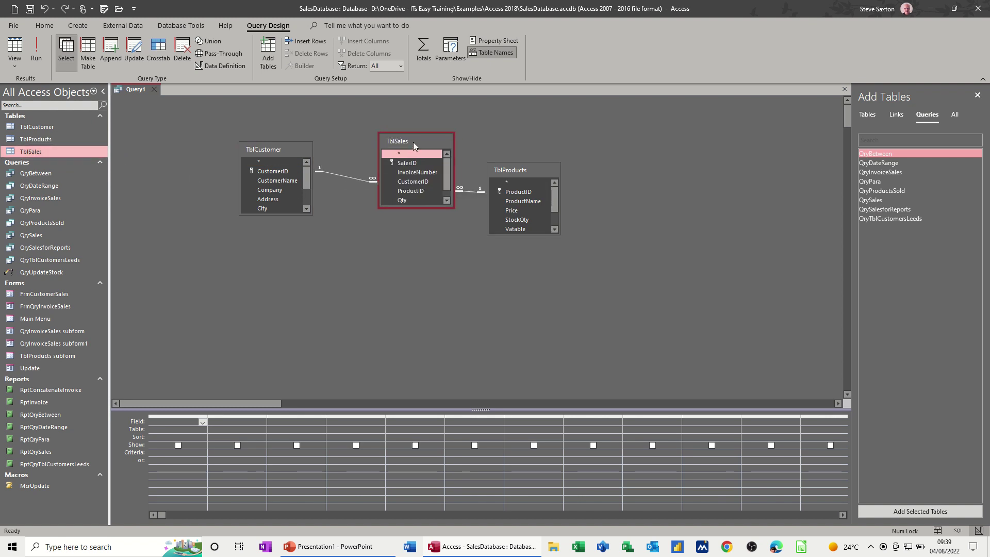
{"action": "left_click_drag", "start_coordinate": [417, 205], "coordinate": [417, 235]}
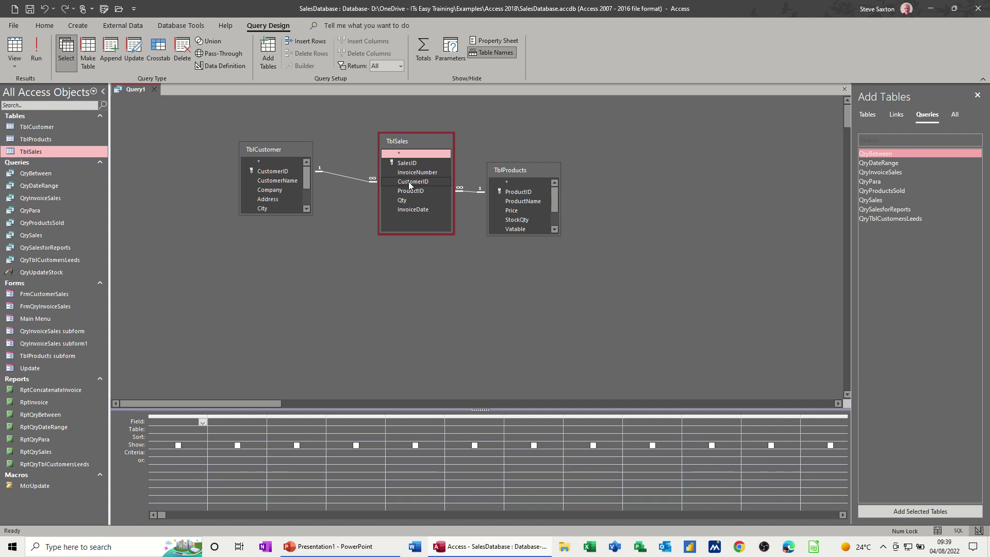
{"action": "left_click_drag", "start_coordinate": [408, 181], "coordinate": [175, 422]}
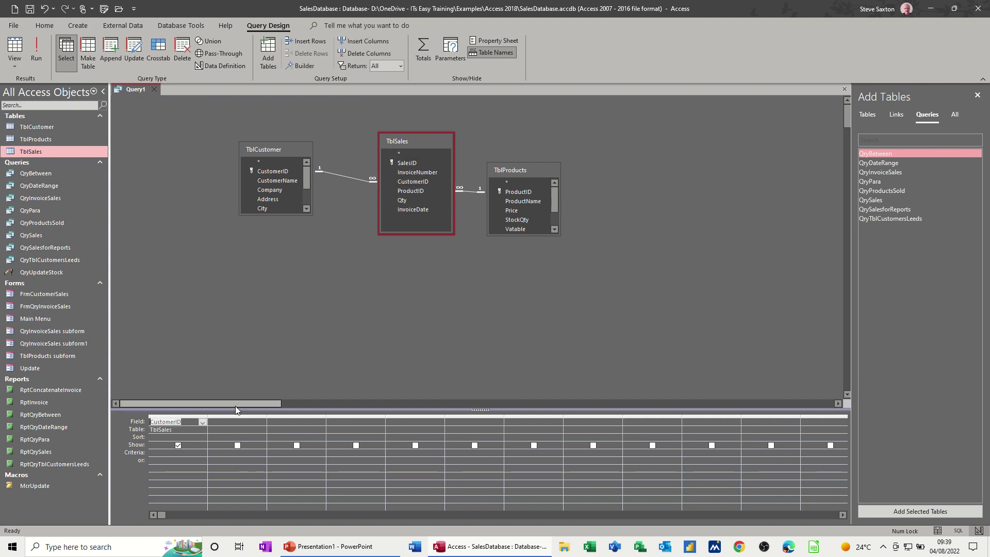
Try adding CustomerName from TblCustomer, run the query to compare it with CustomerID, and remove the CustomerName column
{"action": "double_click", "coordinate": [280, 181]}
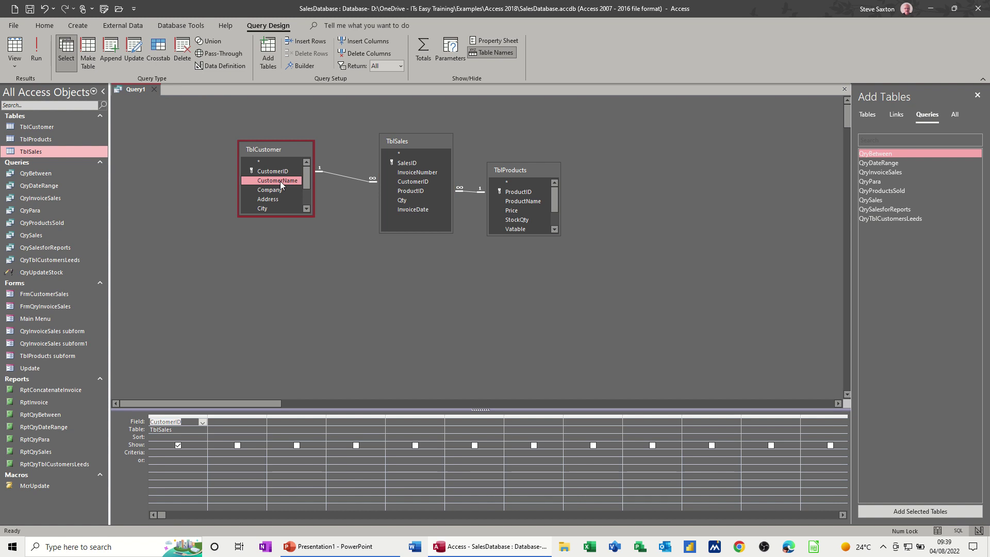
{"action": "left_click", "coordinate": [42, 51]}
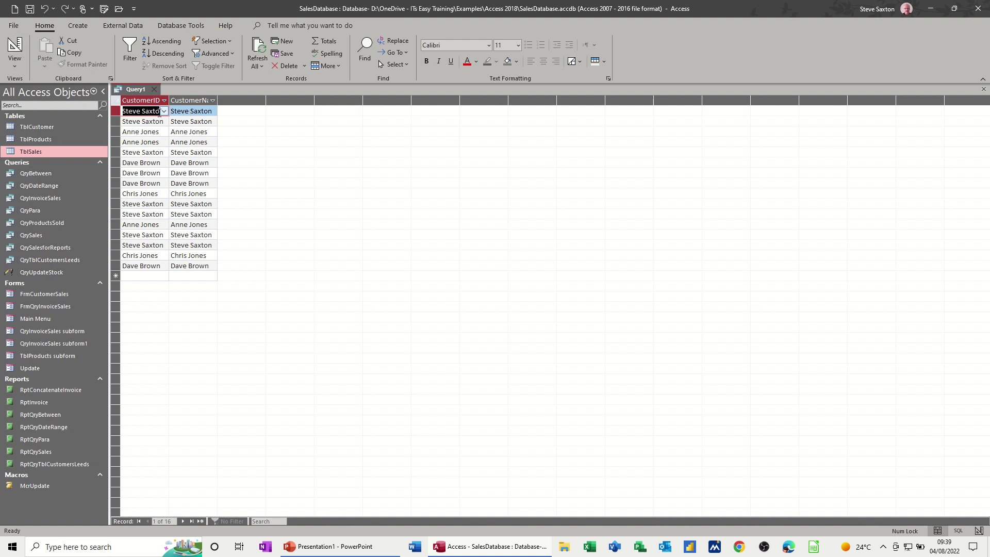
{"action": "left_click", "coordinate": [164, 112]}
{"action": "left_click", "coordinate": [163, 111]}
{"action": "left_click", "coordinate": [15, 49]}
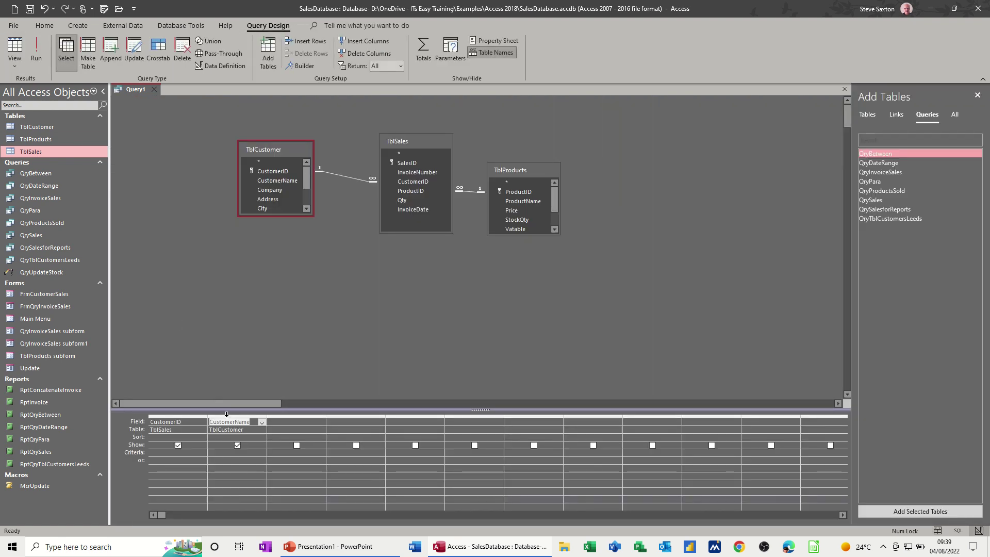
{"action": "left_click", "coordinate": [227, 416]}
{"action": "key", "text": "Delete"}
Add ProductID and Qty from TblSales and Price from TblProducts to the query, running it to check the fields
{"action": "double_click", "coordinate": [412, 192]}
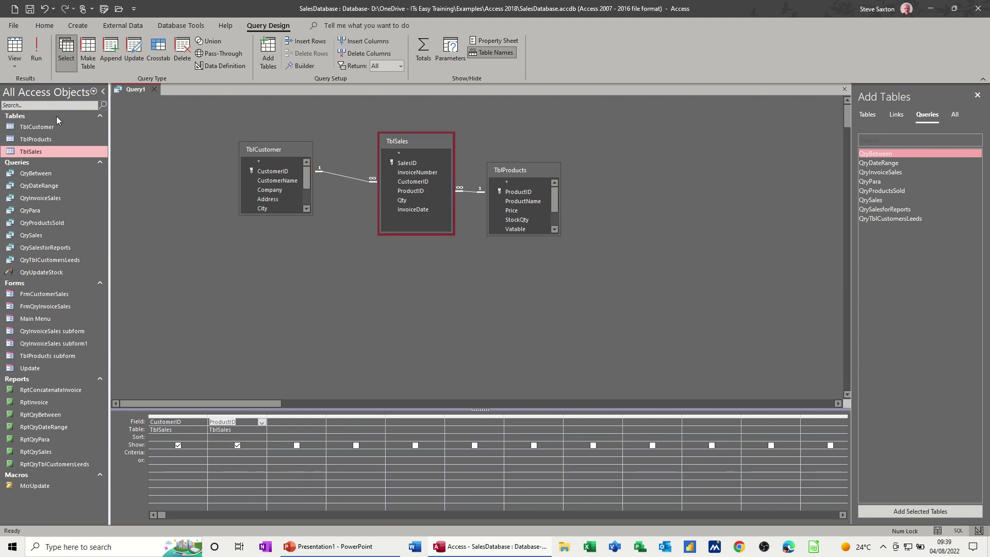
{"action": "left_click", "coordinate": [36, 46]}
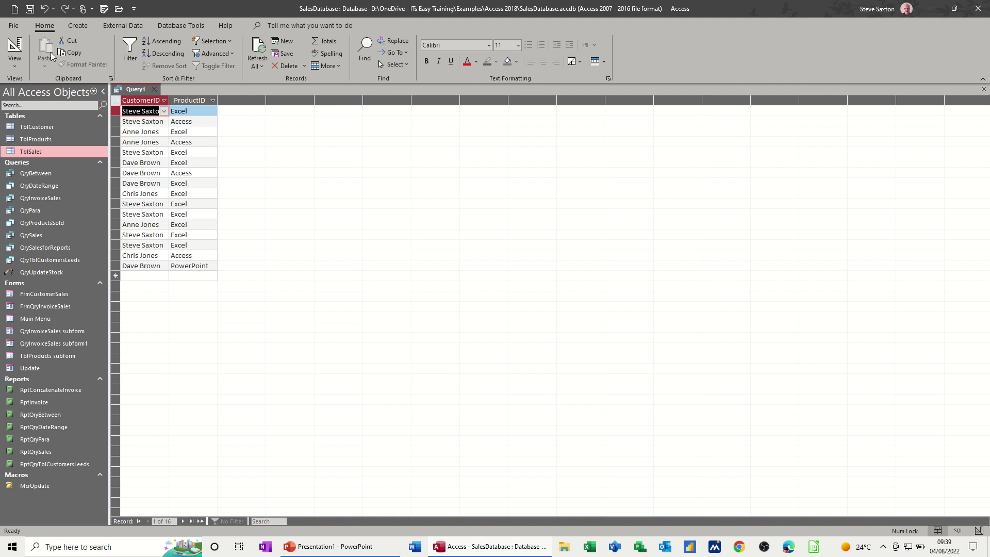
{"action": "left_click", "coordinate": [16, 45]}
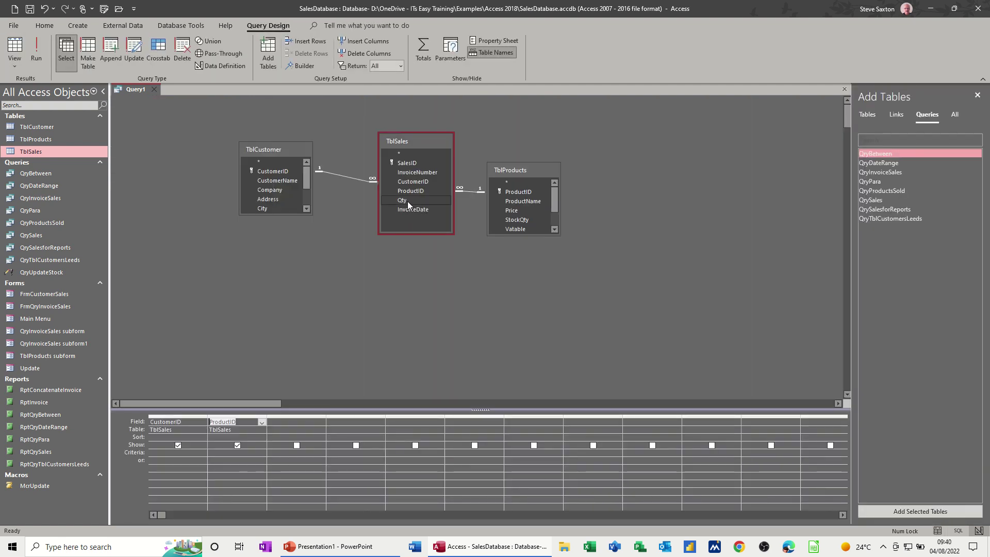
{"action": "double_click", "coordinate": [407, 203]}
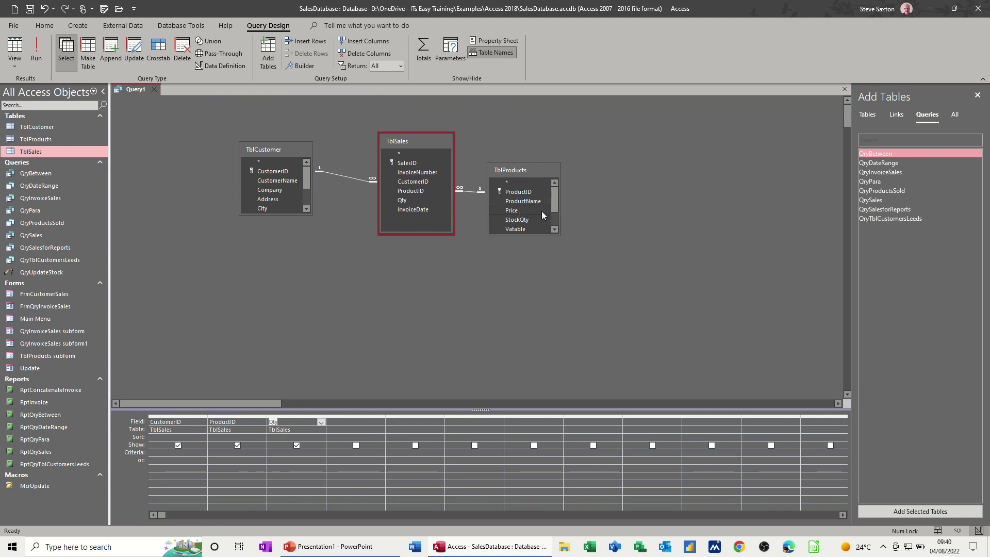
{"action": "mouse_move", "coordinate": [555, 202]}
{"action": "left_mouse_down"}
{"action": "mouse_move", "coordinate": [553, 221]}
{"action": "mouse_move", "coordinate": [553, 212]}
{"action": "left_mouse_up"}
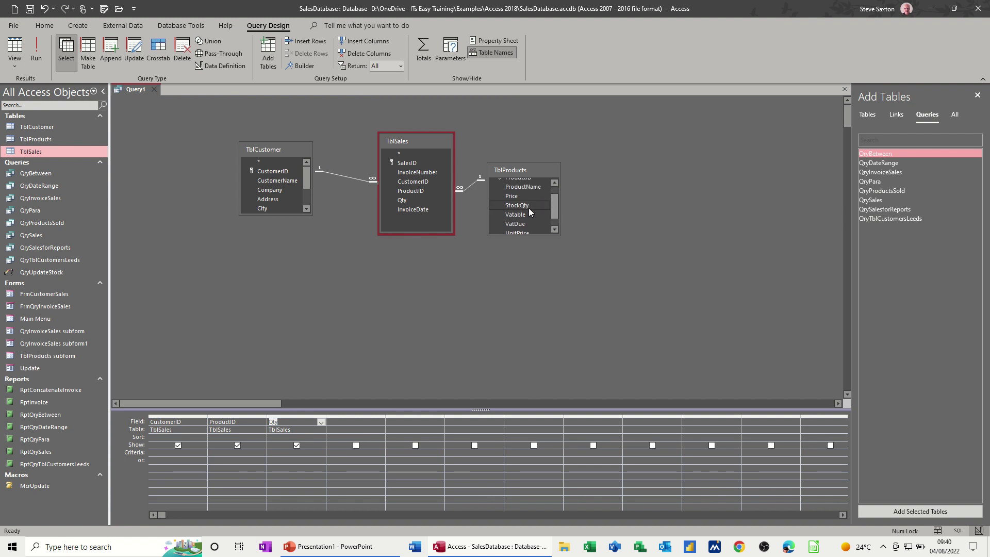
{"action": "double_click", "coordinate": [513, 197]}
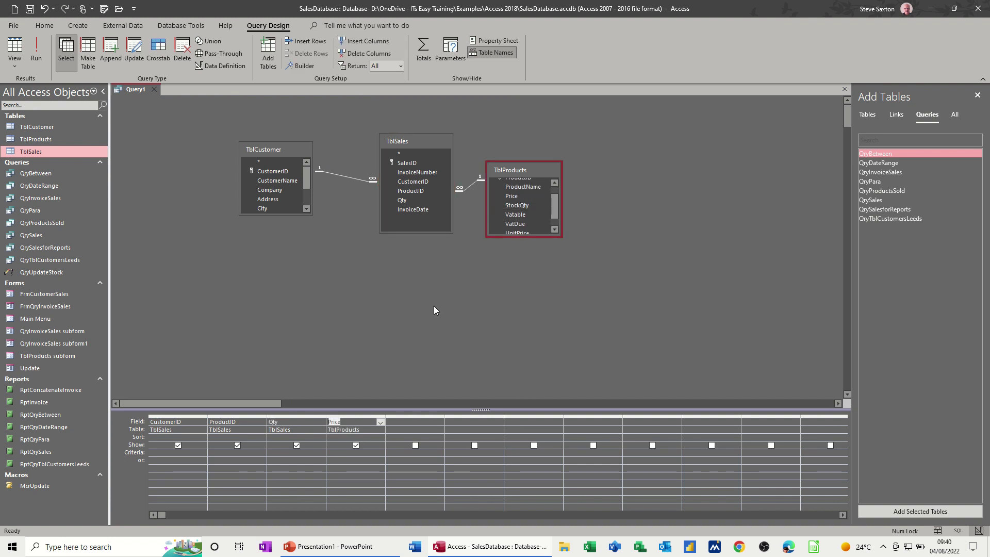
{"action": "left_click", "coordinate": [38, 55]}
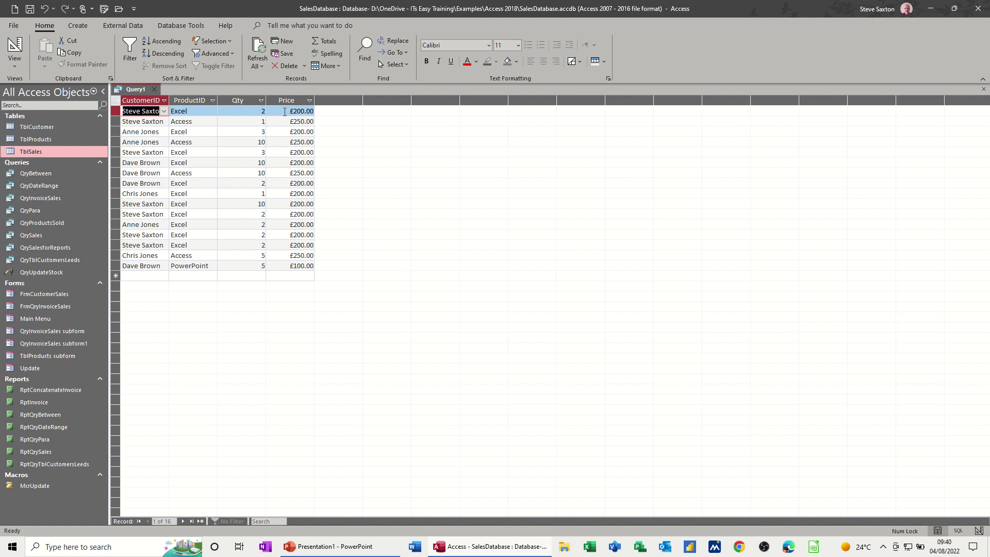
Add a calculated field after Price in the query design with the expression Total: [qty]*[price]
{"action": "left_click", "coordinate": [15, 49]}
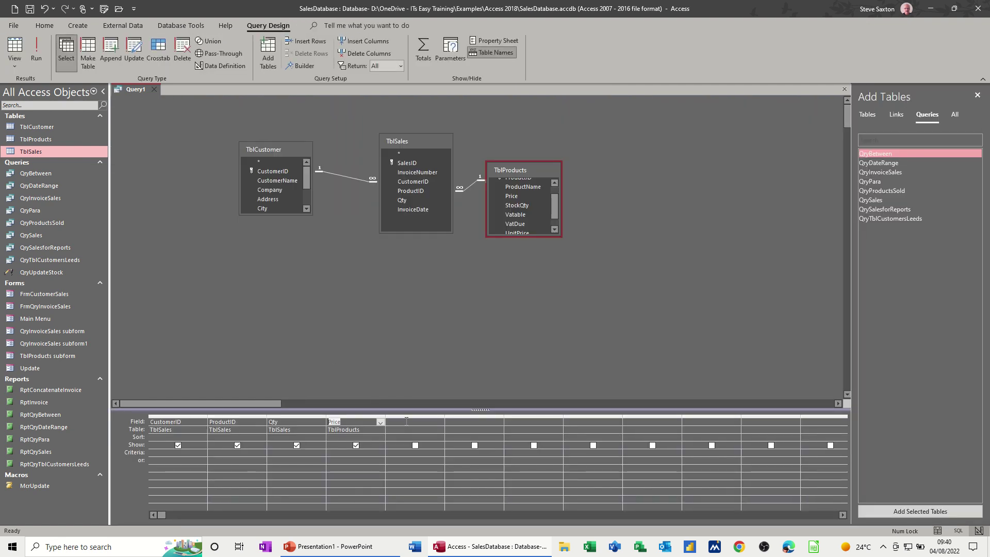
{"action": "key", "text": "Tab"}
{"action": "type", "text": "Total:"}
{"action": "key", "text": "shift+F2"}
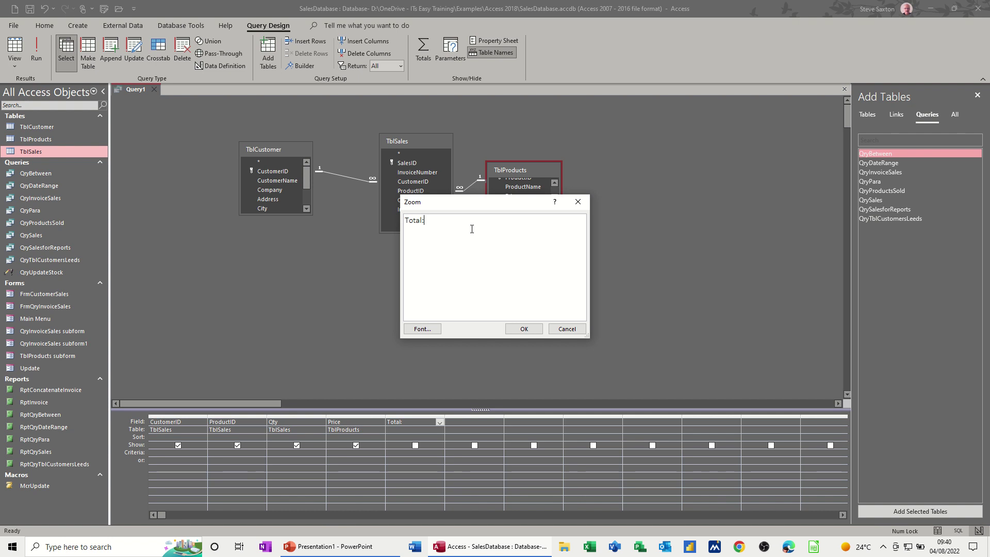
{"action": "left_click_drag", "start_coordinate": [448, 201], "coordinate": [510, 276]}
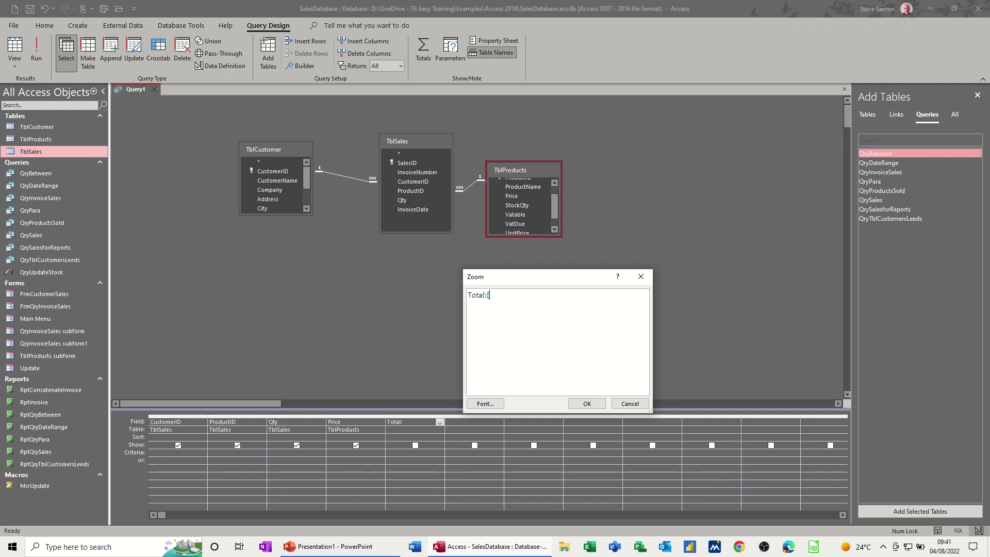
{"action": "type", "text": "[qty]*[price"}
{"action": "left_click", "coordinate": [572, 403]}
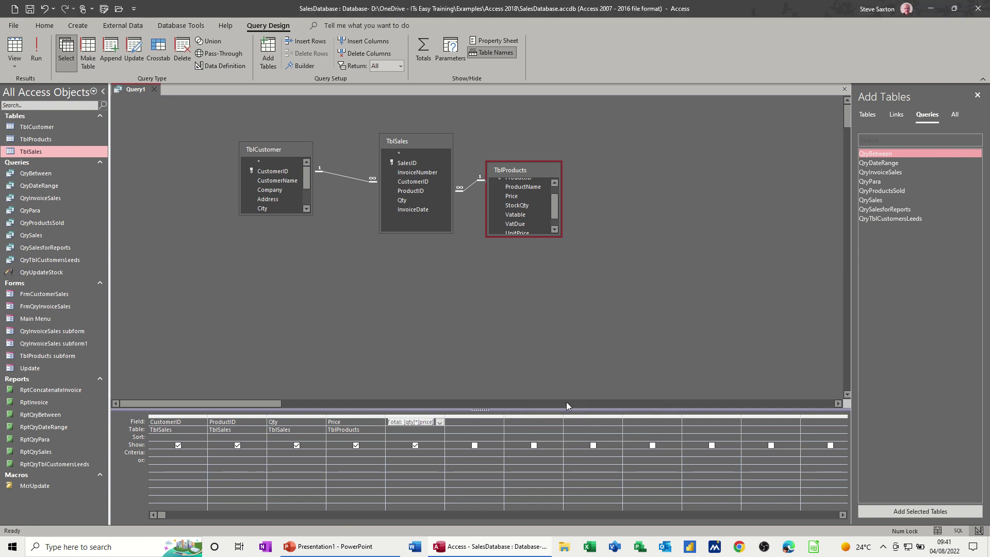
{"action": "left_click", "coordinate": [403, 430]}
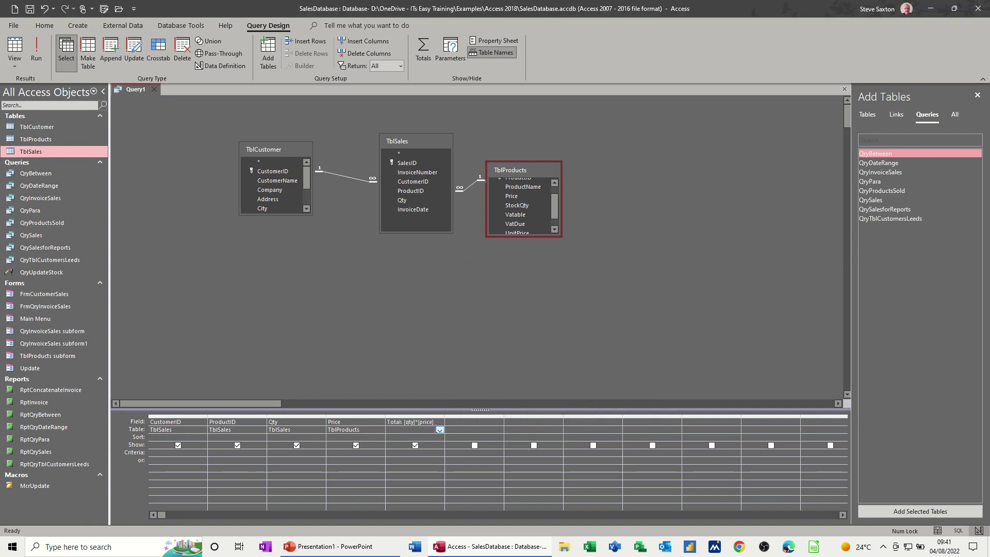
Run the query to check the calculated Total column against its expression in Design View
{"action": "left_click", "coordinate": [37, 49]}
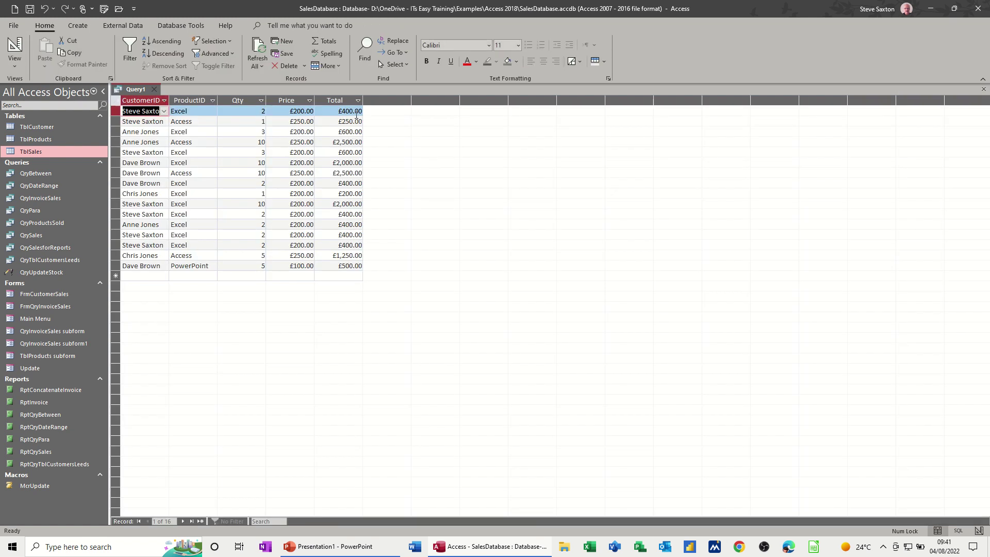
{"action": "left_click", "coordinate": [15, 49]}
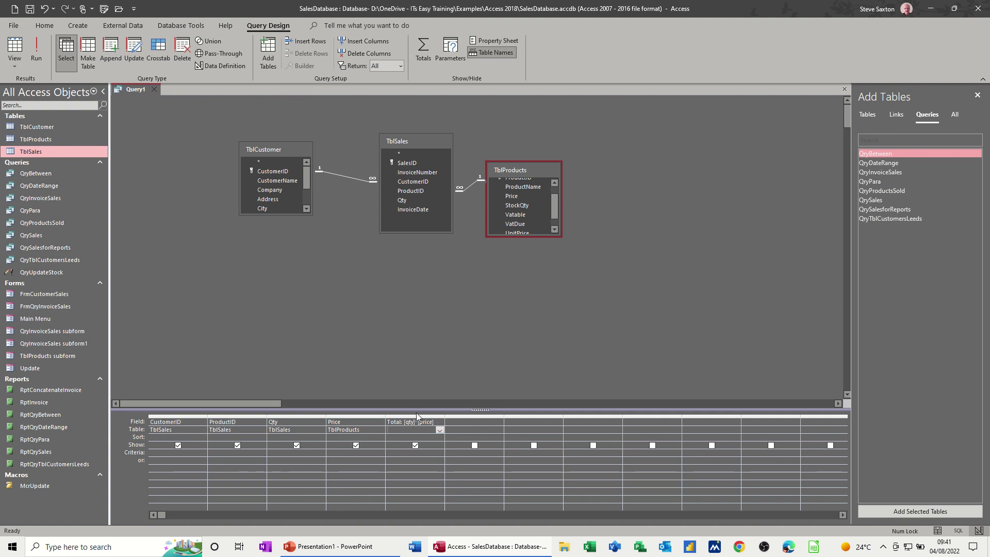
{"action": "left_click", "coordinate": [37, 50]}
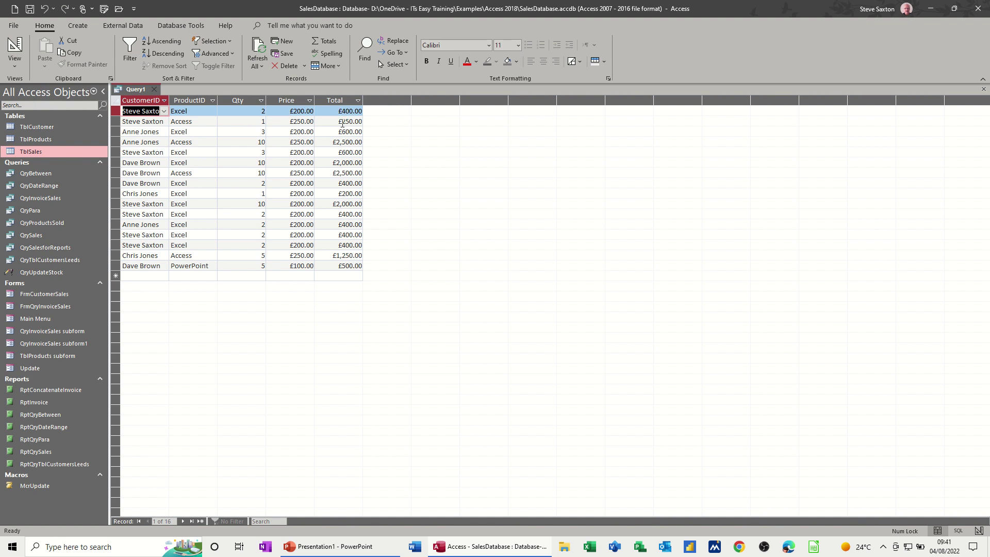
Close the new query and save it under the name QrySalesAmount
{"action": "left_click", "coordinate": [156, 89]}
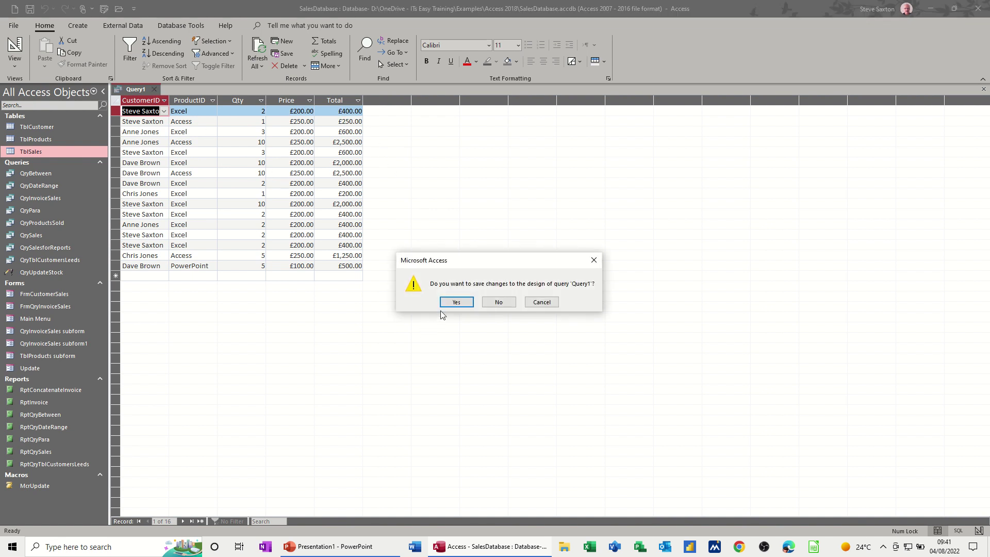
{"action": "left_click", "coordinate": [448, 304]}
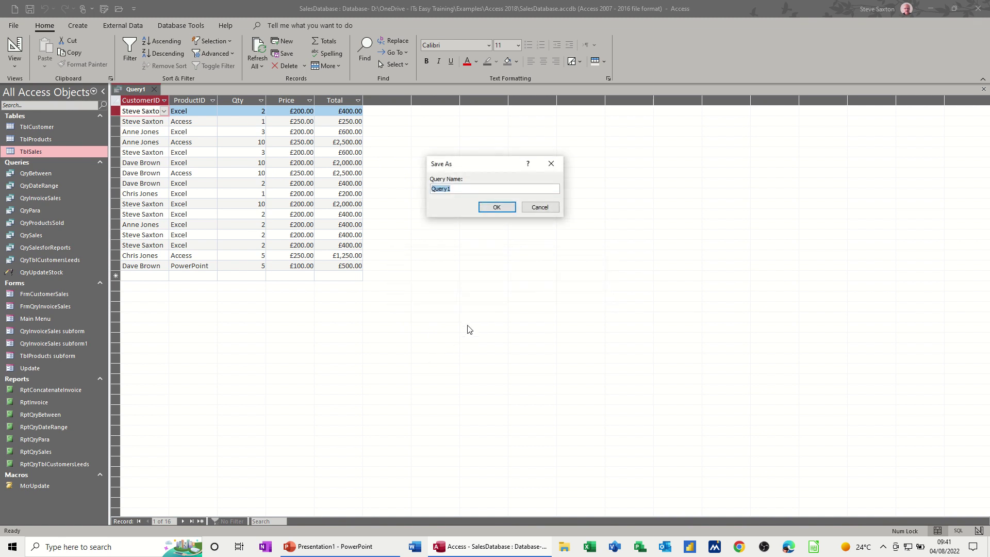
{"action": "type", "text": "Q"}
{"action": "type", "text": "rySalesAmount"}
{"action": "left_click", "coordinate": [493, 207]}
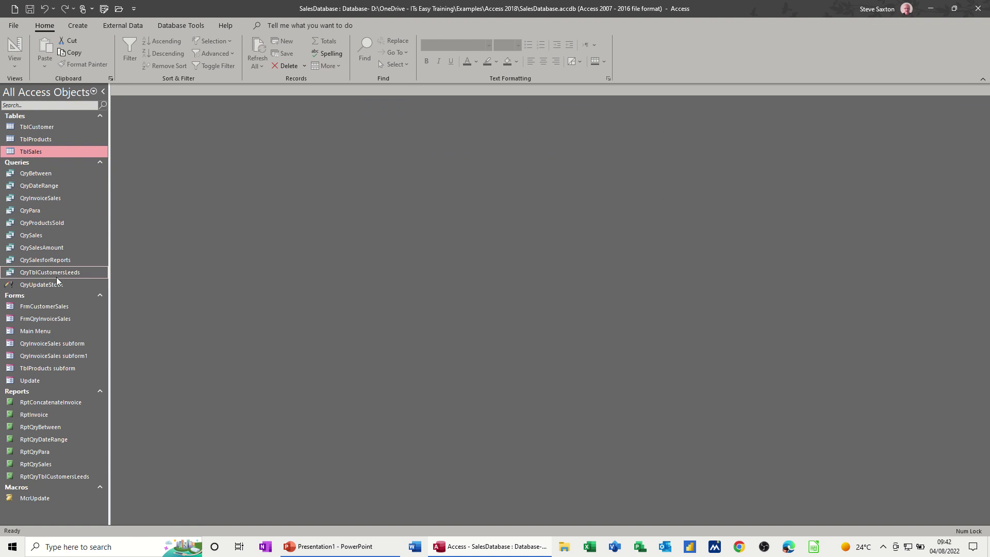
Start a Report Wizard report based on QrySalesAmount with all its fields, keeping the grouping by CustomerID
{"action": "left_click", "coordinate": [57, 248]}
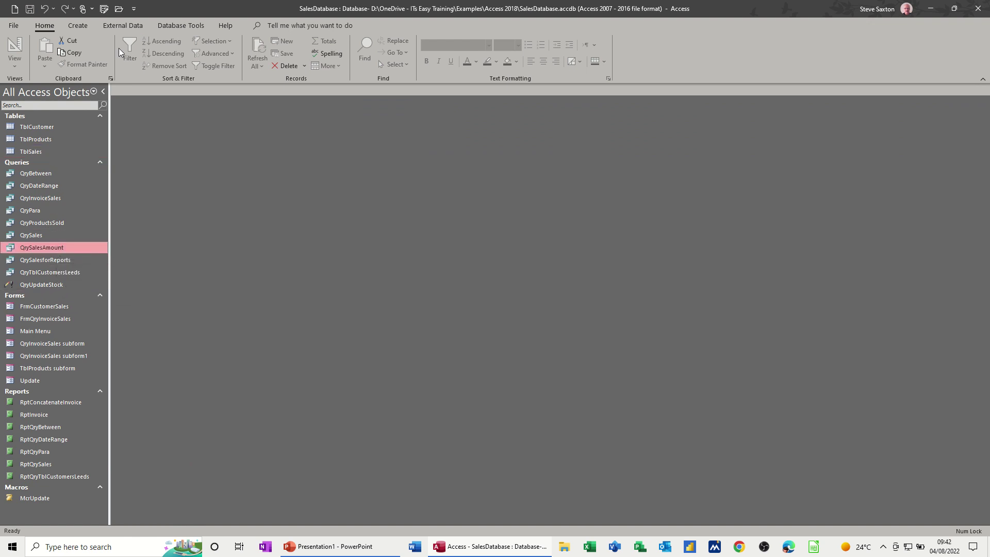
{"action": "left_click", "coordinate": [81, 27]}
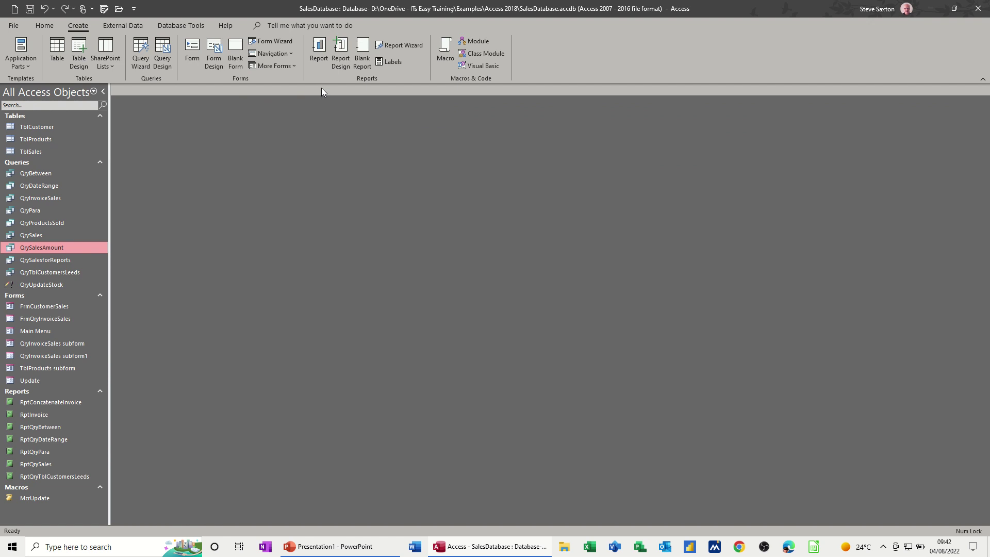
{"action": "left_click", "coordinate": [398, 46]}
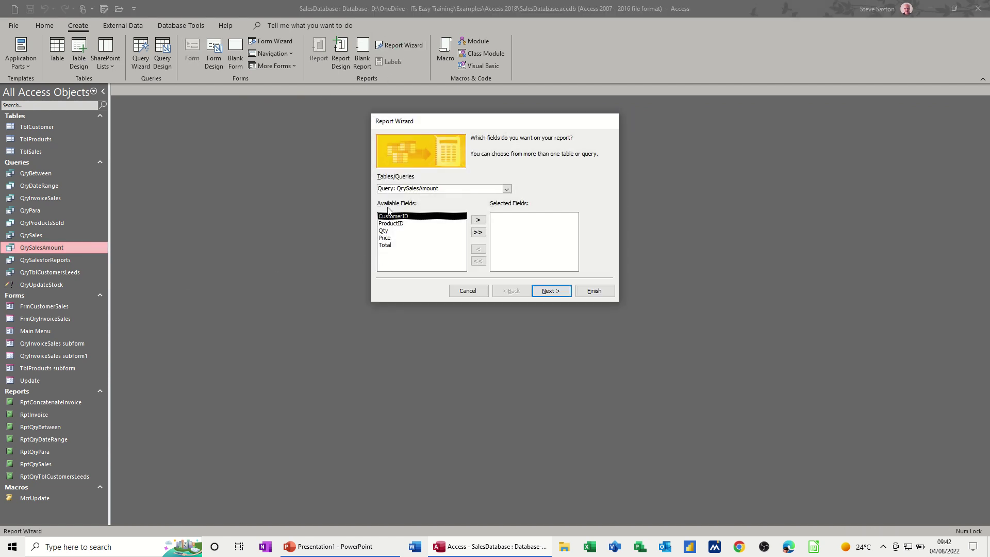
{"action": "left_click", "coordinate": [478, 233]}
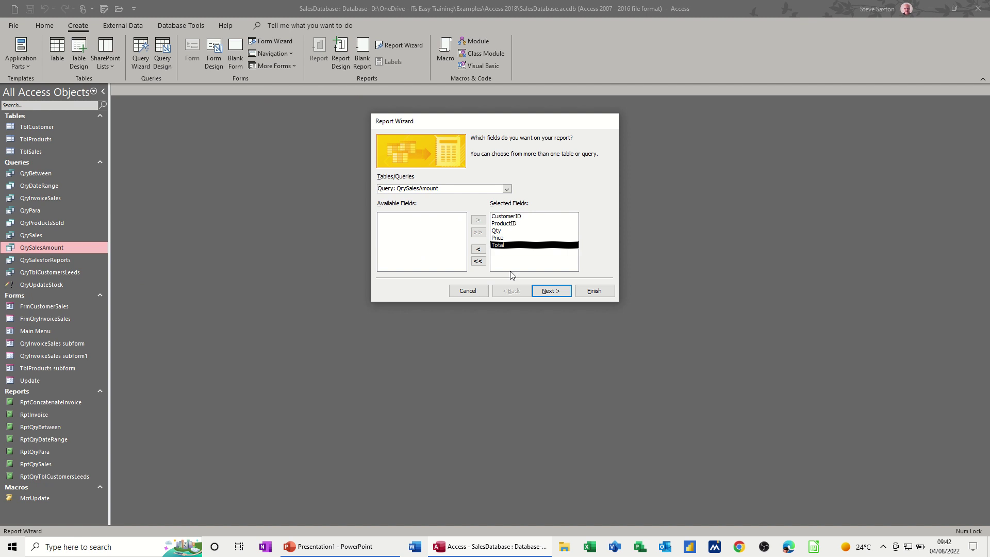
{"action": "left_click", "coordinate": [544, 293]}
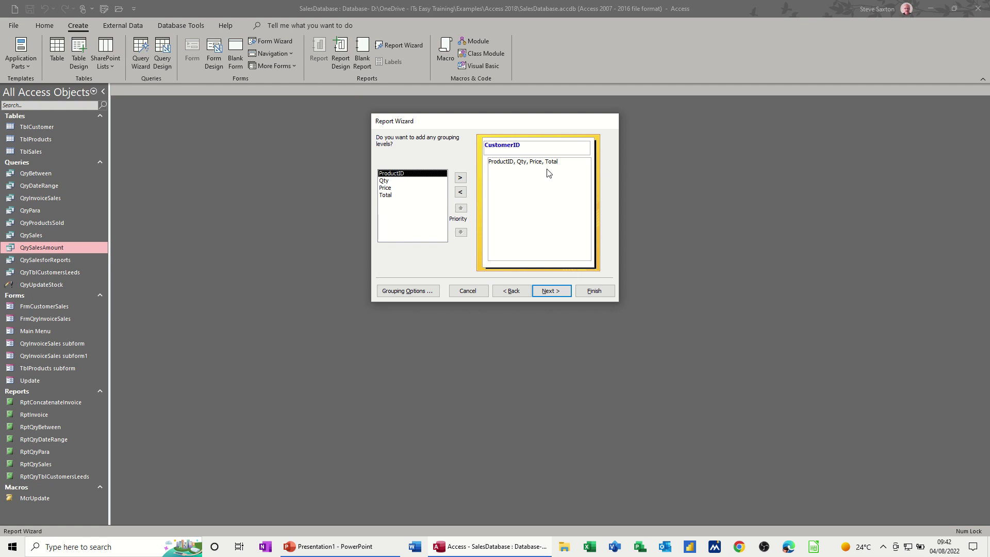
{"action": "left_click", "coordinate": [550, 292]}
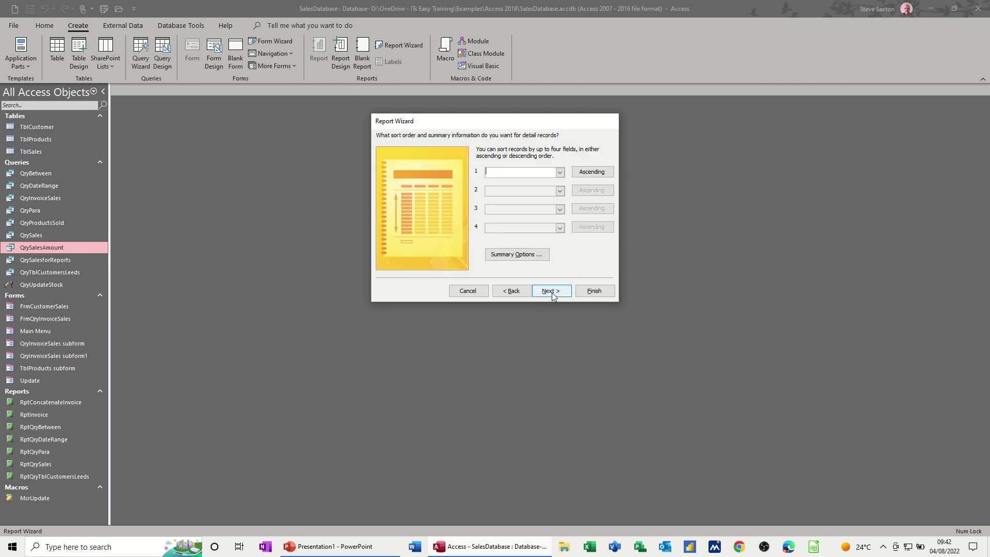
Set the report's summary options to sum the Total field and calculate the percent of total for sums
{"action": "left_click", "coordinate": [511, 254]}
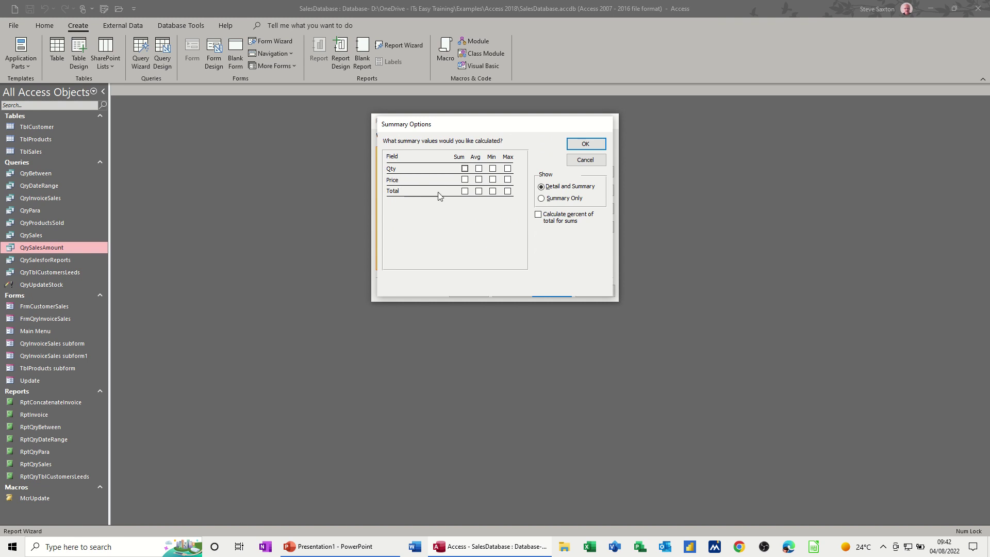
{"action": "left_click", "coordinate": [464, 191]}
{"action": "left_click", "coordinate": [538, 215]}
{"action": "left_click", "coordinate": [585, 143]}
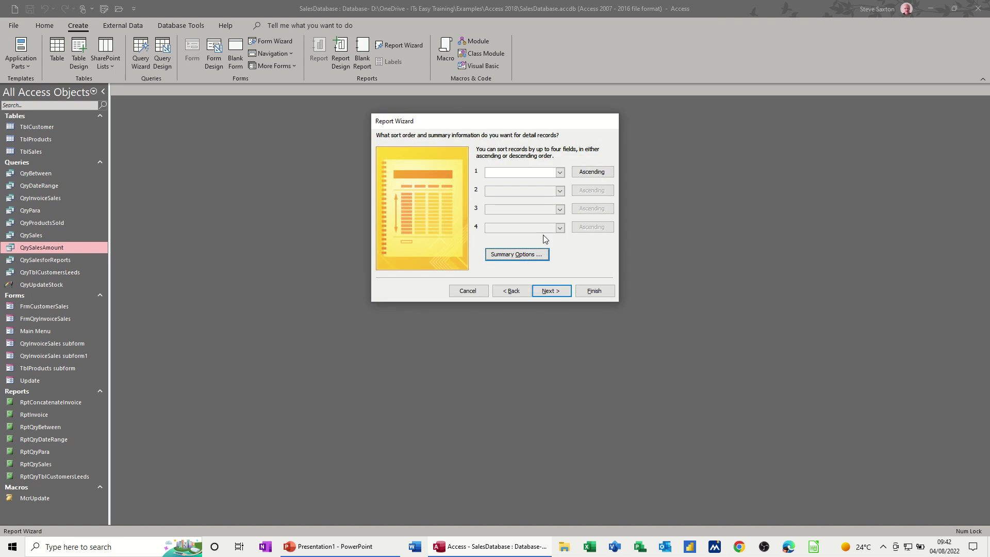
{"action": "left_click", "coordinate": [563, 293]}
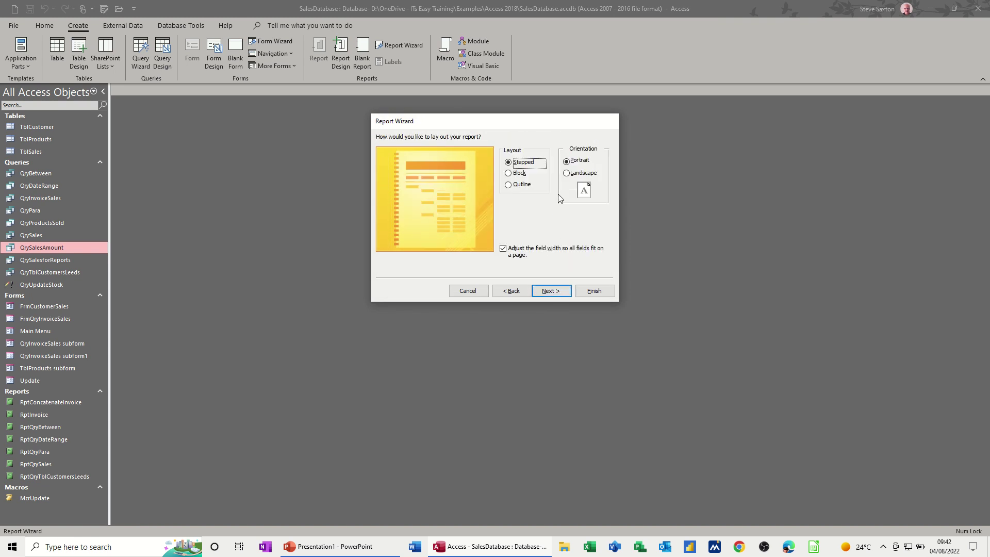
Set the report to landscape, title it RptQrySalesAmount, and finish the wizard to review the customer summaries in the preview
{"action": "left_click", "coordinate": [567, 174]}
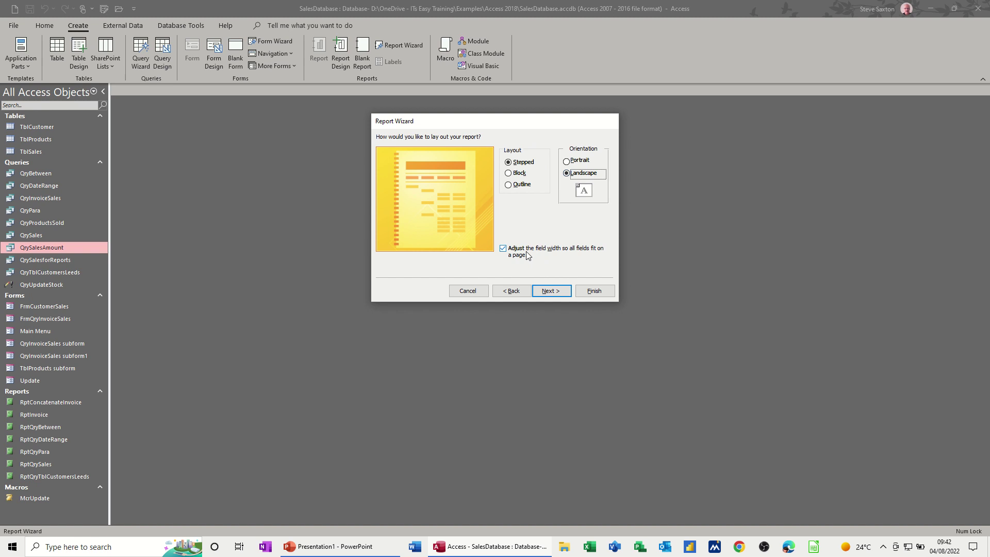
{"action": "left_click", "coordinate": [551, 291]}
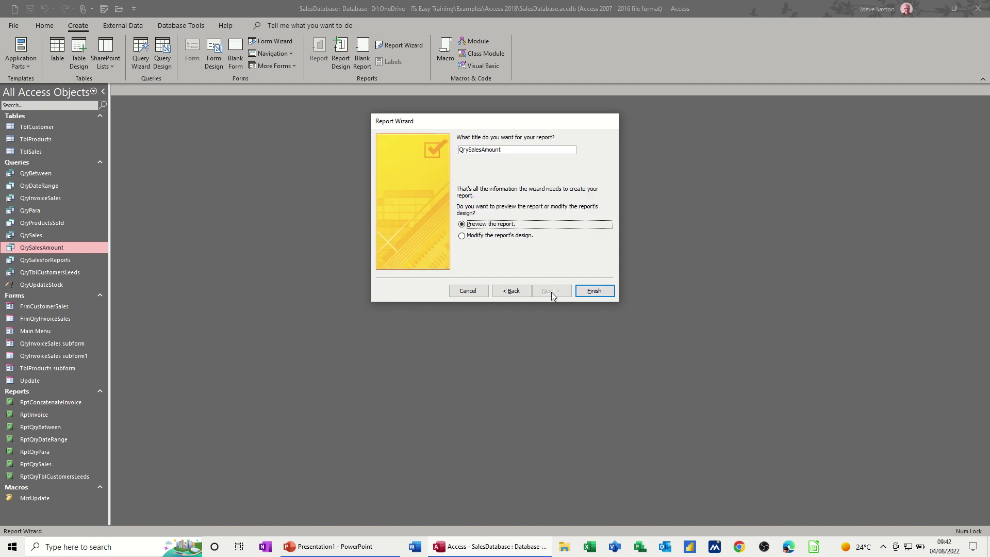
{"action": "left_click", "coordinate": [461, 150]}
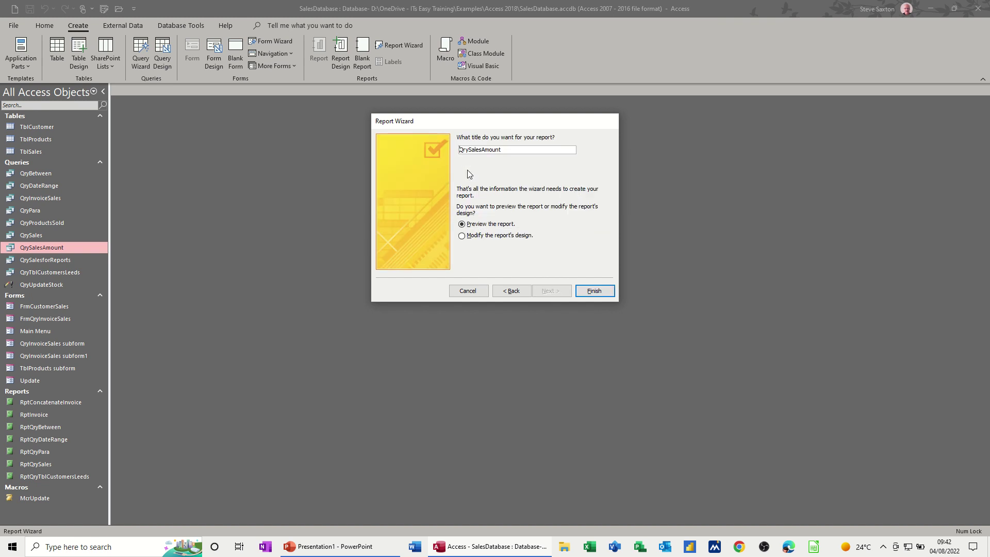
{"action": "type", "text": "Rpt"}
{"action": "left_click", "coordinate": [587, 292]}
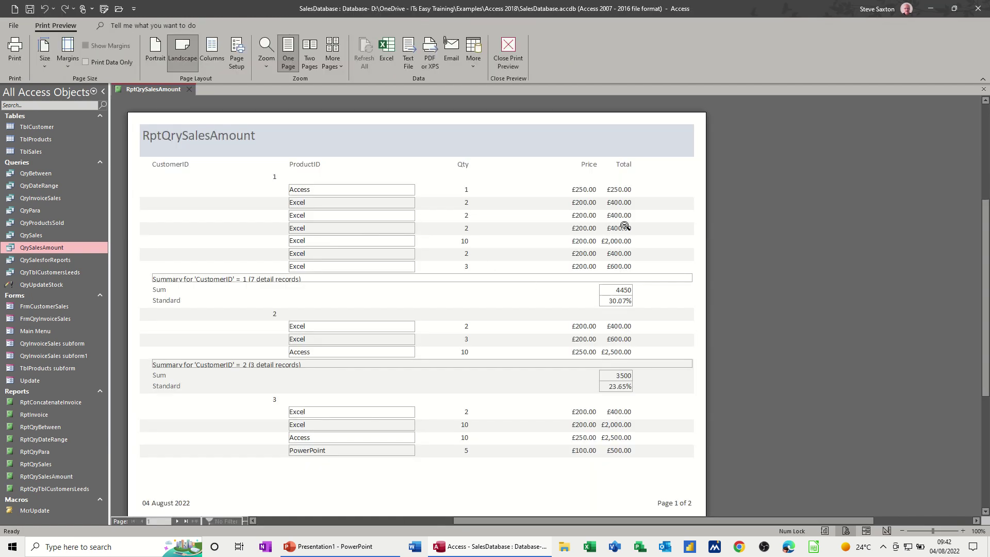
{"action": "scroll", "coordinate": [623, 274], "scroll_direction": "down", "scroll_amount": 2}
{"action": "scroll", "coordinate": [624, 275], "scroll_direction": "up", "scroll_amount": 2}
{"action": "scroll", "coordinate": [623, 275], "scroll_direction": "up", "scroll_amount": 1}
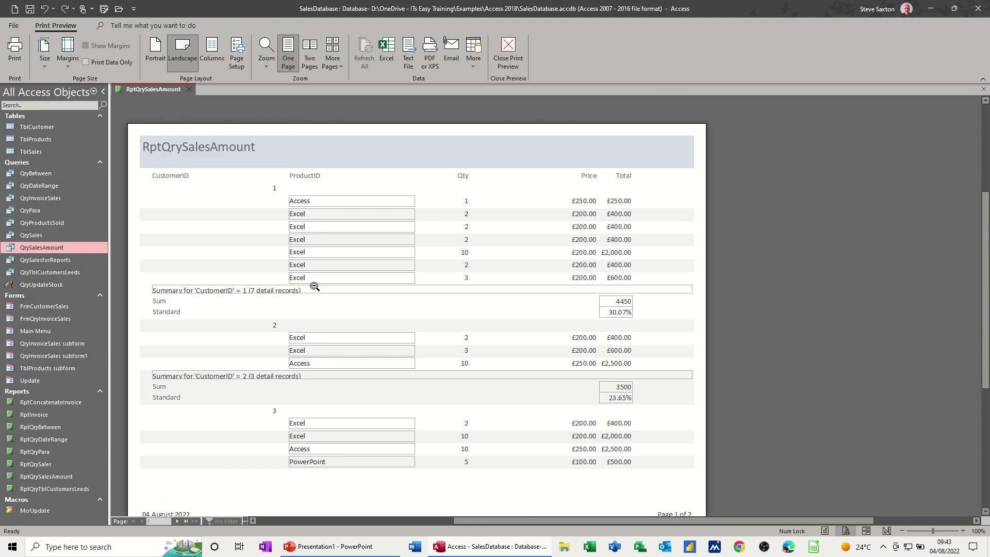
{"action": "scroll", "coordinate": [351, 289], "scroll_direction": "down", "scroll_amount": 1}
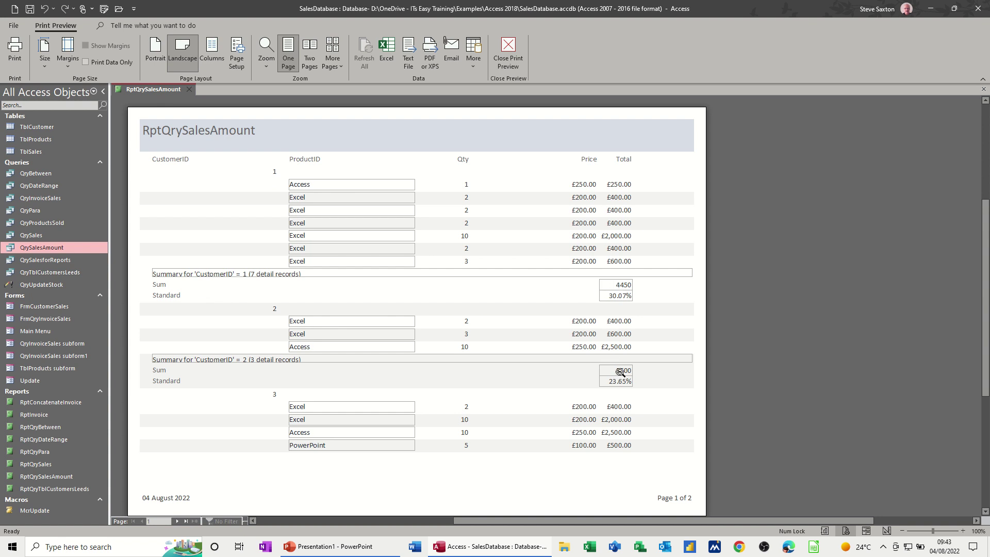
Format the Sum of Total text box in the CustomerID Footer as Currency and check it in Report View
{"action": "left_click", "coordinate": [518, 45]}
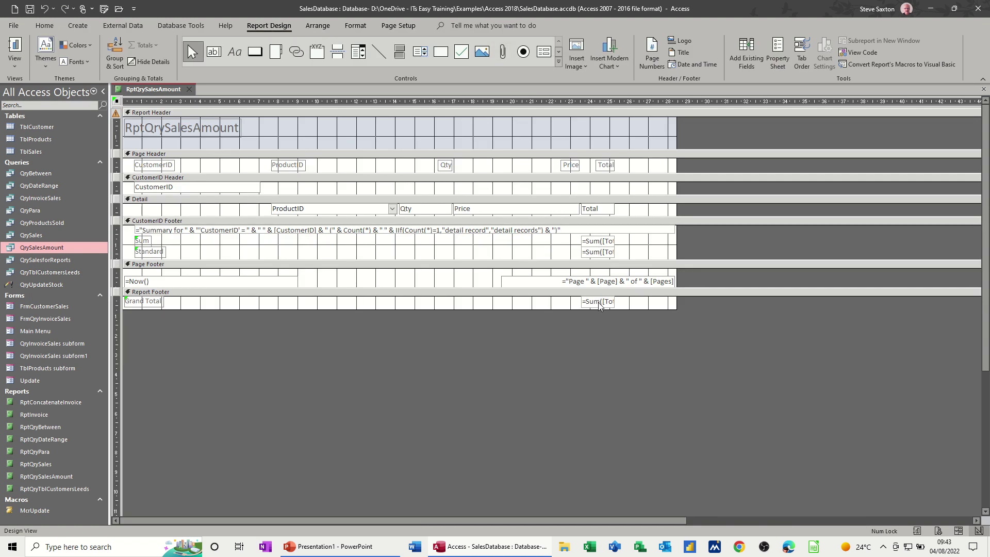
{"action": "left_click", "coordinate": [611, 242]}
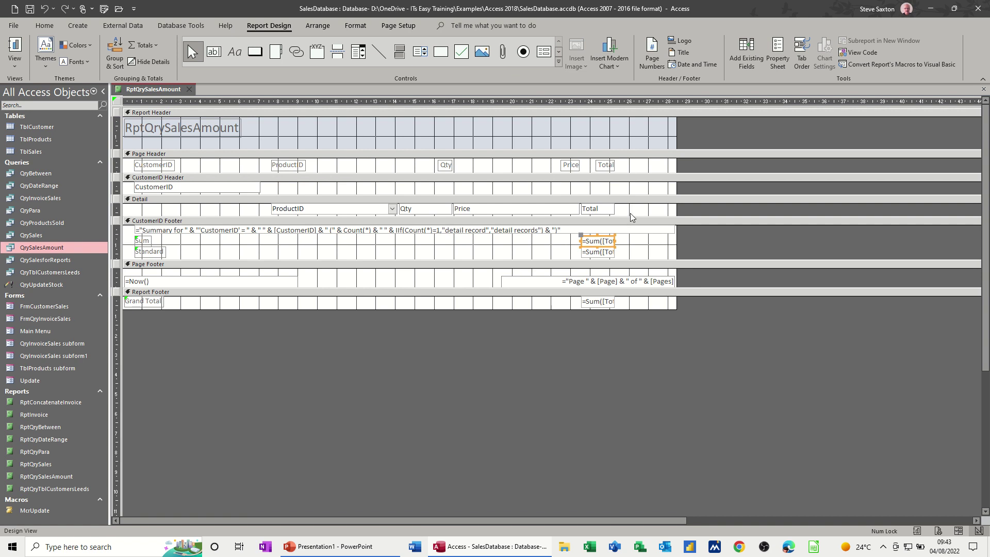
{"action": "left_click", "coordinate": [777, 52]}
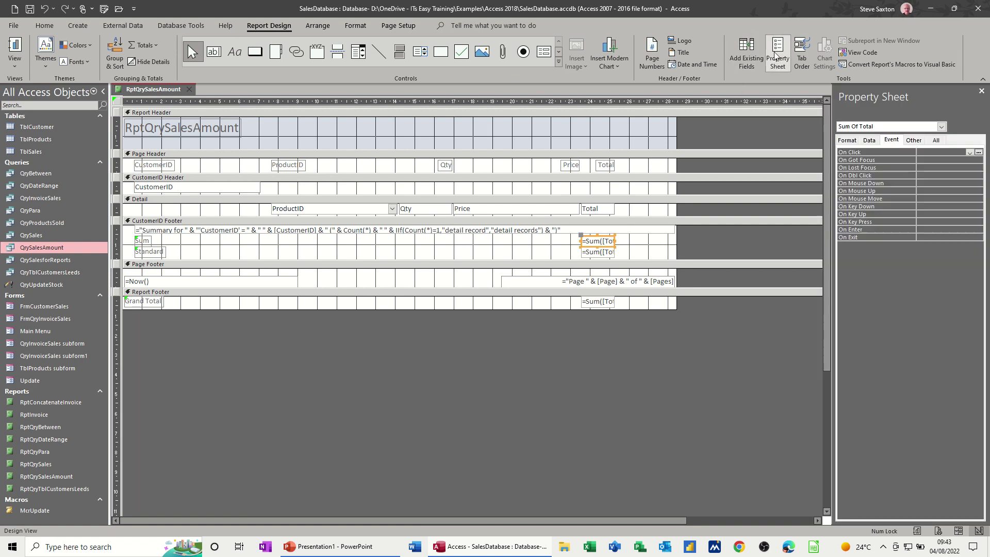
{"action": "left_click", "coordinate": [936, 139]}
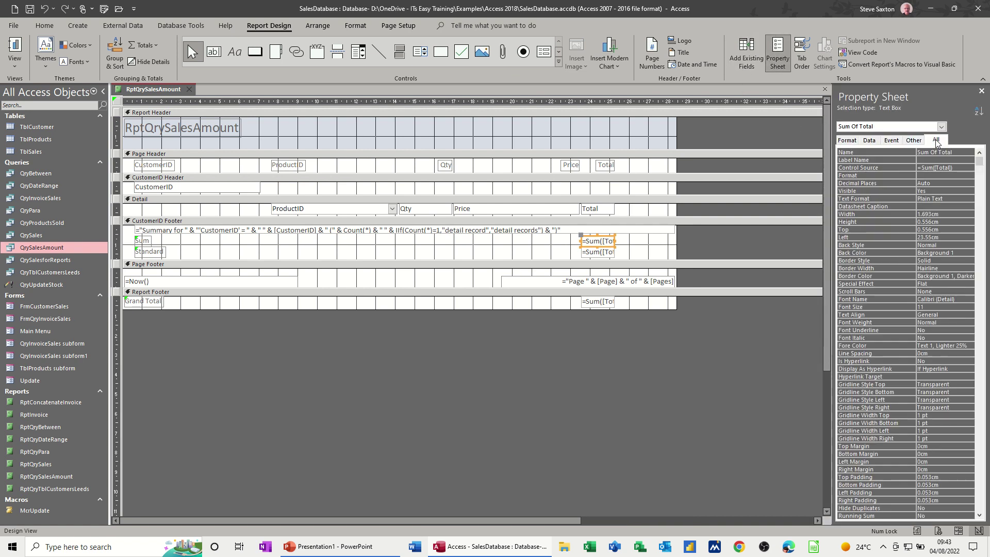
{"action": "left_click", "coordinate": [850, 141]}
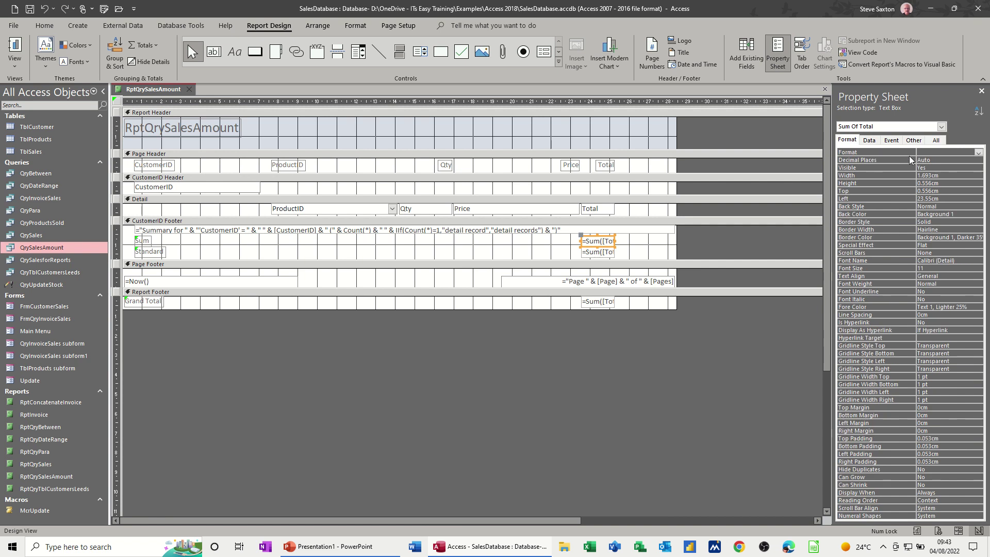
{"action": "left_click", "coordinate": [977, 153]}
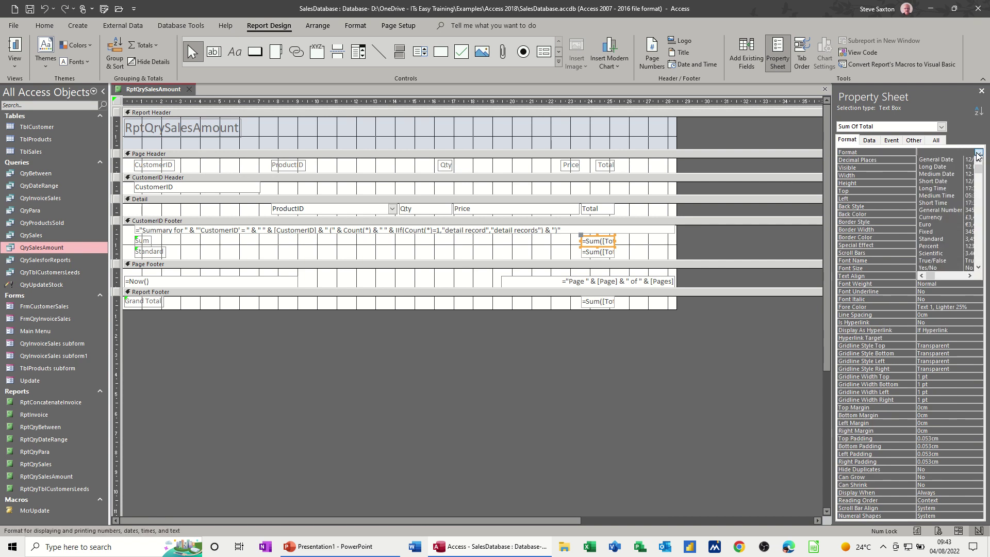
{"action": "left_click", "coordinate": [933, 216]}
{"action": "left_click", "coordinate": [14, 48]}
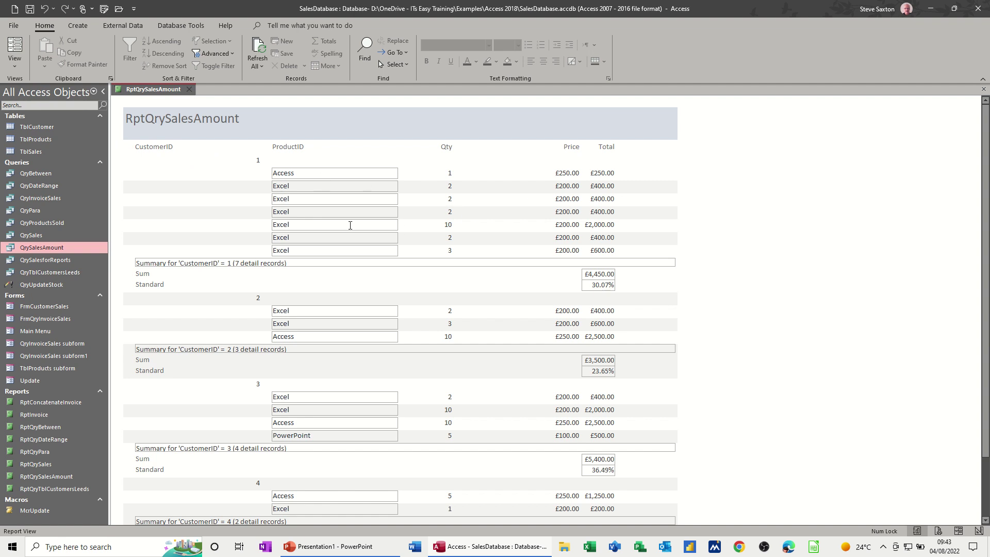
{"action": "scroll", "coordinate": [519, 224], "scroll_direction": "down", "scroll_amount": 3}
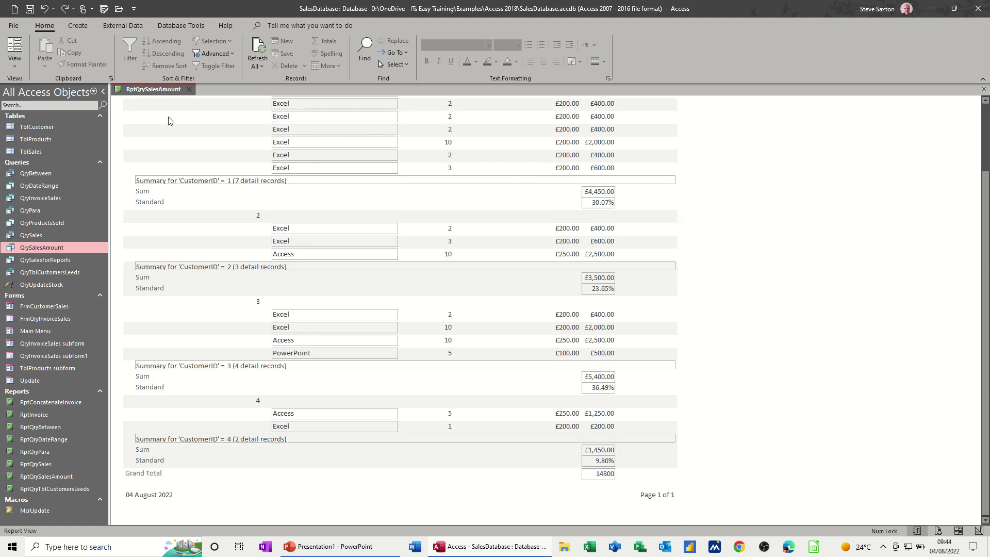
Format the Grand Total sum text box in the Report Footer as Currency and check it in Report View
{"action": "left_click", "coordinate": [20, 68]}
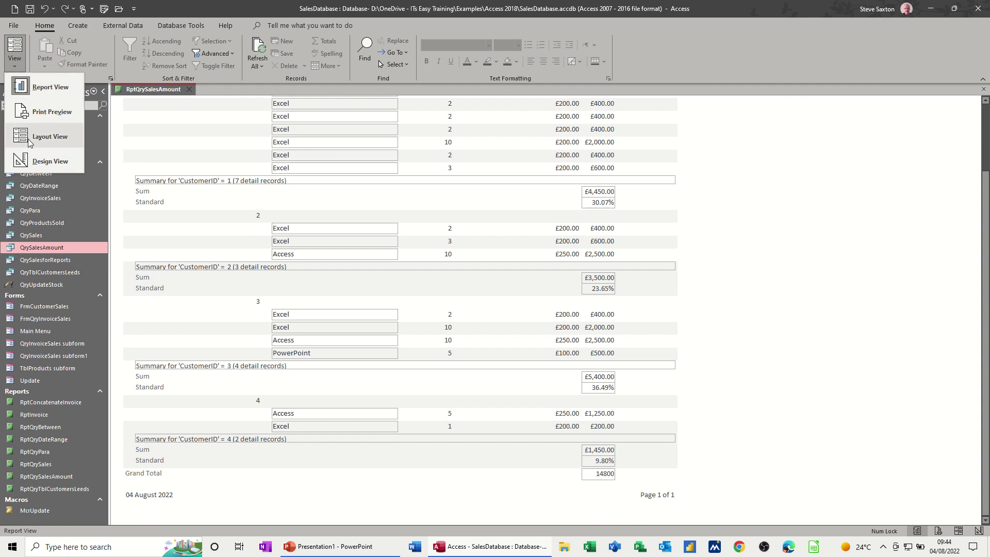
{"action": "left_click", "coordinate": [38, 161]}
{"action": "left_click", "coordinate": [605, 303]}
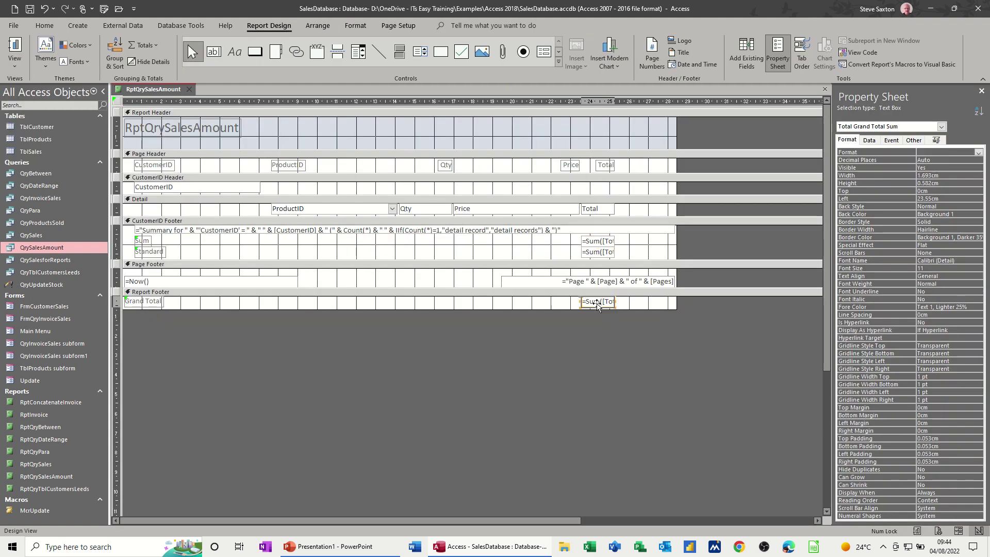
{"action": "left_click", "coordinate": [978, 153]}
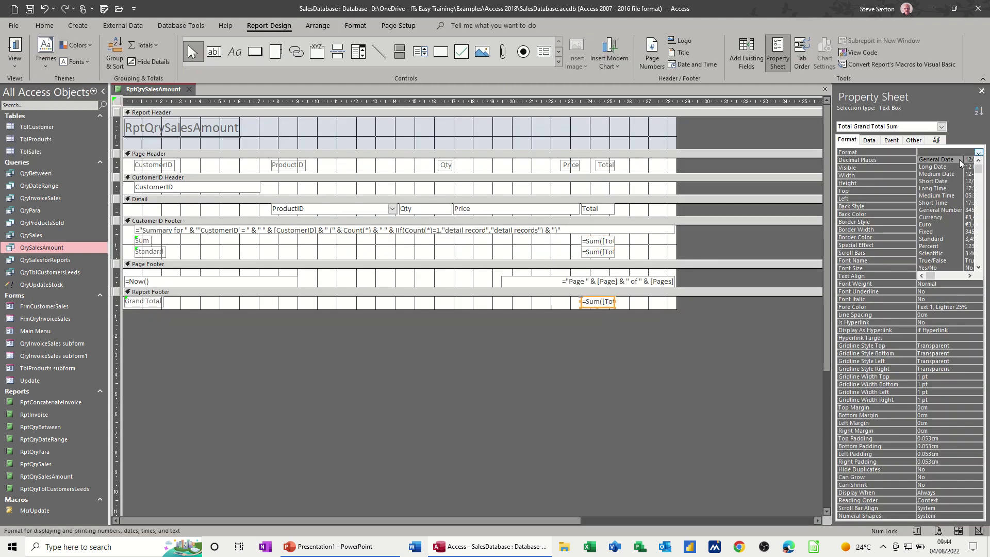
{"action": "left_click", "coordinate": [930, 215]}
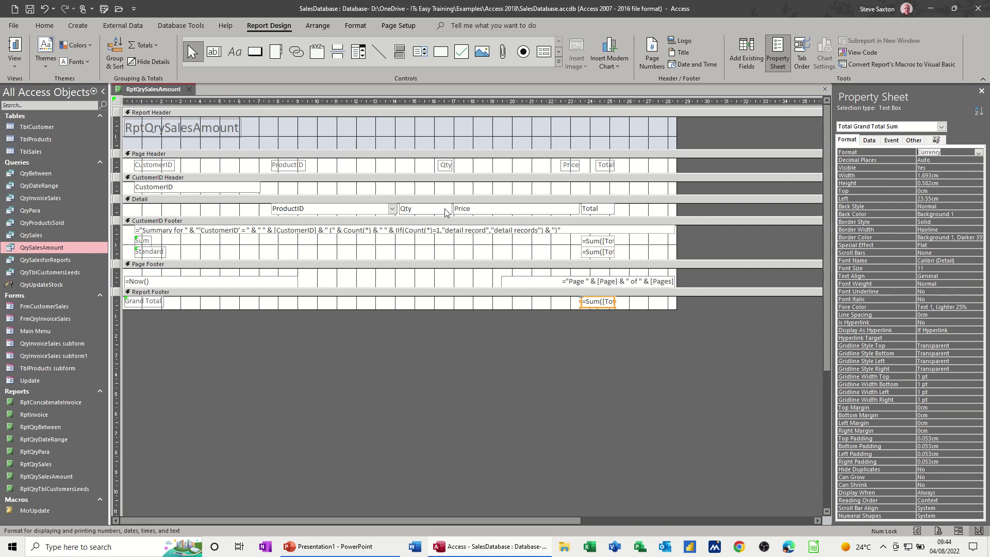
{"action": "left_click", "coordinate": [16, 46]}
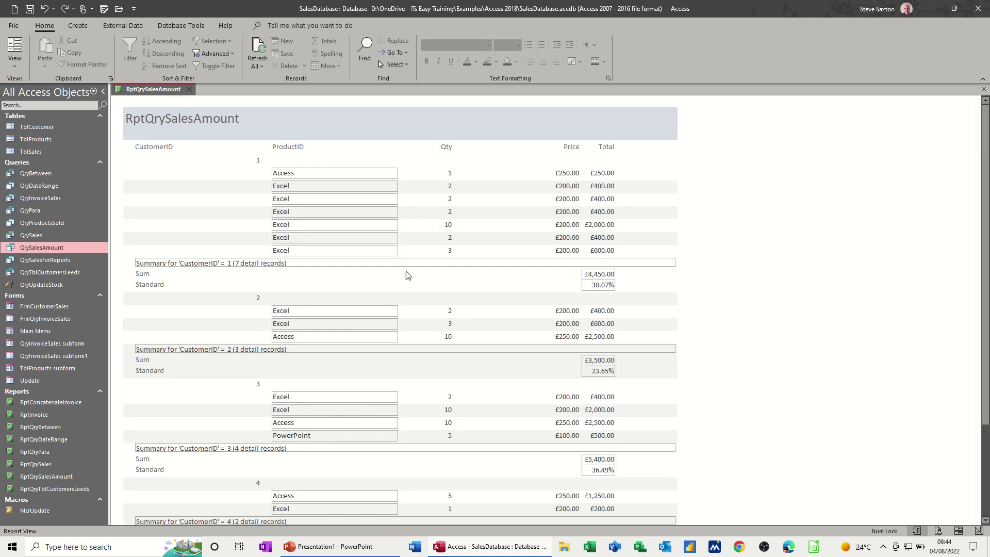
{"action": "scroll", "coordinate": [524, 298], "scroll_direction": "down", "scroll_amount": 3}
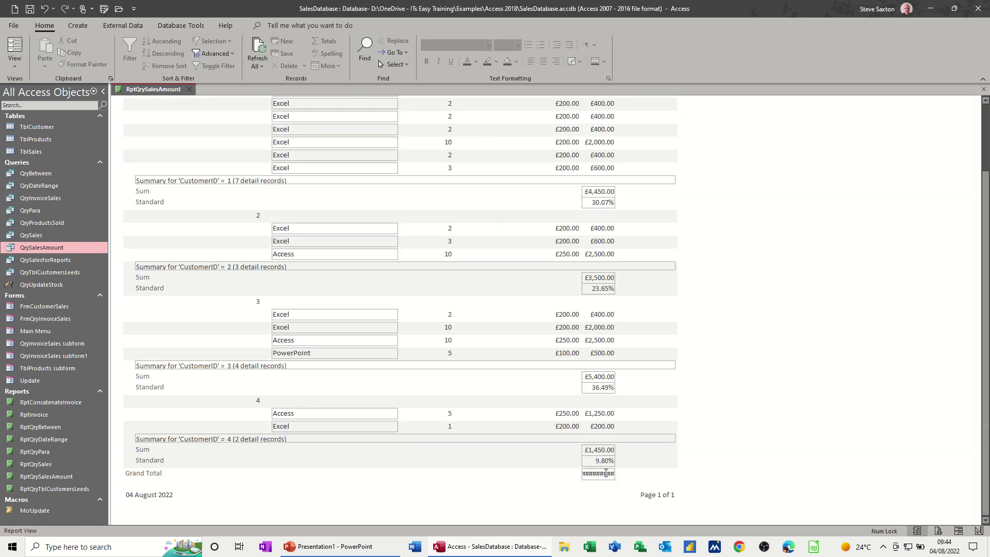
Widen the Grand Total sum text box to about 3.36 cm, check it in Report View, and close the report with its changes saved
{"action": "left_click", "coordinate": [14, 61]}
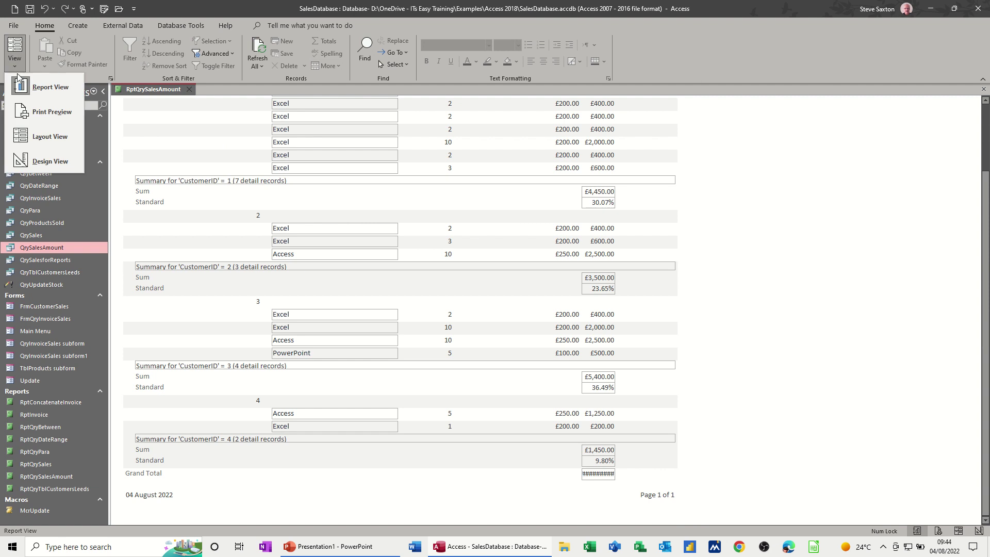
{"action": "left_click", "coordinate": [37, 163]}
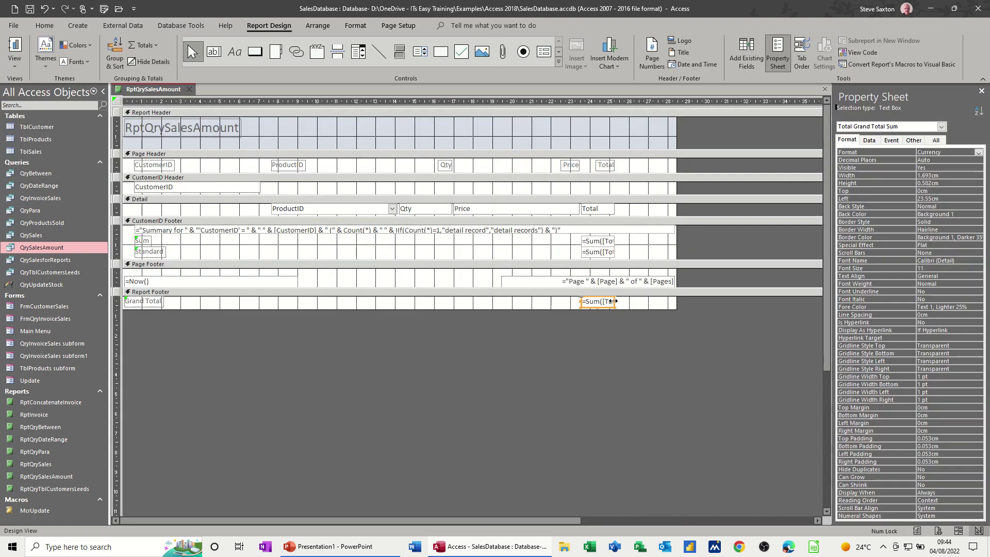
{"action": "left_click_drag", "start_coordinate": [615, 301], "coordinate": [647, 301]}
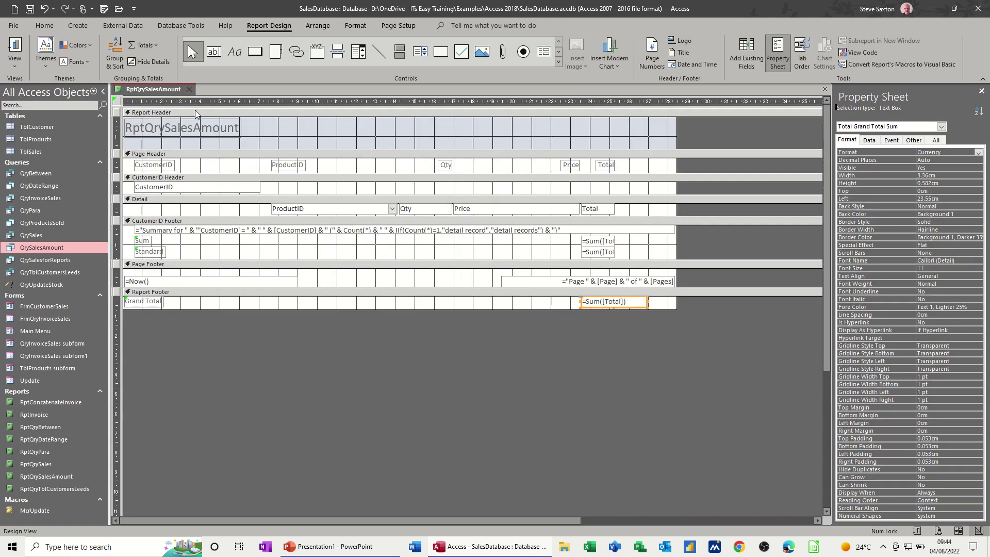
{"action": "left_click", "coordinate": [16, 46]}
{"action": "scroll", "coordinate": [552, 210], "scroll_direction": "down", "scroll_amount": 5}
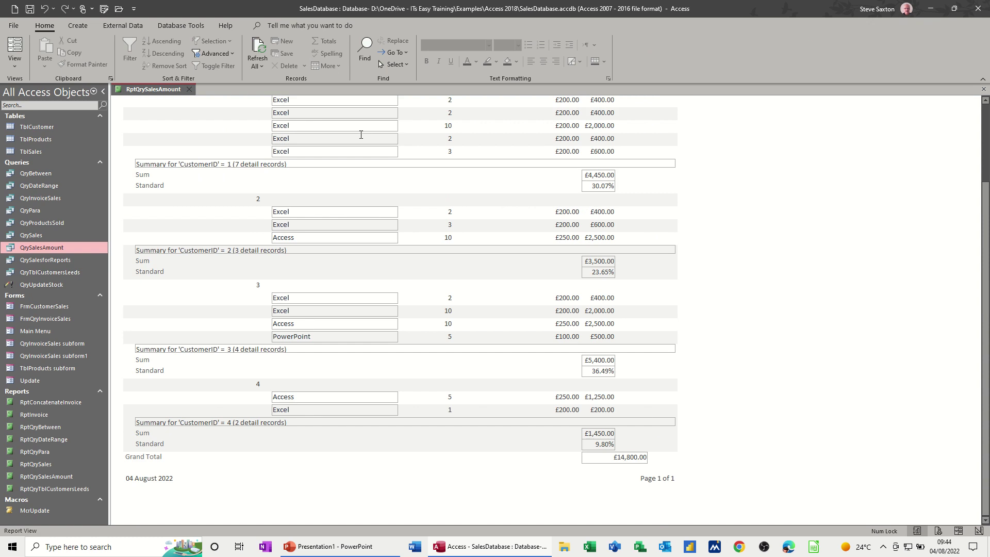
{"action": "scroll", "coordinate": [259, 131], "scroll_direction": "up", "scroll_amount": 3}
{"action": "left_click", "coordinate": [189, 89]}
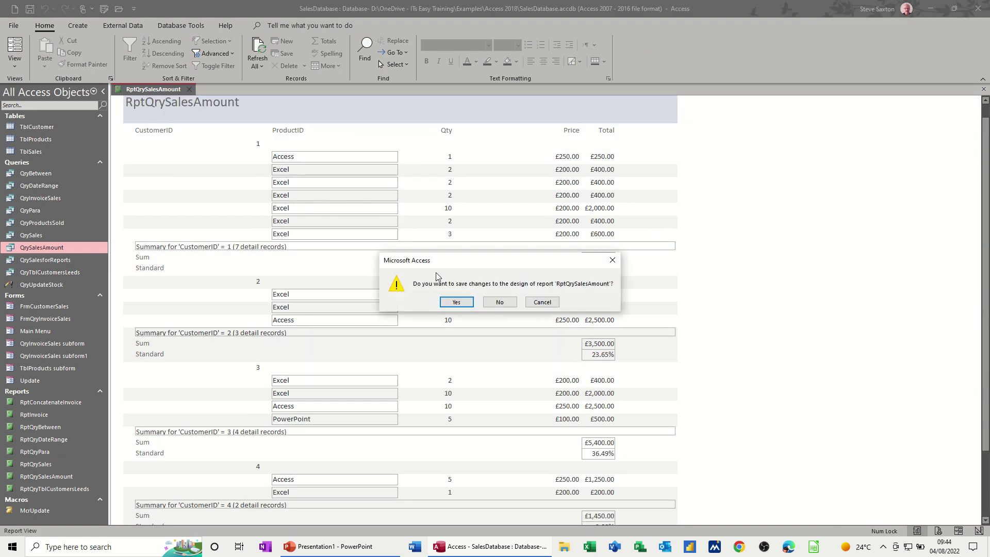
{"action": "left_click", "coordinate": [455, 303]}
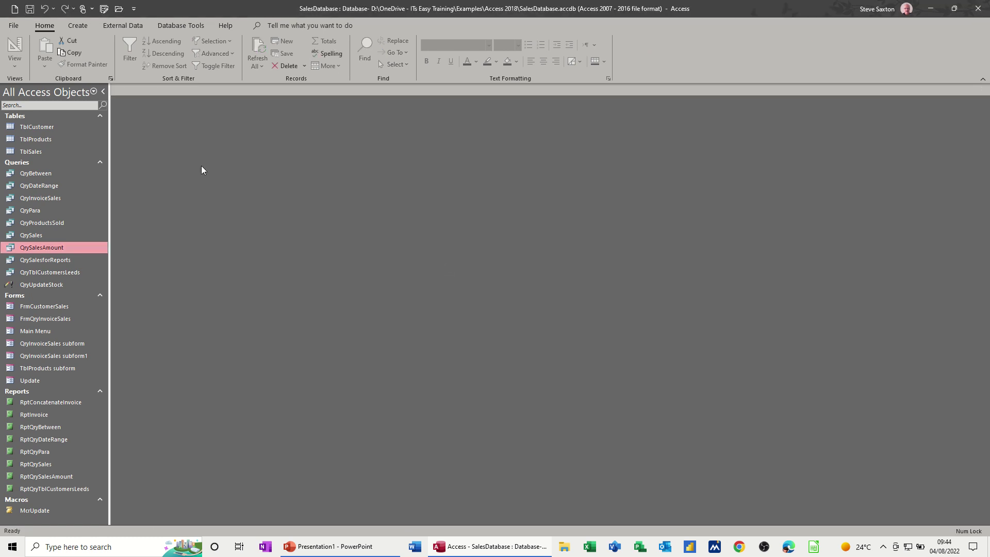